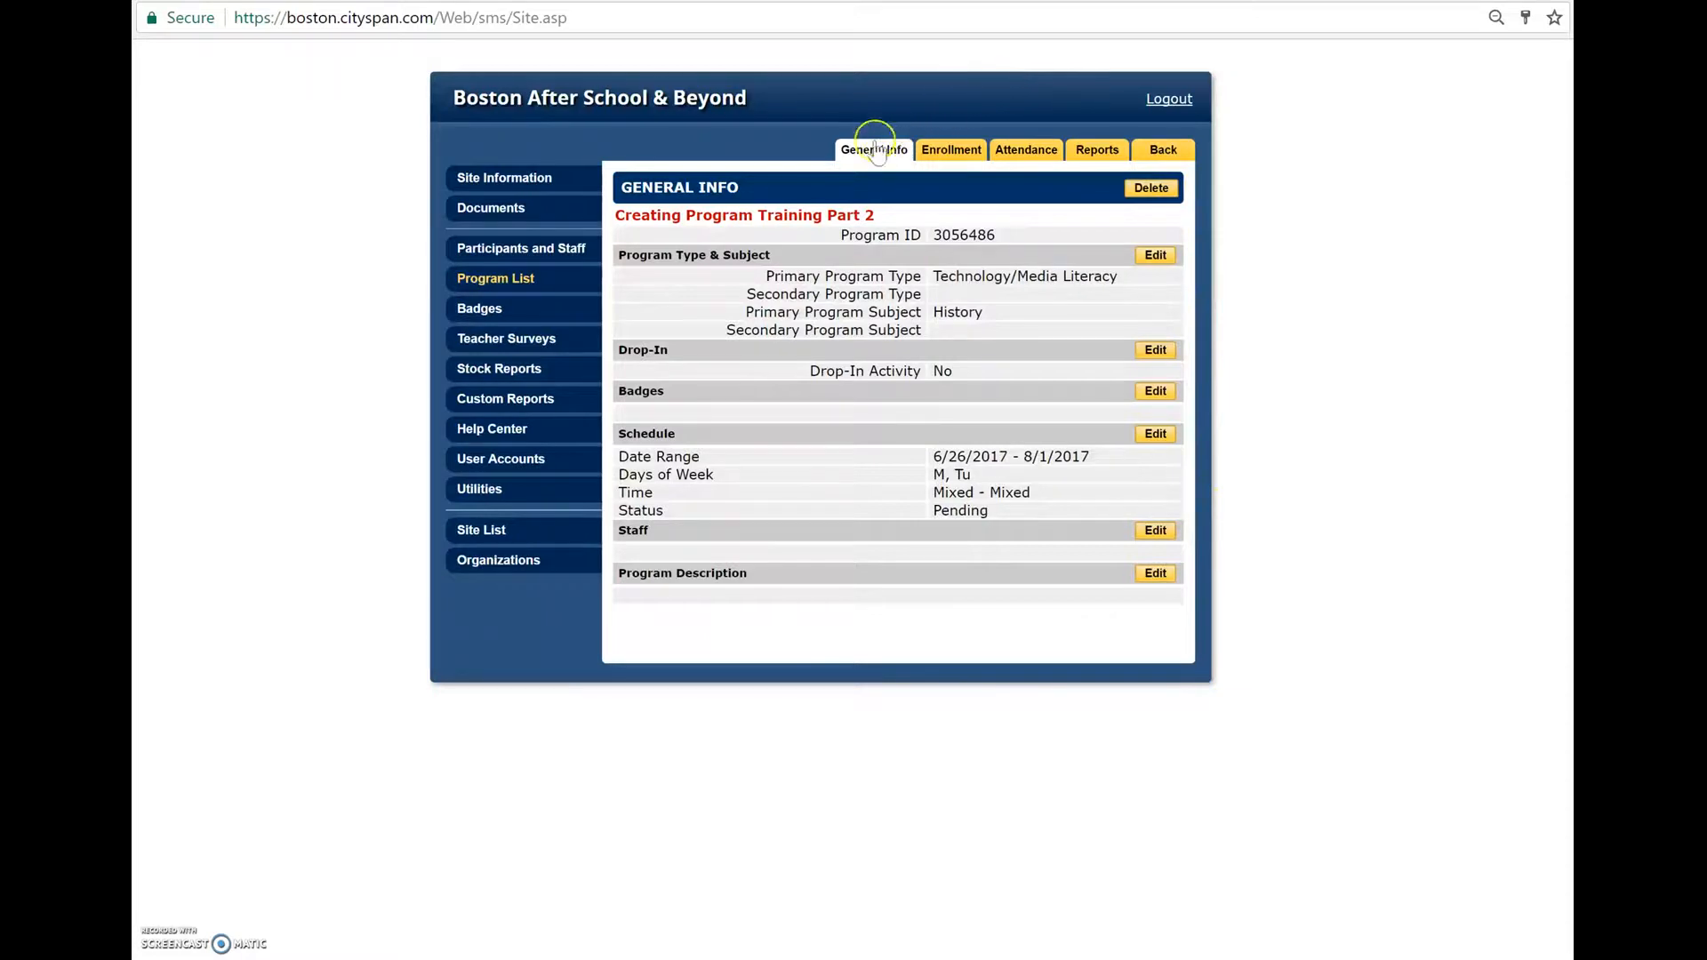
- Start enrolling new participants in the program and find people by last name initial, first B and finally ALL
{"action": "left_click", "coordinate": [948, 153]}
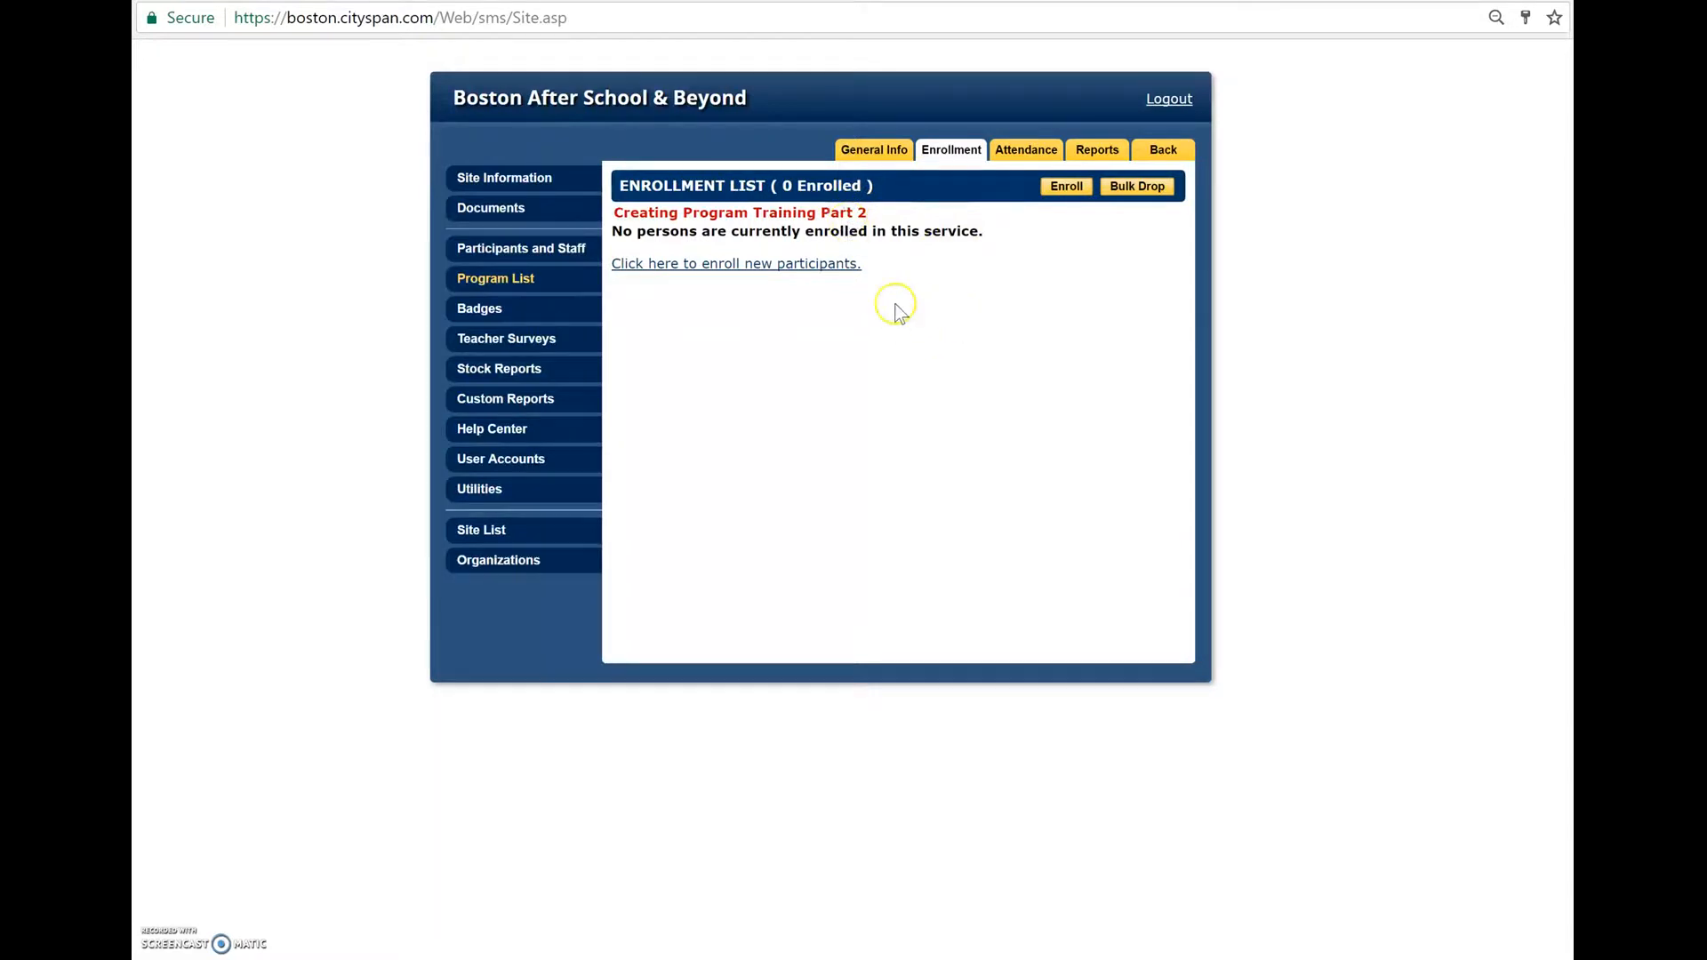
{"action": "left_click", "coordinate": [681, 279]}
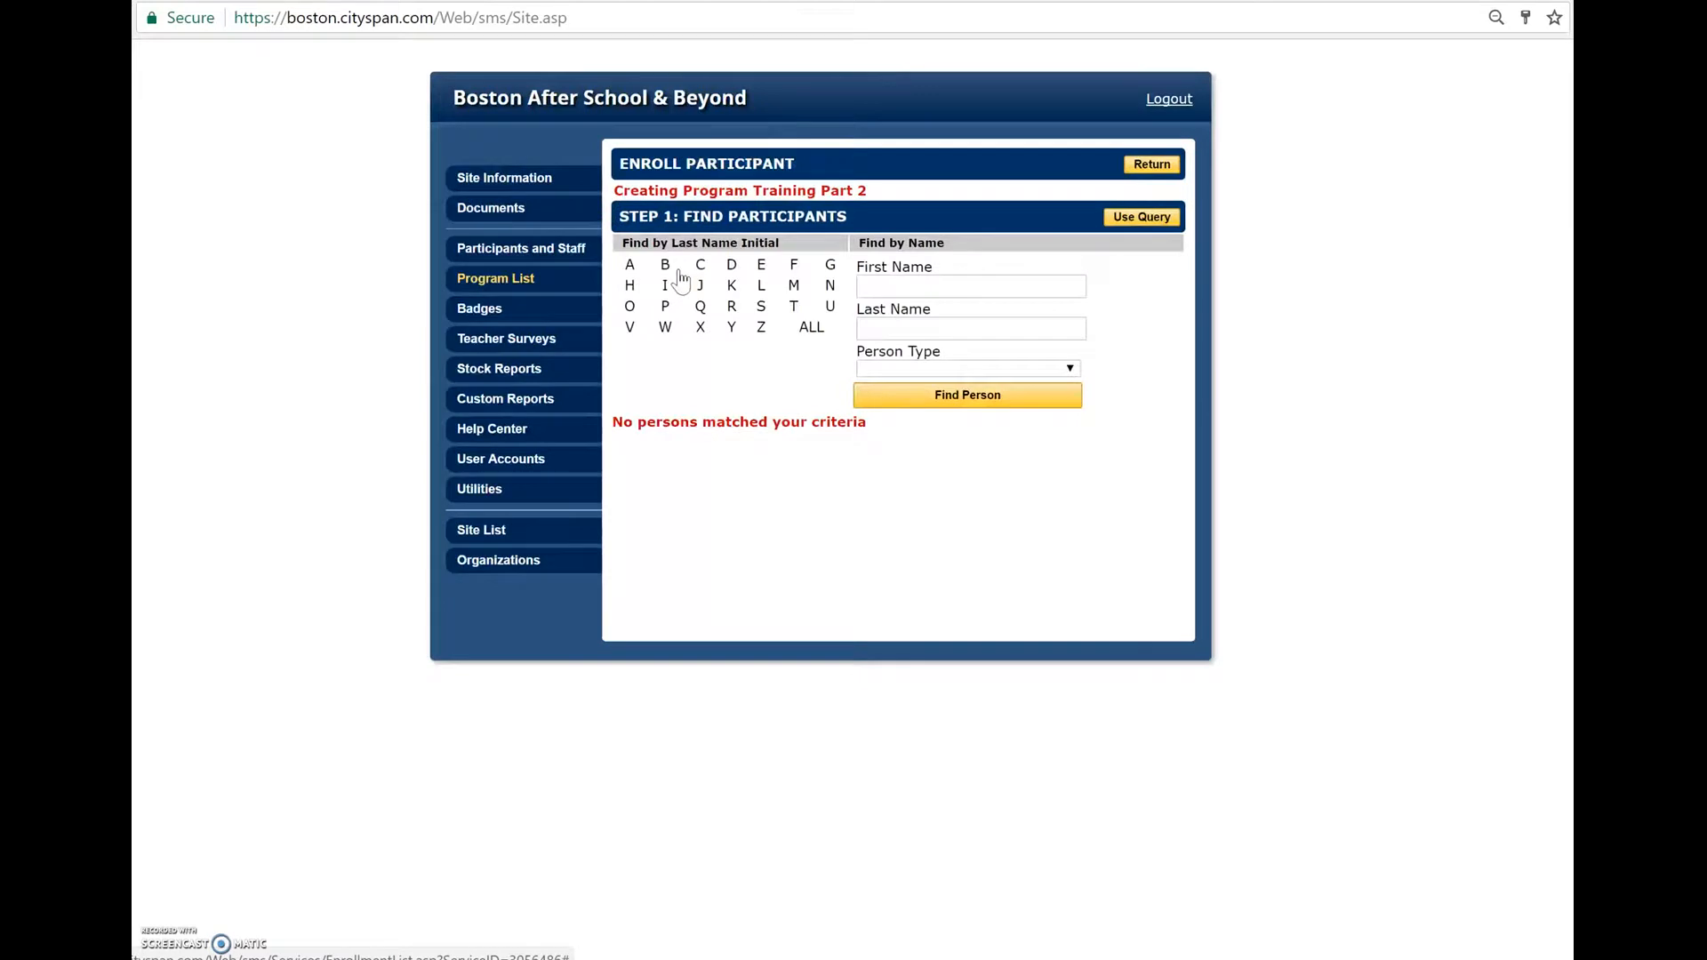
{"action": "left_click", "coordinate": [664, 266]}
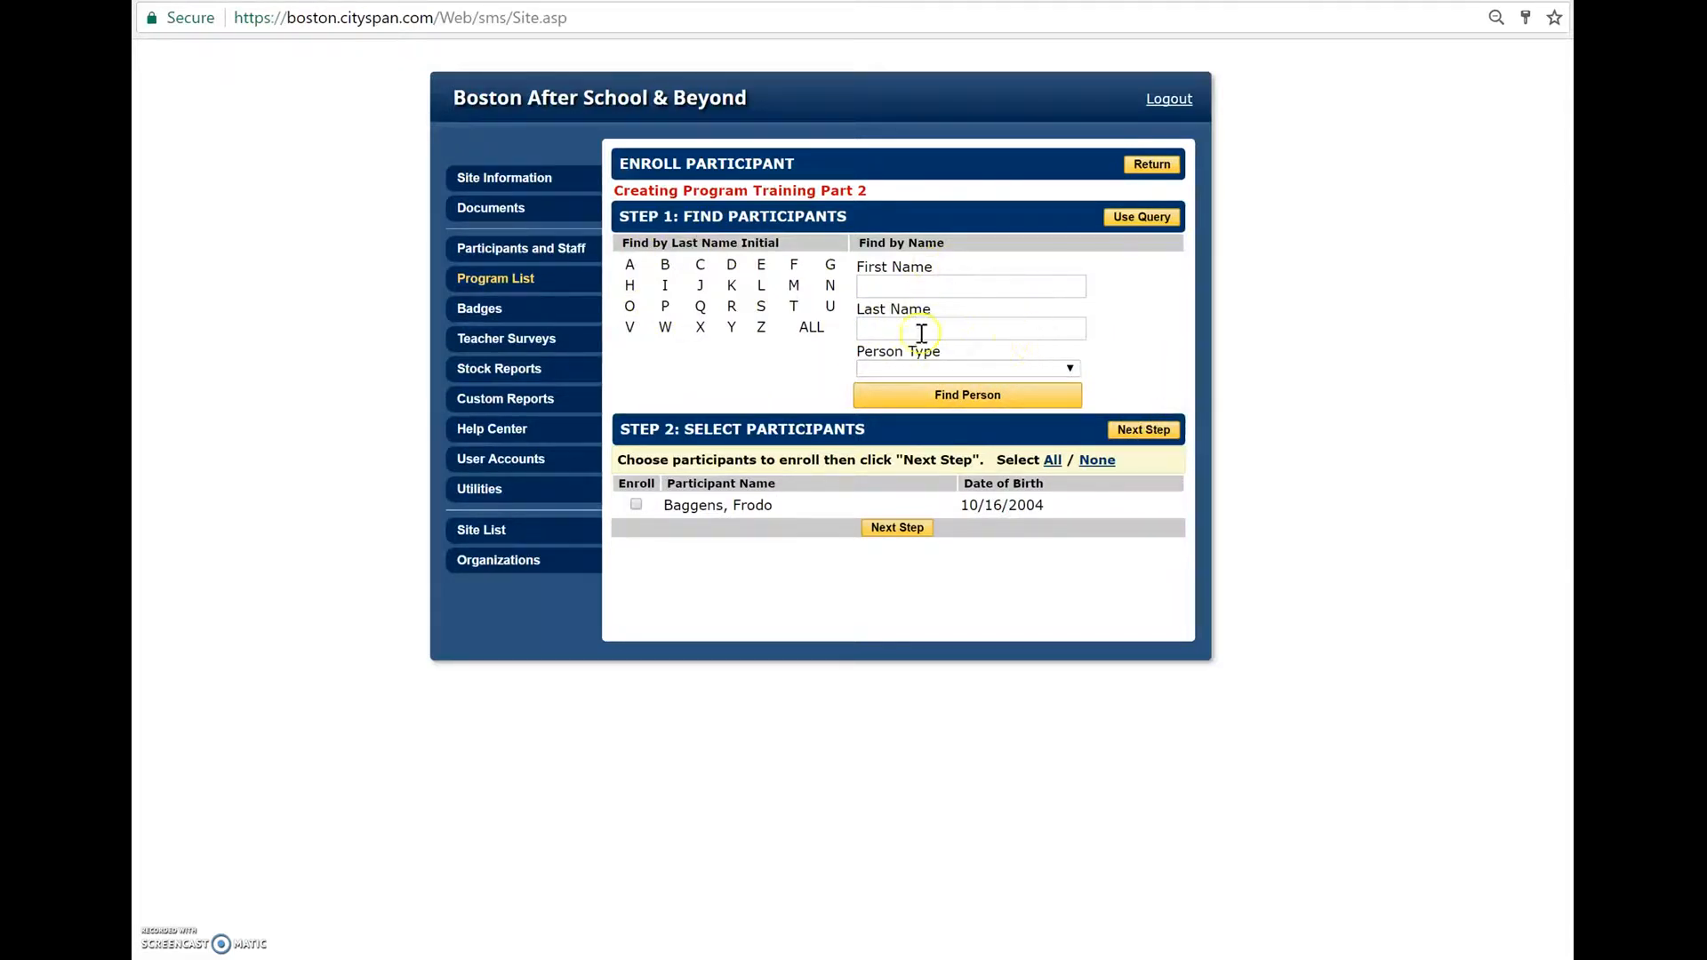
{"action": "left_click", "coordinate": [809, 329]}
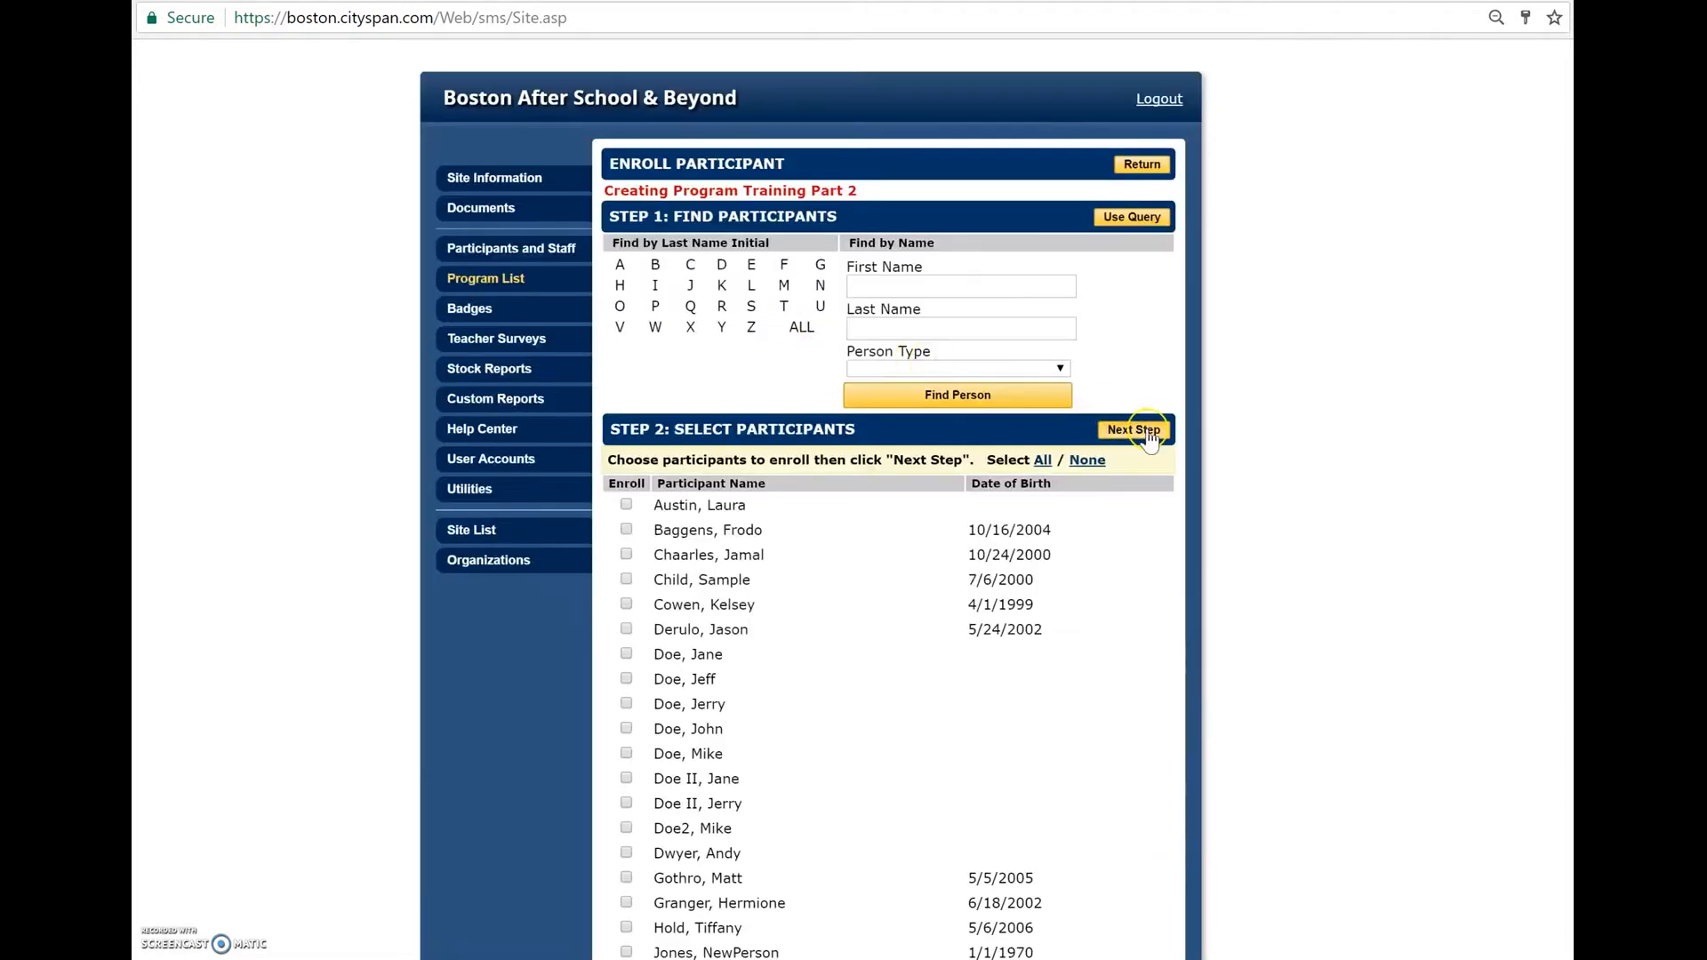
- Look through the full list of participants available for enrollment, from the first name to the last
{"action": "scroll", "coordinate": [1170, 569], "scroll_direction": "down", "scroll_amount": 7}
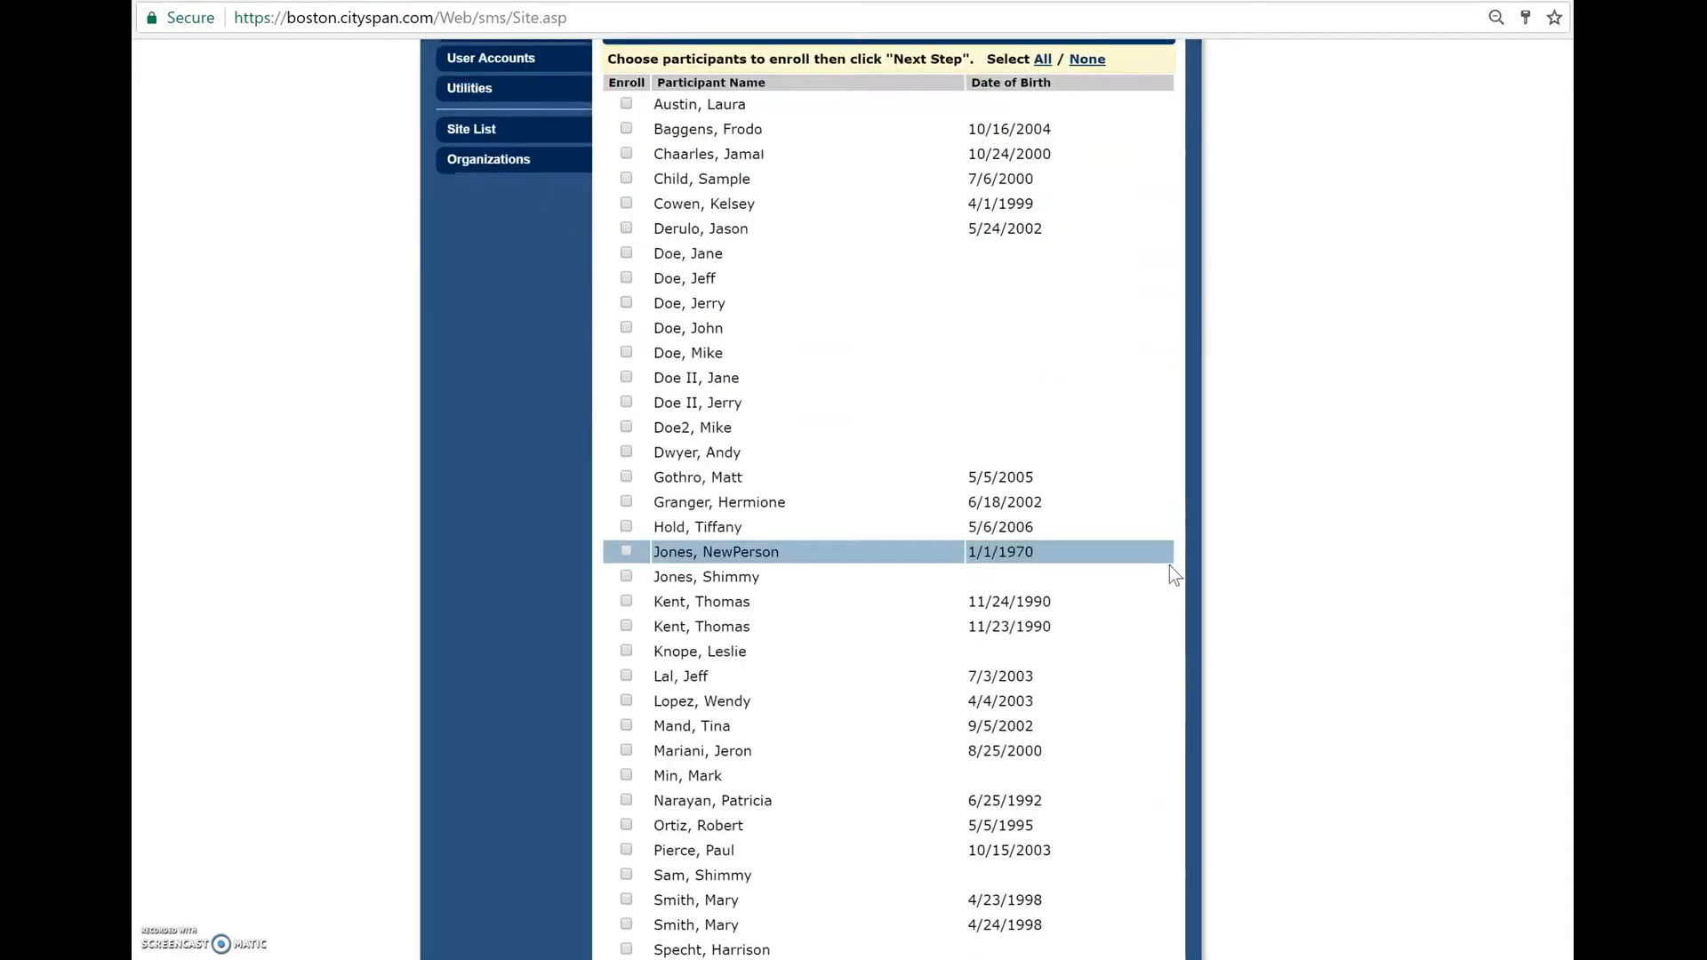
{"action": "scroll", "coordinate": [1170, 574], "scroll_direction": "up", "scroll_amount": 5}
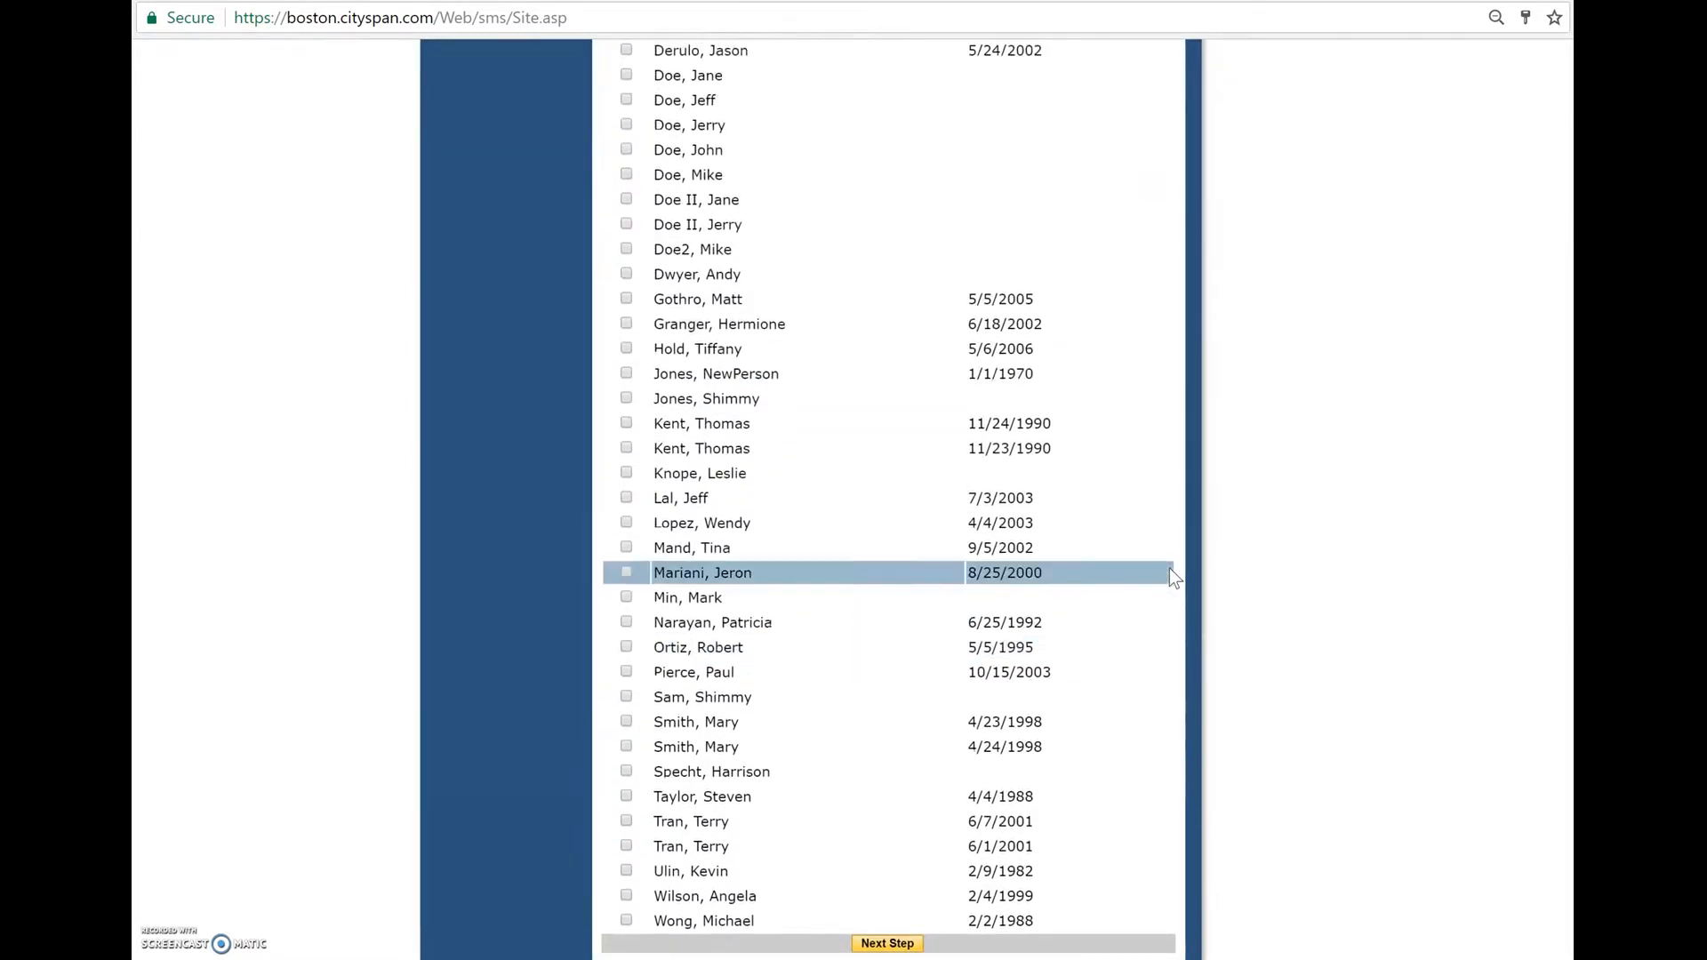
{"action": "scroll", "coordinate": [1170, 568], "scroll_direction": "down", "scroll_amount": 4}
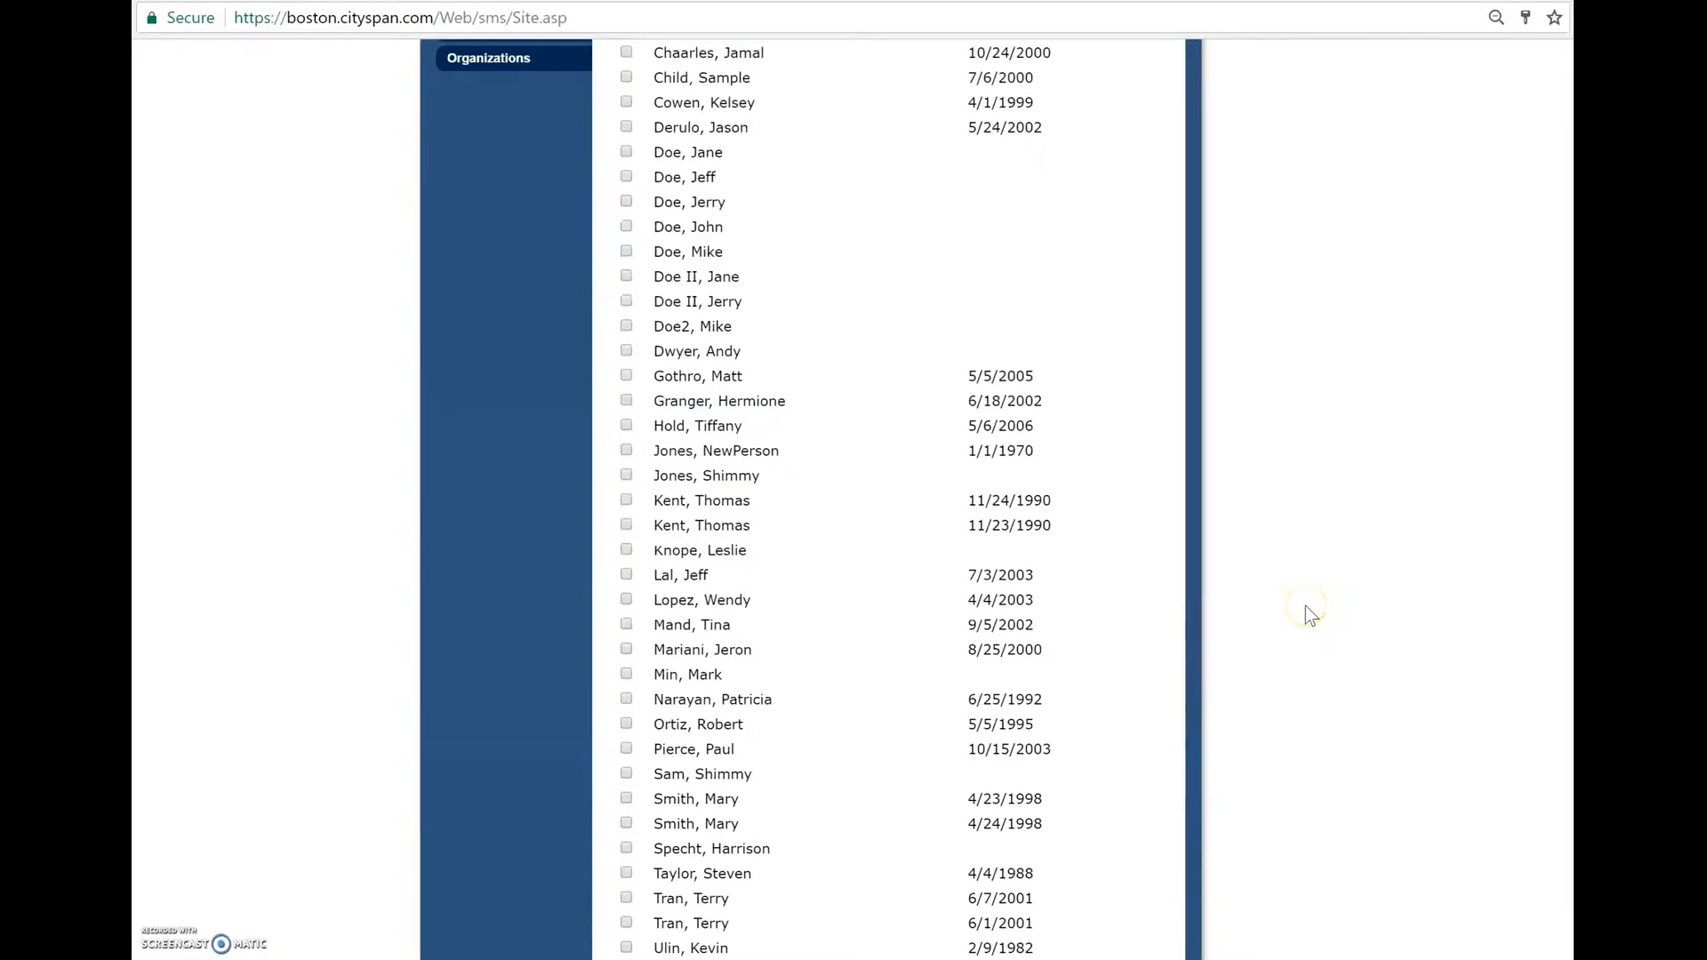
{"action": "scroll", "coordinate": [1311, 615], "scroll_direction": "down", "scroll_amount": 2}
{"action": "scroll", "coordinate": [1311, 616], "scroll_direction": "up", "scroll_amount": 2}
{"action": "scroll", "coordinate": [1305, 606], "scroll_direction": "up", "scroll_amount": 6}
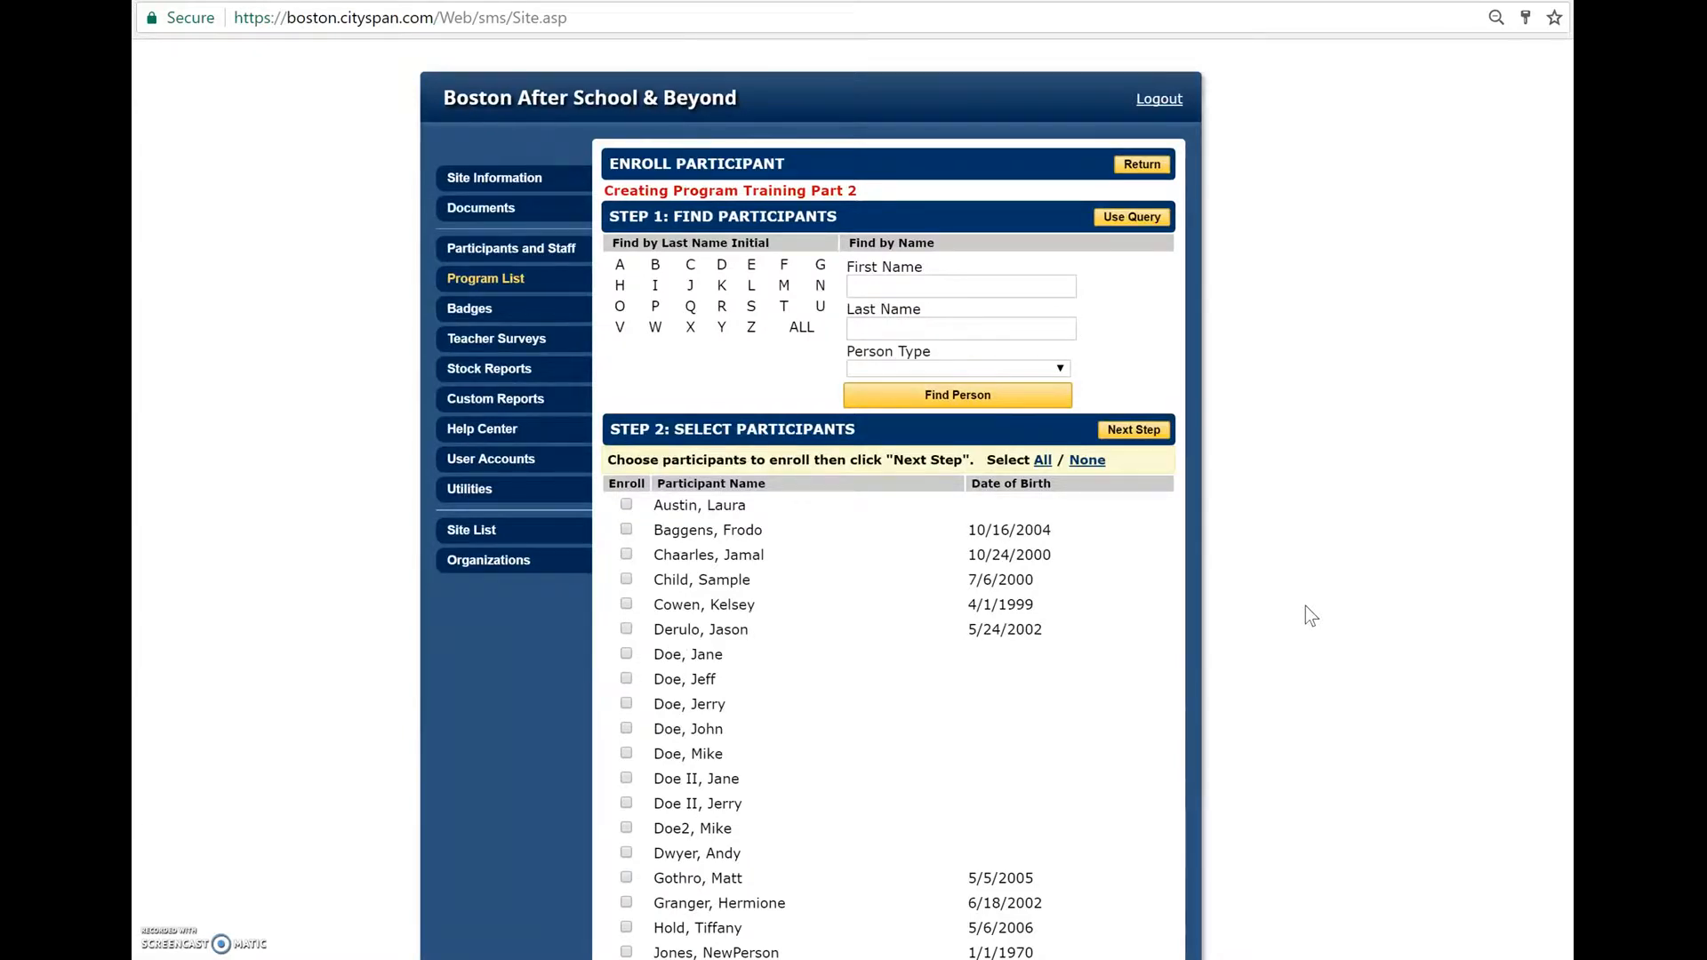
{"action": "scroll", "coordinate": [1305, 606], "scroll_direction": "down", "scroll_amount": 2}
{"action": "scroll", "coordinate": [1305, 605], "scroll_direction": "down", "scroll_amount": 3}
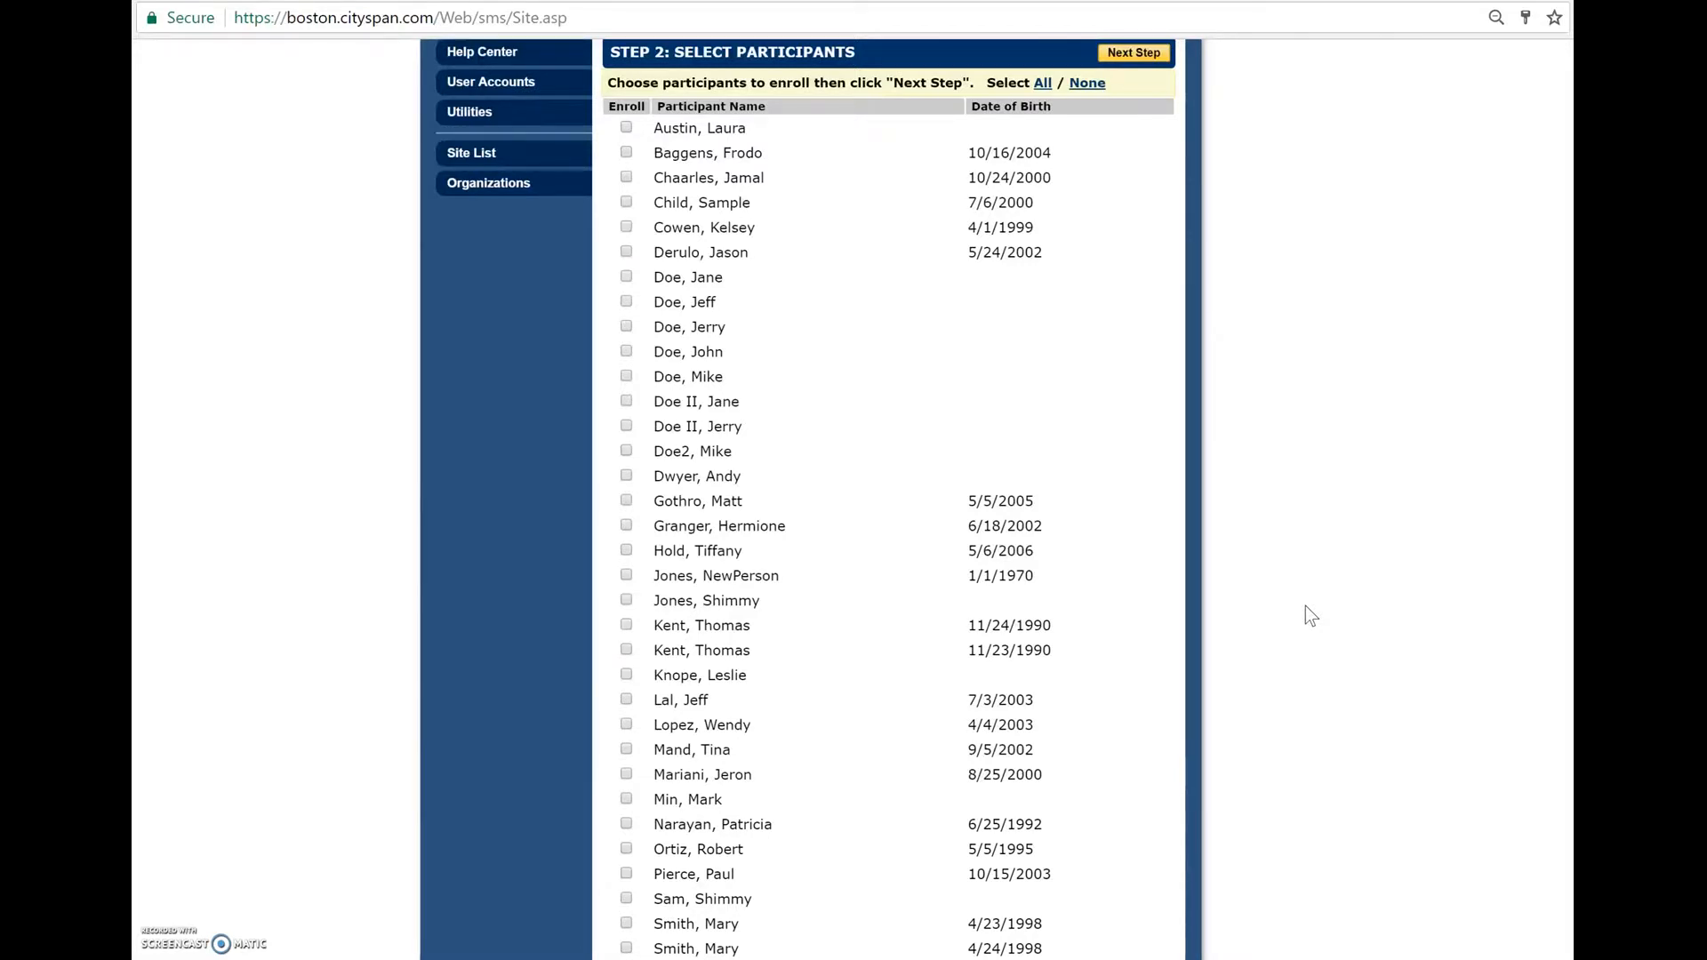
{"action": "scroll", "coordinate": [1305, 605], "scroll_direction": "down", "scroll_amount": 2}
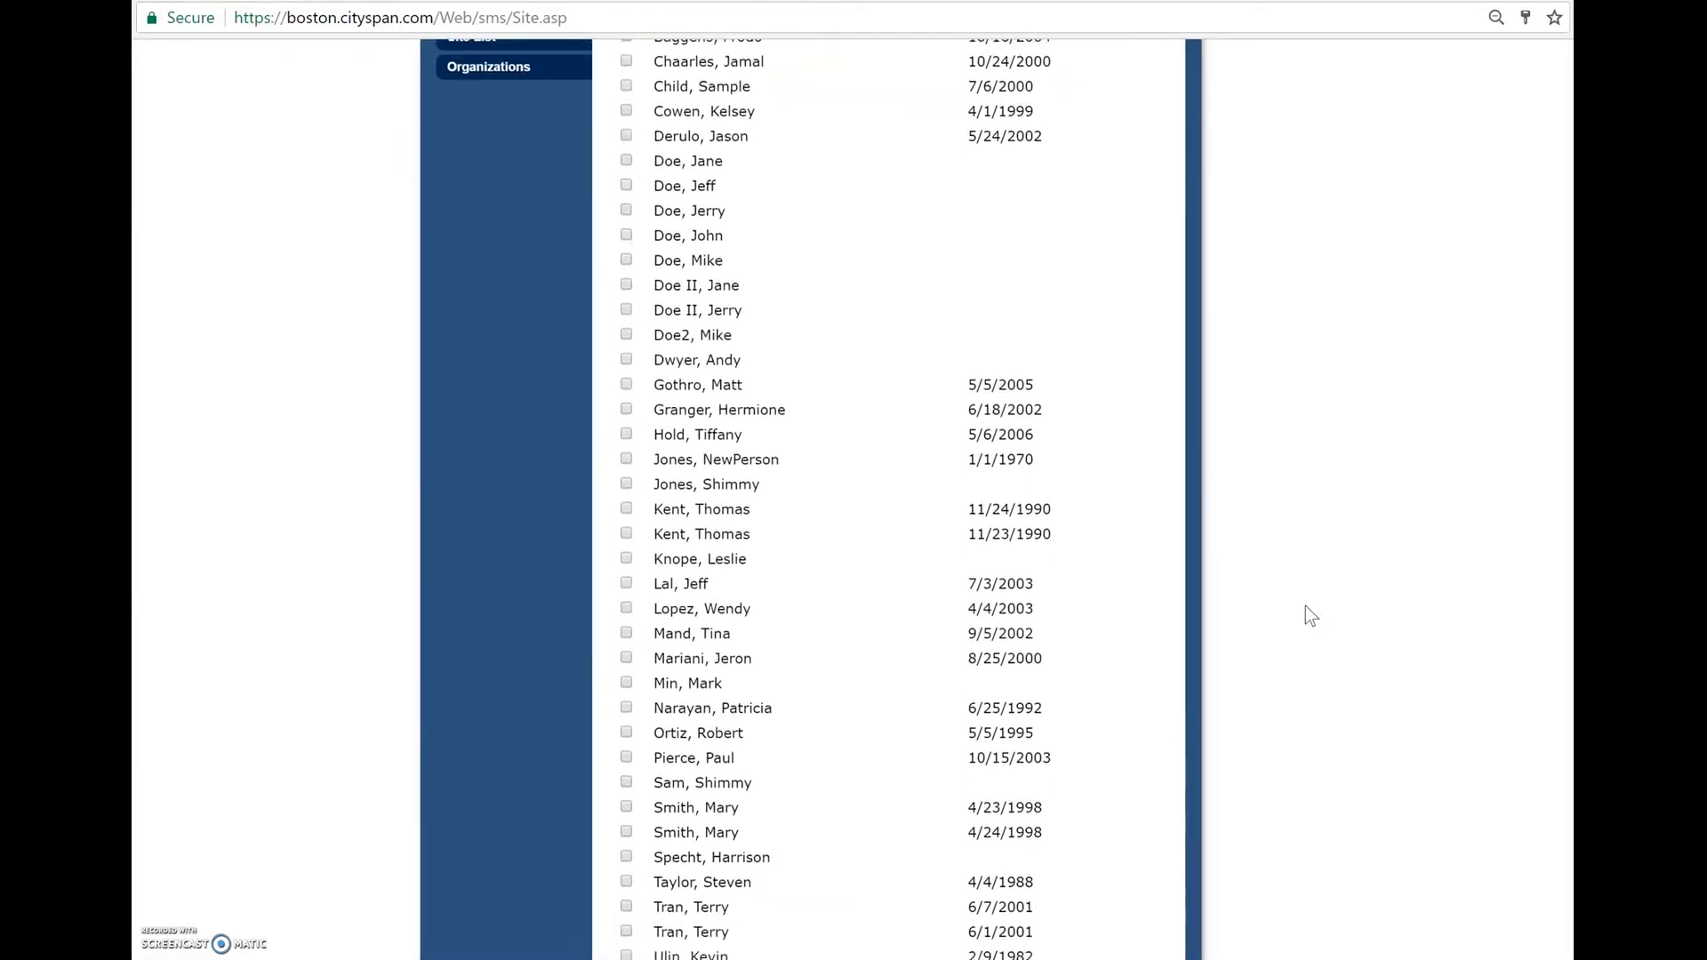
{"action": "scroll", "coordinate": [1305, 605], "scroll_direction": "down", "scroll_amount": 1}
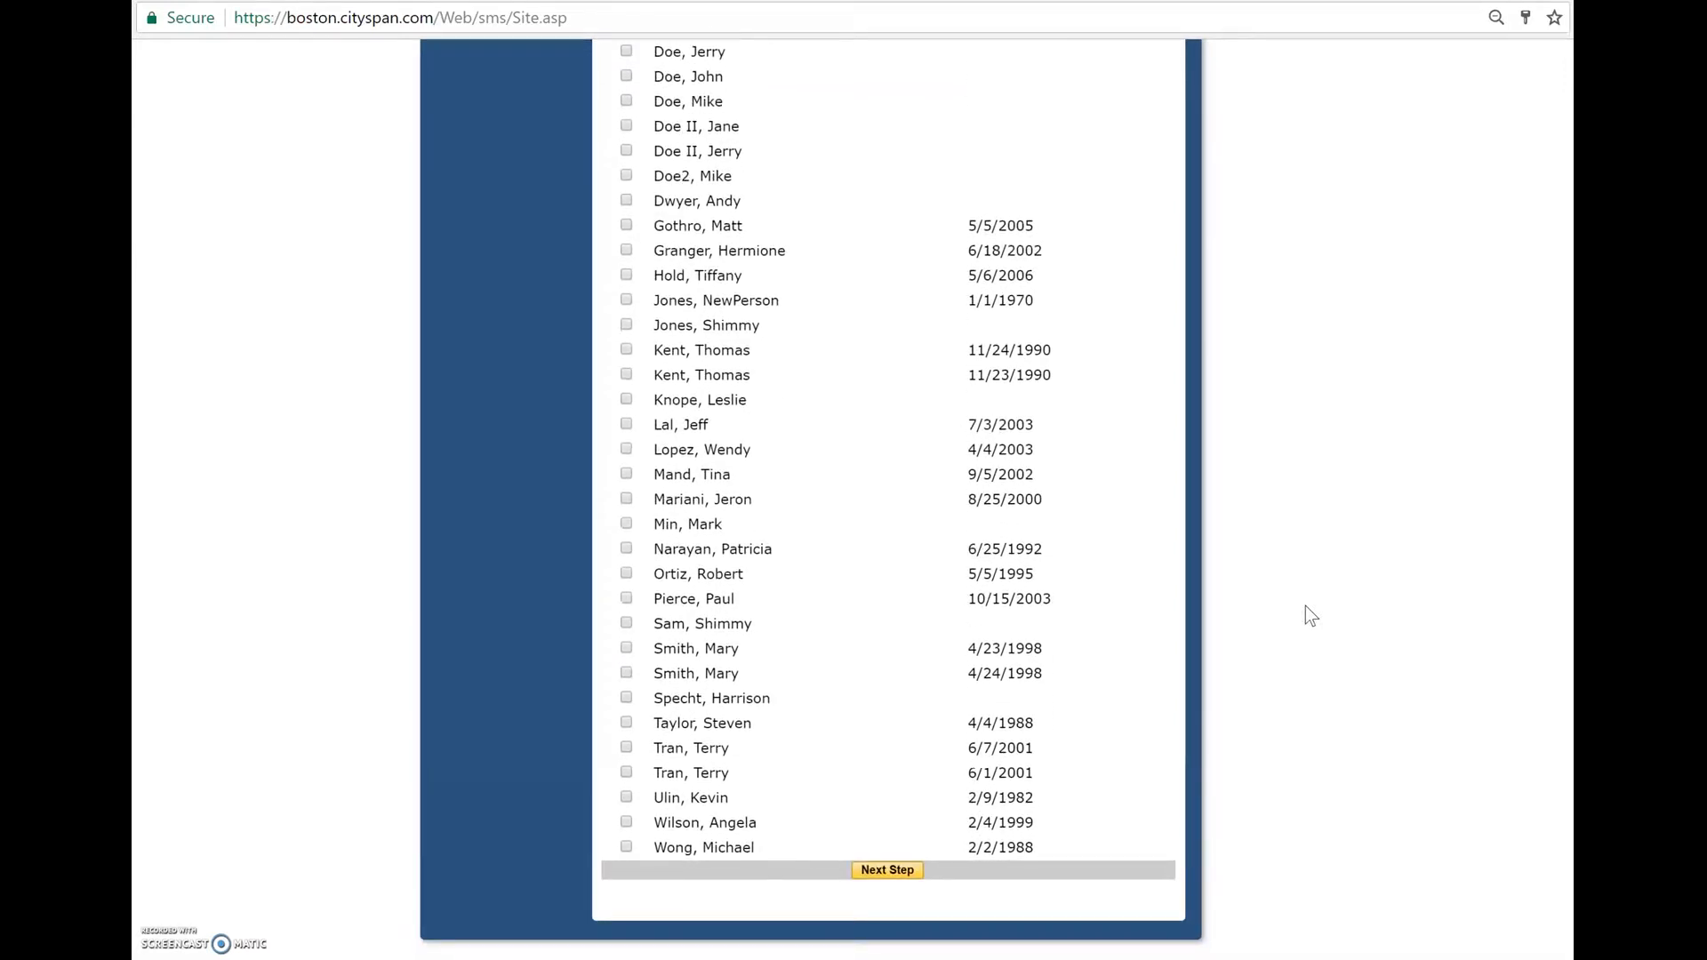
{"action": "scroll", "coordinate": [1305, 605], "scroll_direction": "up", "scroll_amount": 1}
{"action": "scroll", "coordinate": [1305, 607], "scroll_direction": "up", "scroll_amount": 3}
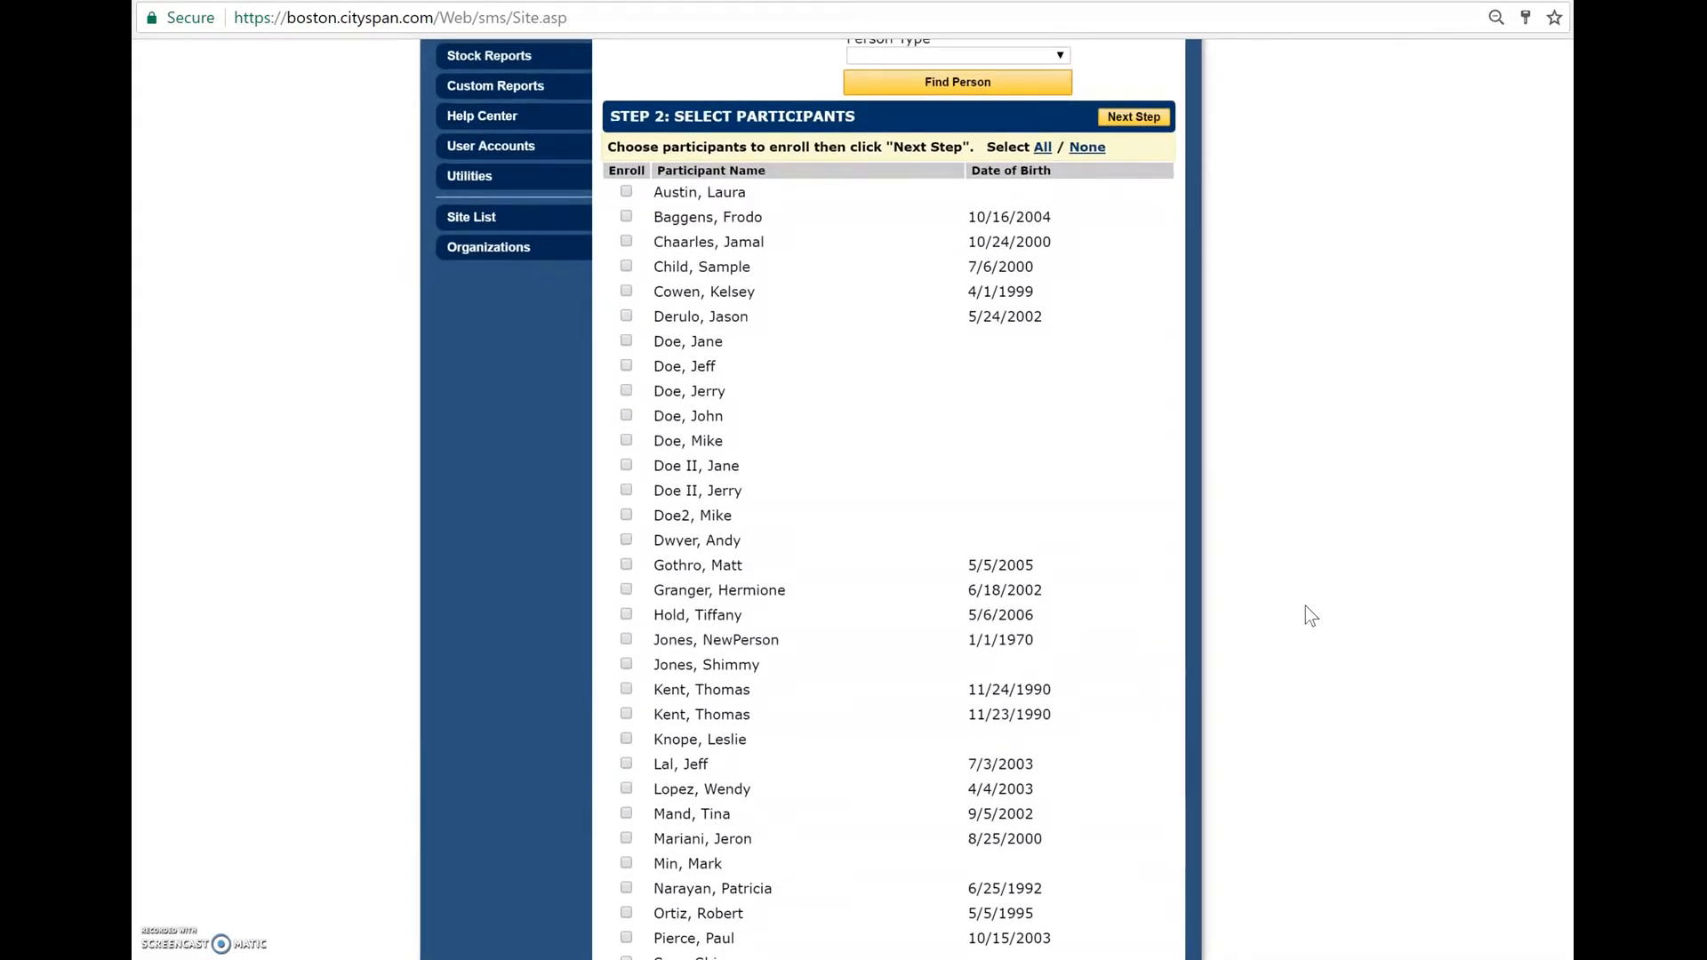
{"action": "scroll", "coordinate": [1307, 608], "scroll_direction": "up", "scroll_amount": 3}
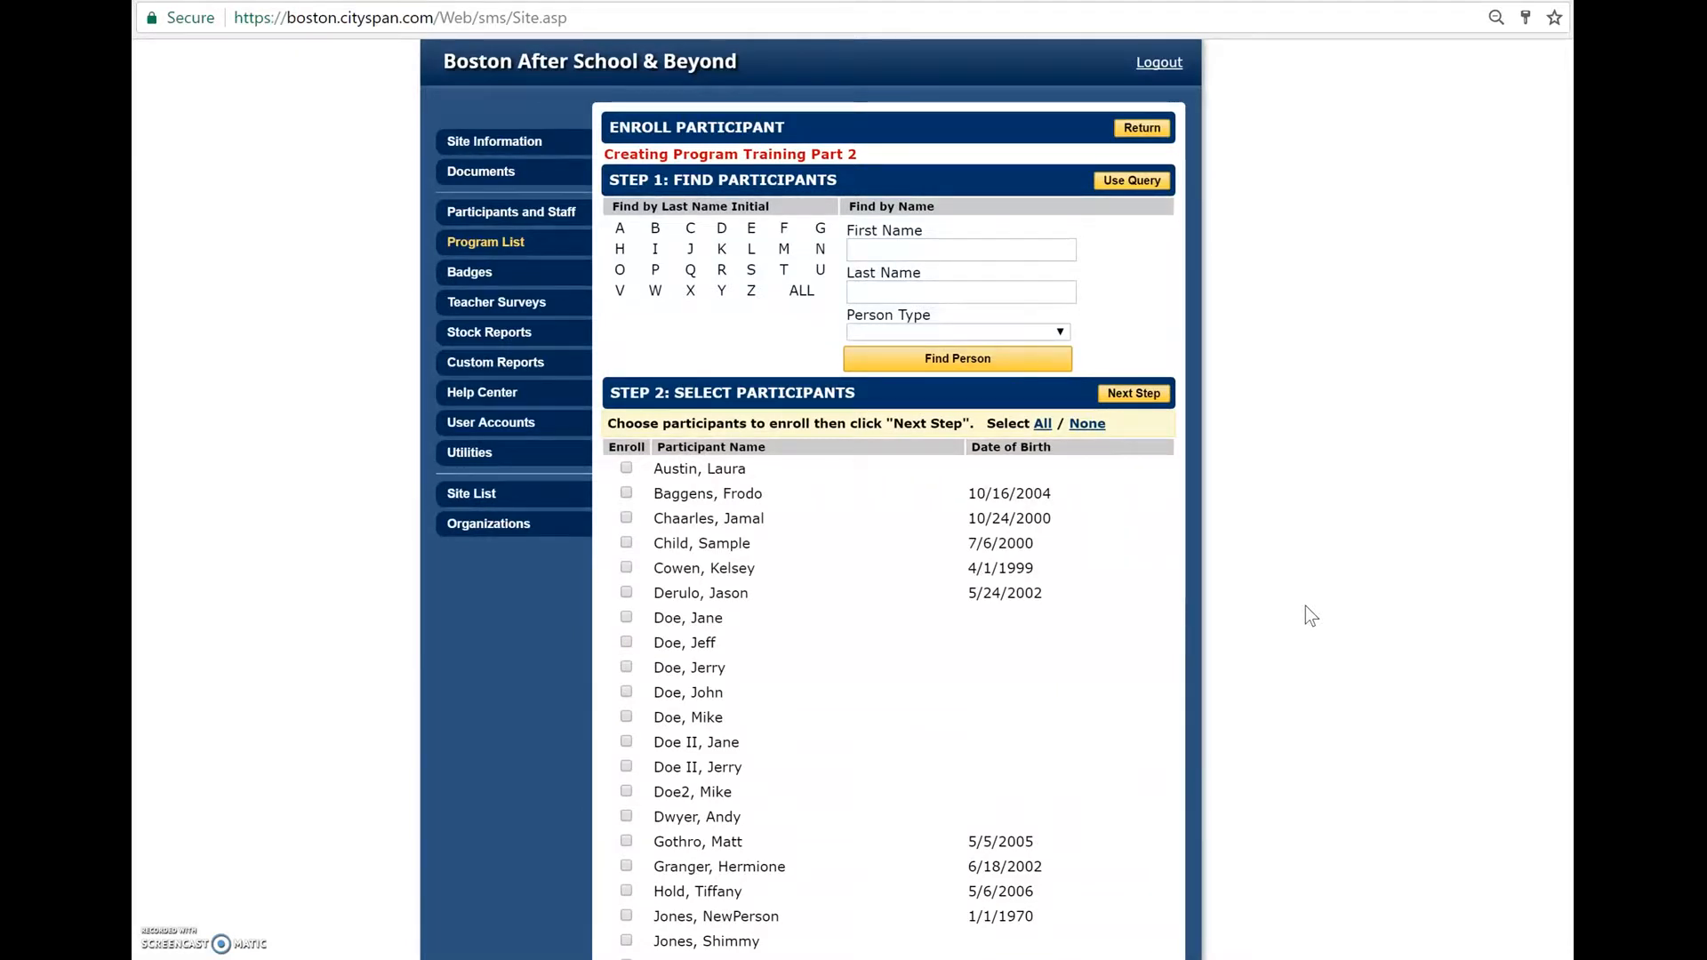
{"action": "scroll", "coordinate": [1305, 606], "scroll_direction": "down", "scroll_amount": 2}
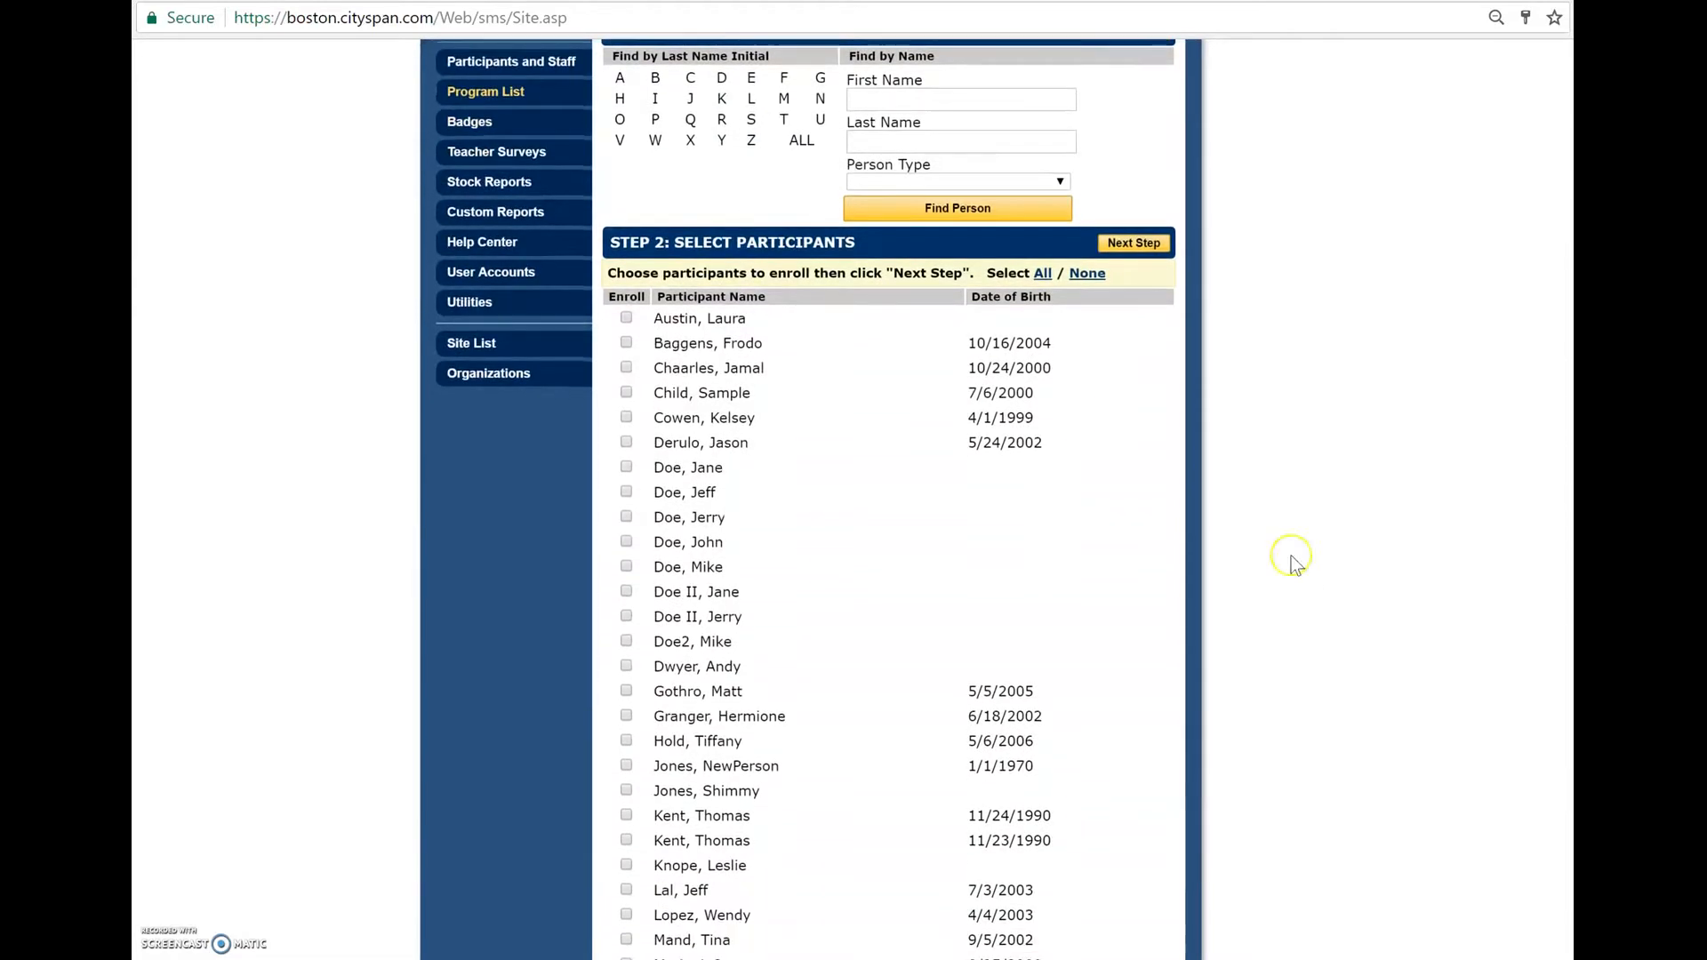
{"action": "scroll", "coordinate": [1248, 791], "scroll_direction": "down", "scroll_amount": 1}
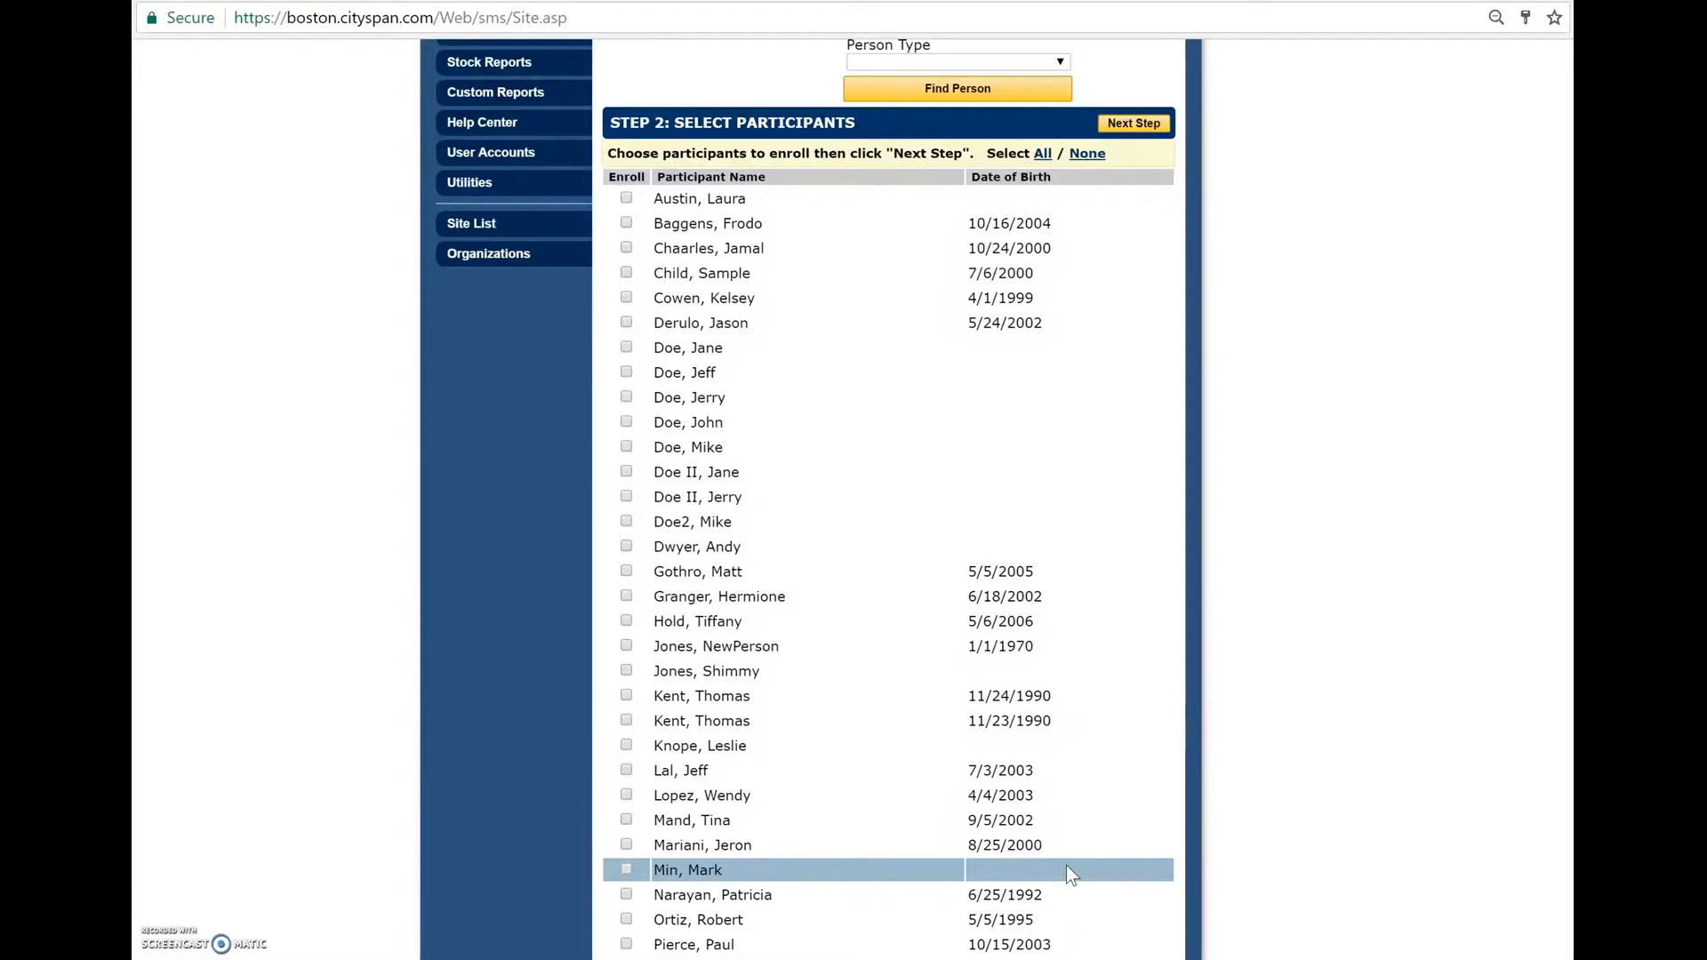
{"action": "scroll", "coordinate": [1064, 866], "scroll_direction": "down", "scroll_amount": 2}
{"action": "scroll", "coordinate": [1065, 866], "scroll_direction": "up", "scroll_amount": 1}
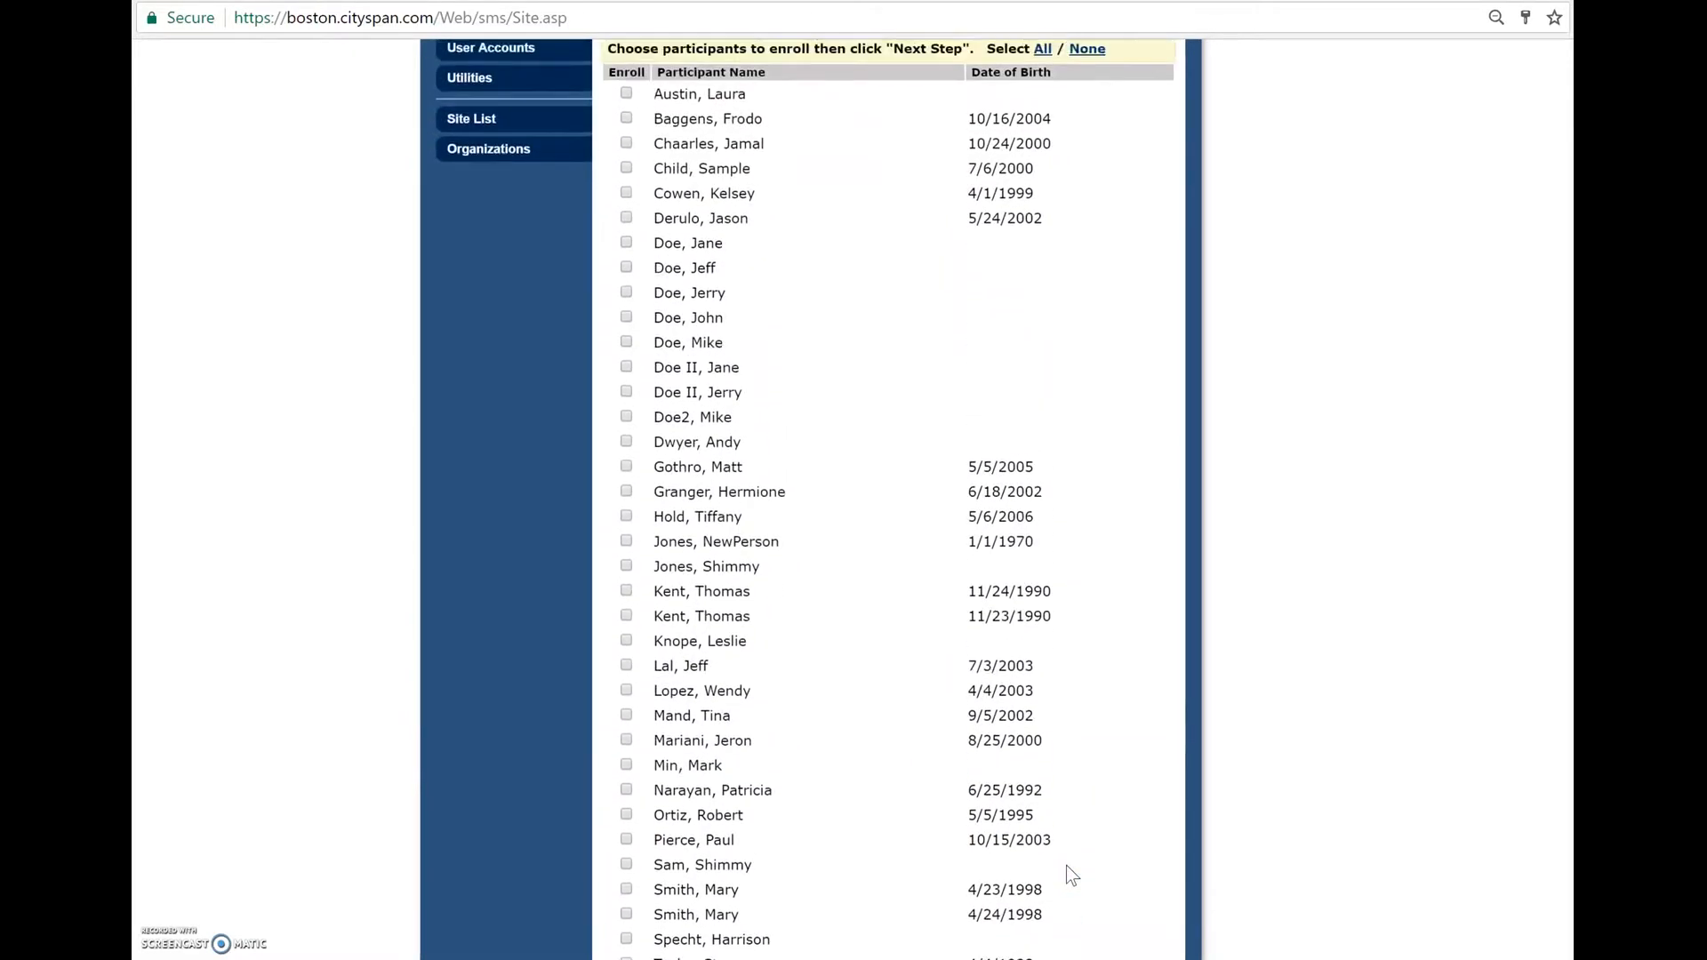
{"action": "scroll", "coordinate": [1065, 865], "scroll_direction": "up", "scroll_amount": 3}
- Select all listed participants for enrollment, deselect the second one, and clear the entire selection
{"action": "left_click", "coordinate": [1042, 362]}
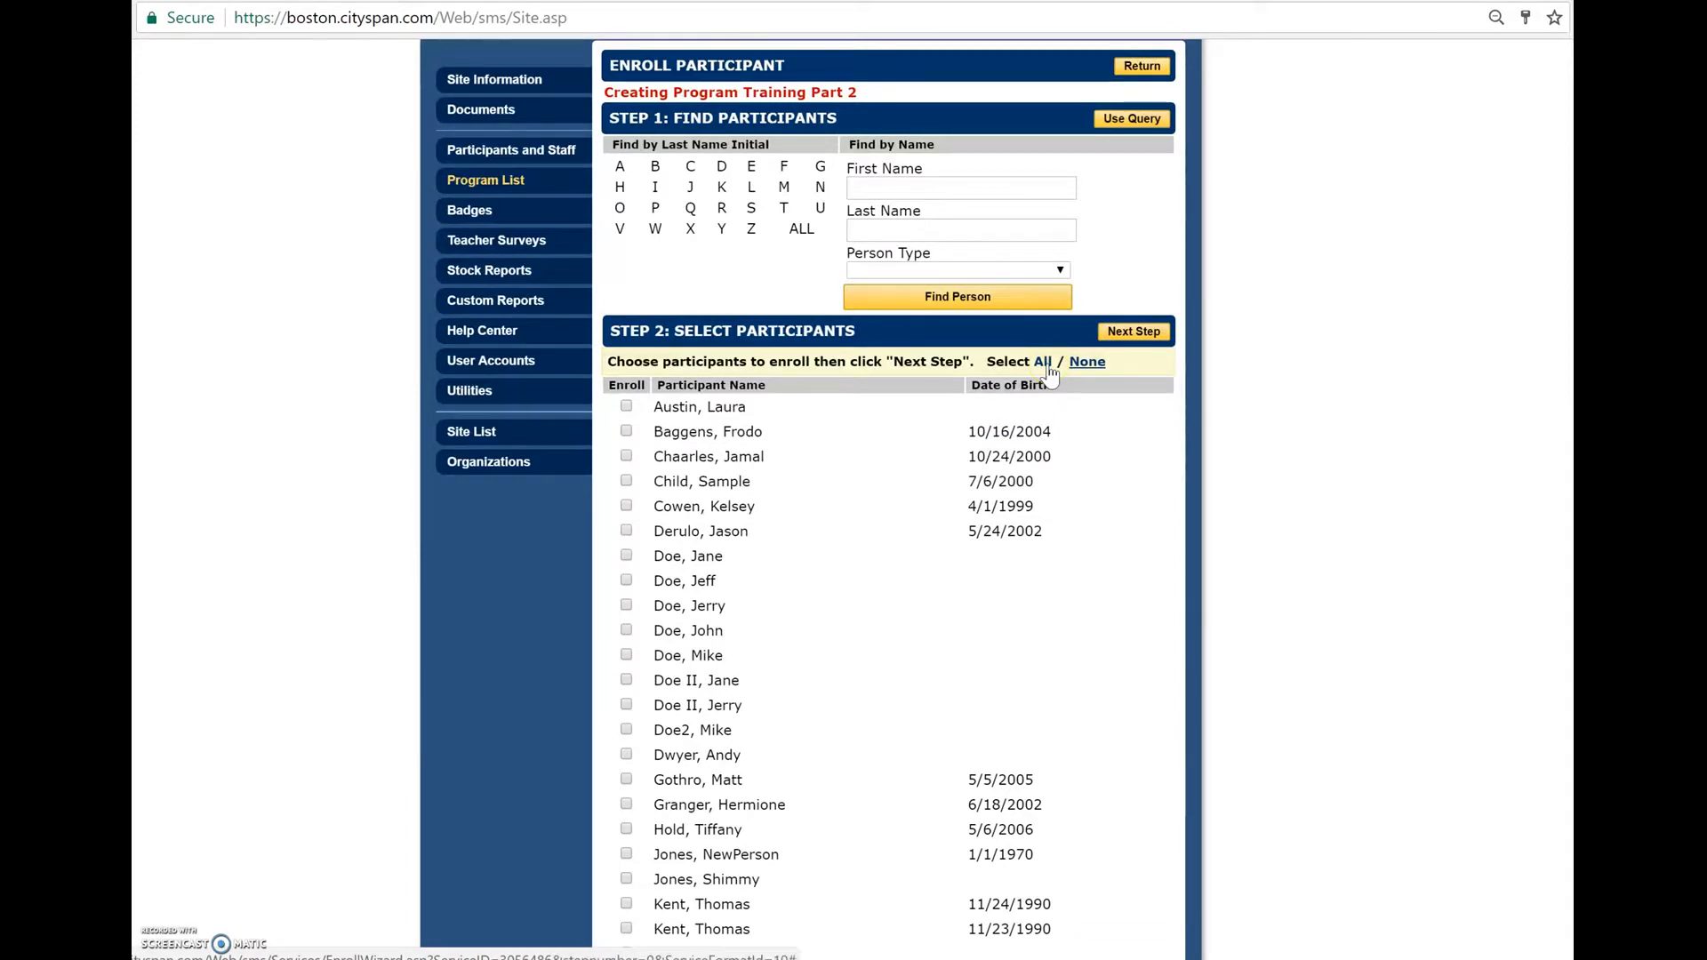
{"action": "scroll", "coordinate": [1254, 683], "scroll_direction": "down", "scroll_amount": 1}
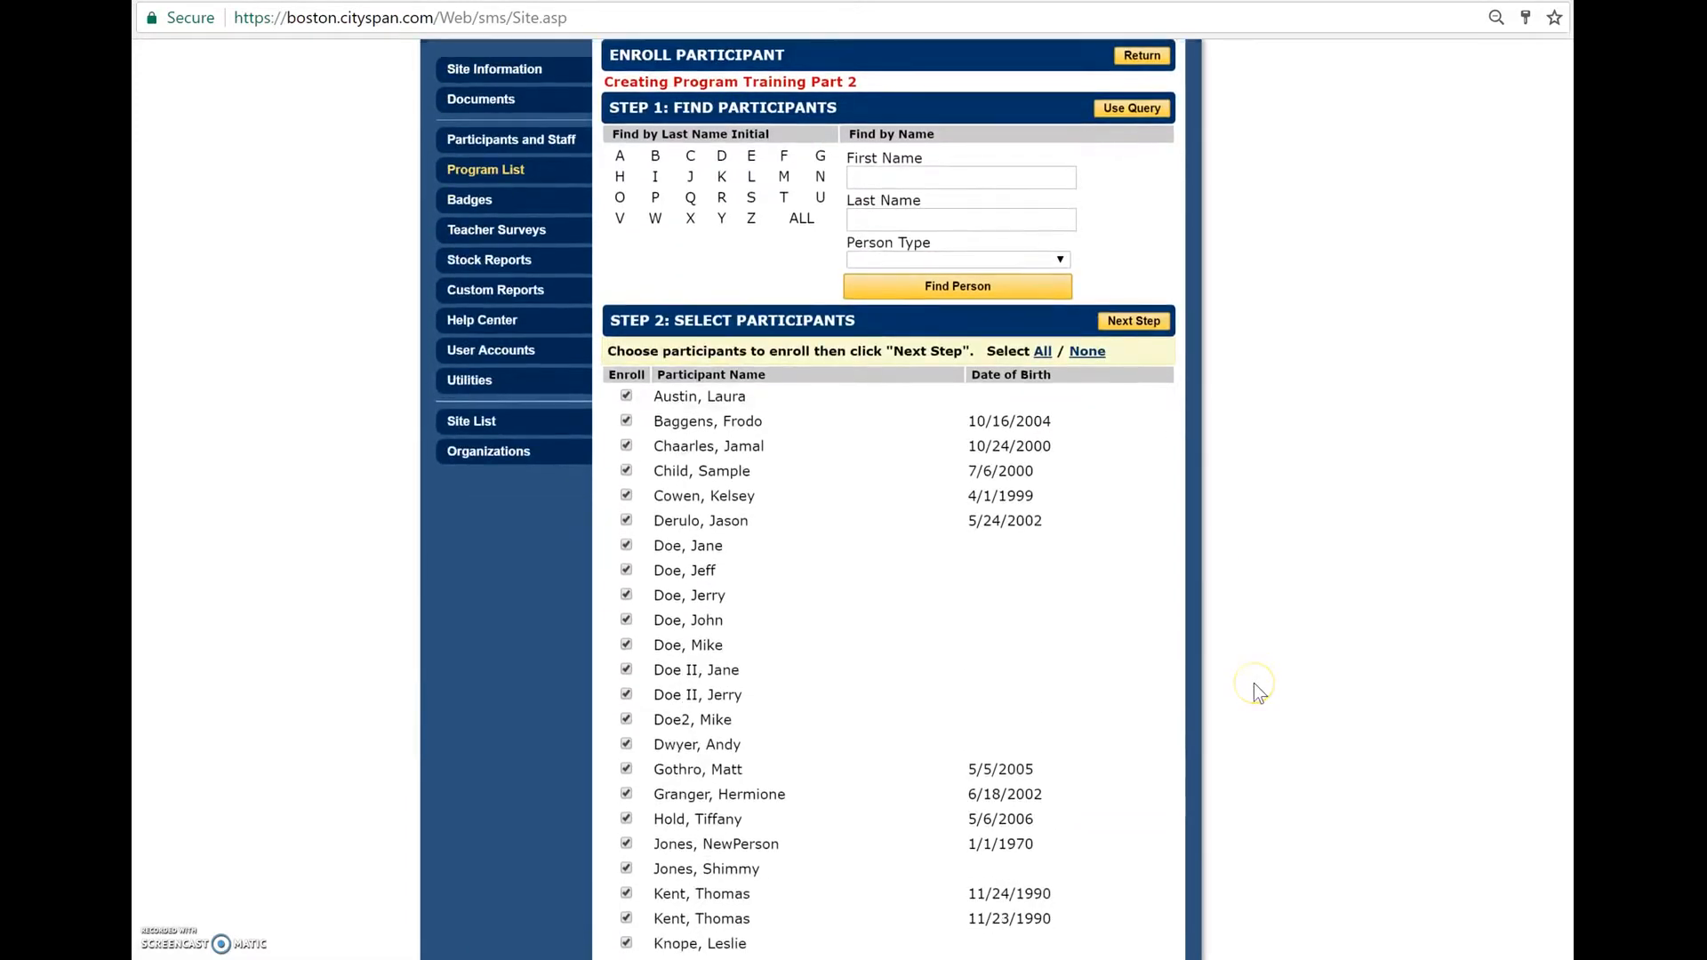
{"action": "scroll", "coordinate": [1254, 683], "scroll_direction": "down", "scroll_amount": 3}
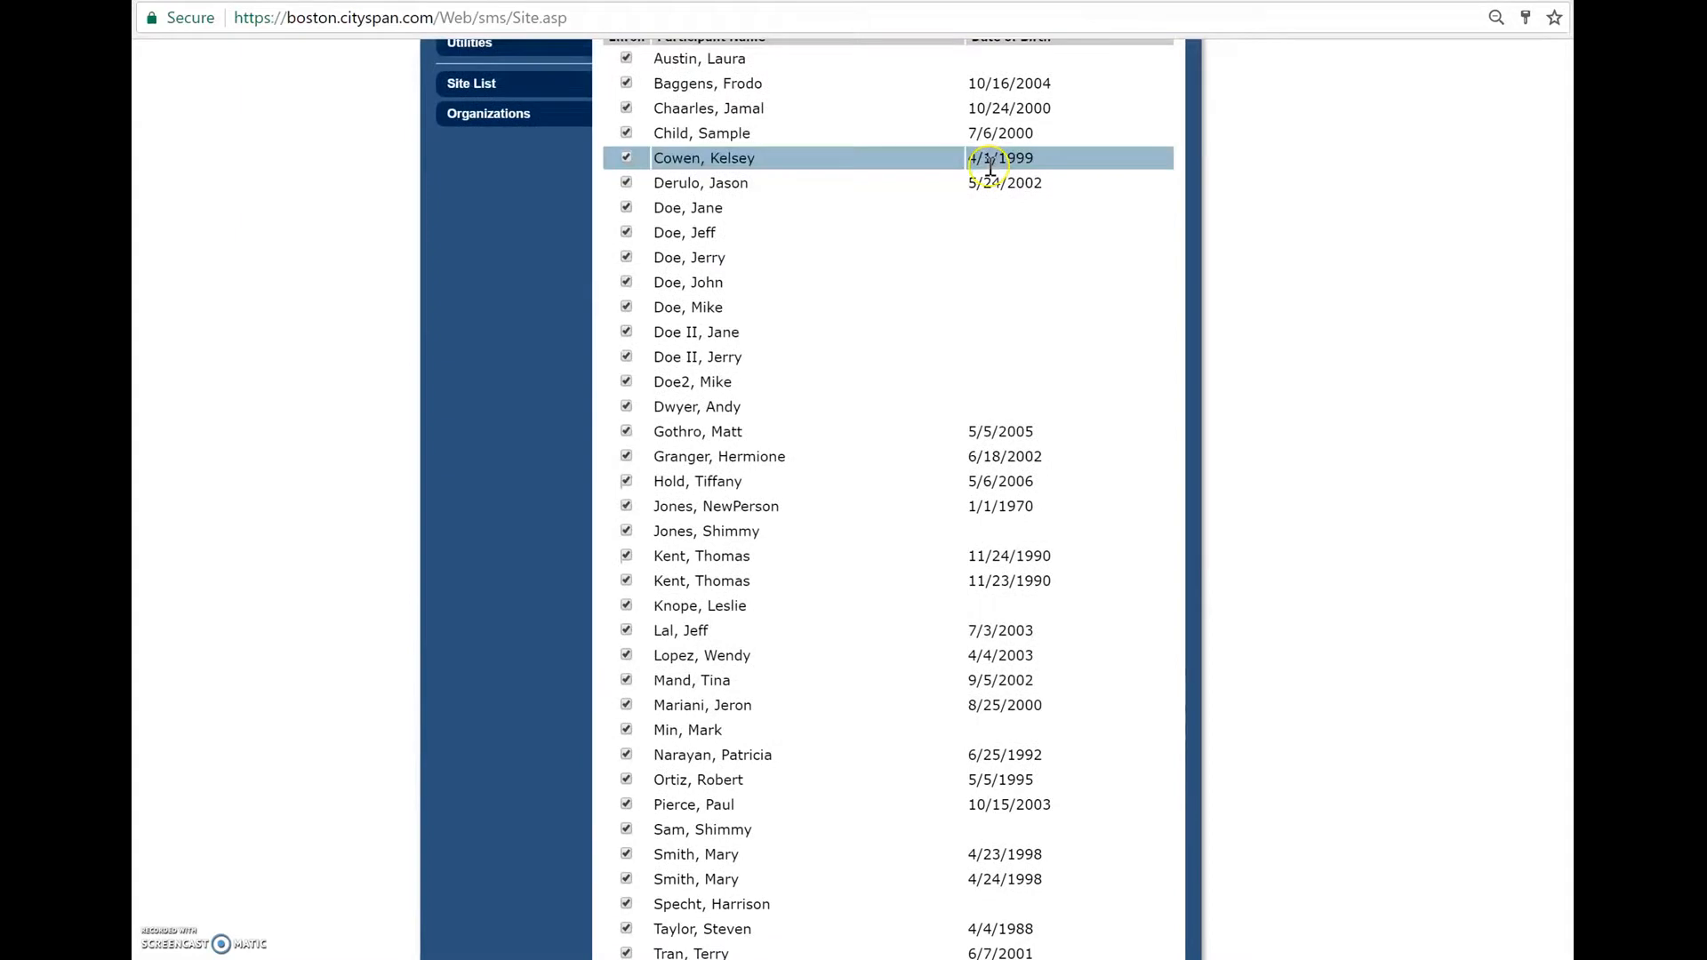
{"action": "left_click", "coordinate": [626, 84]}
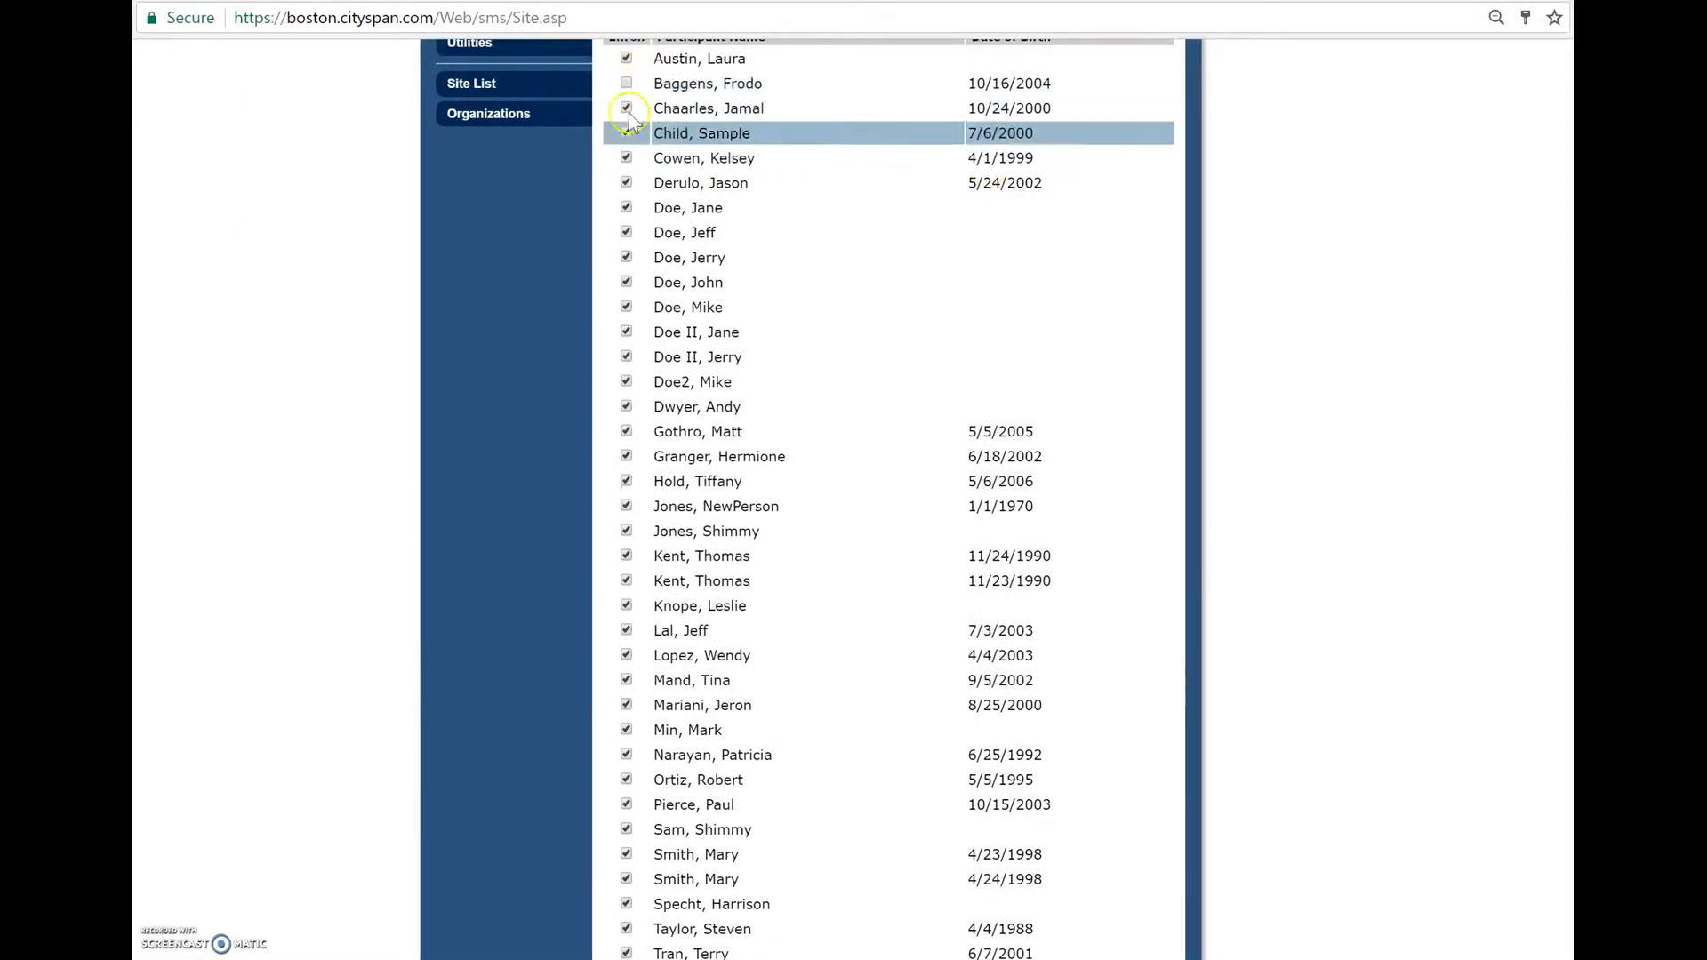
{"action": "scroll", "coordinate": [944, 334], "scroll_direction": "up", "scroll_amount": 4}
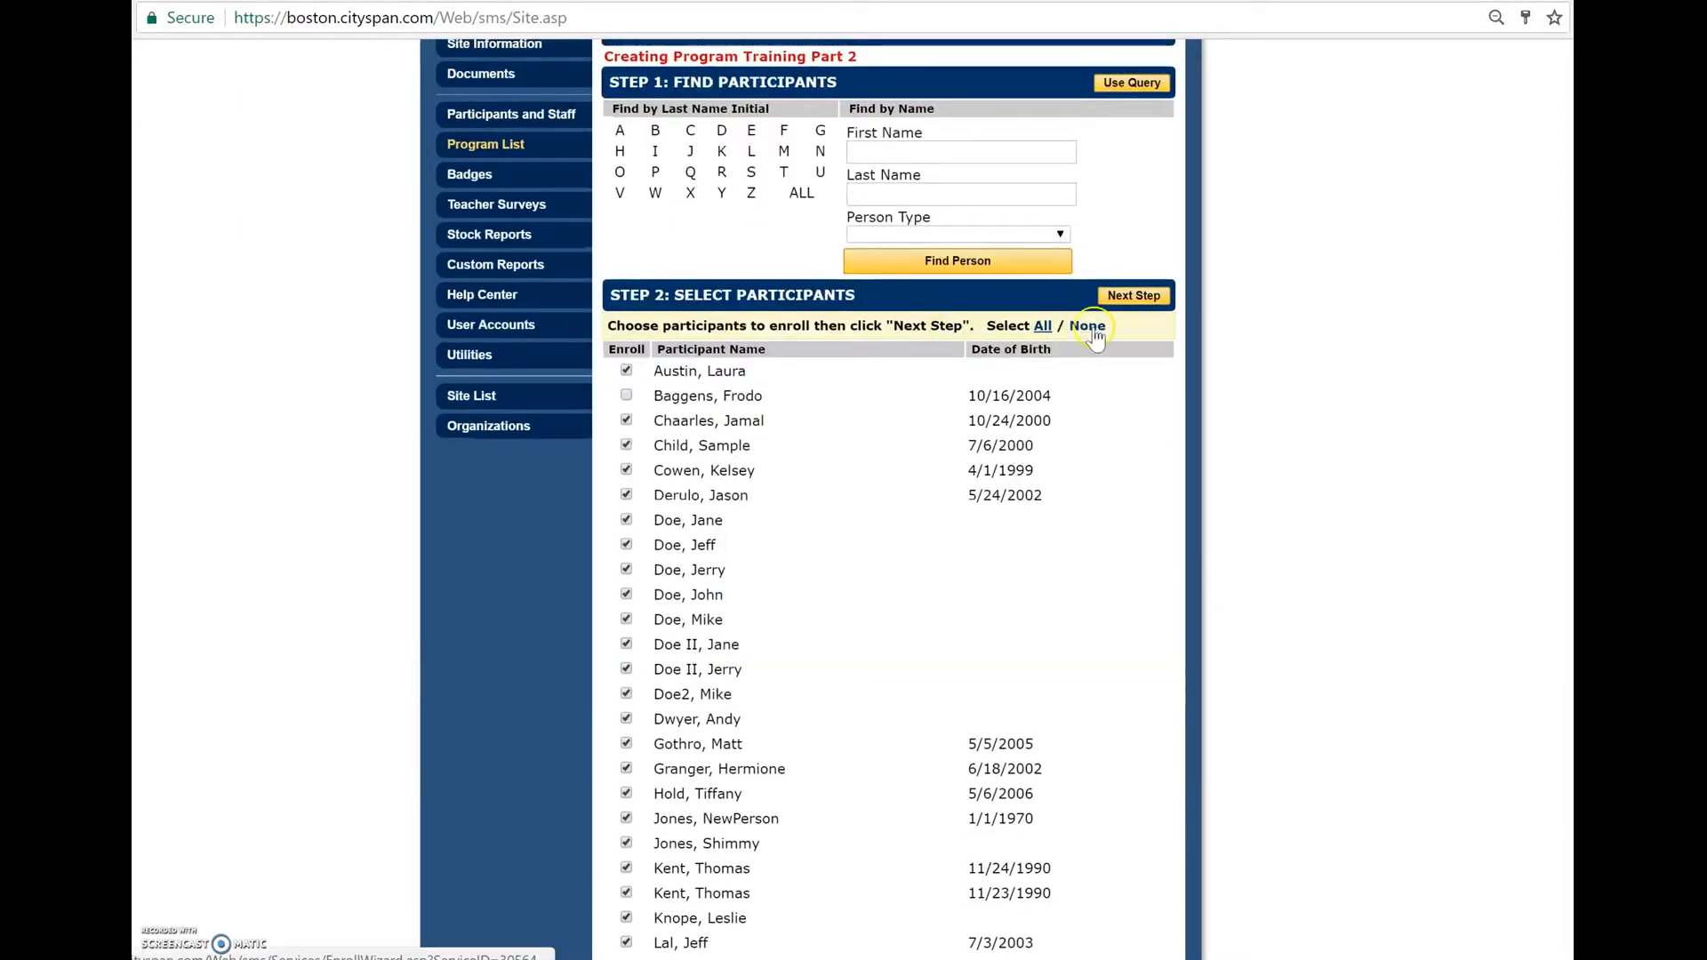
{"action": "left_click", "coordinate": [1086, 326]}
- Mark eight consecutive participants for enrollment, from the seventh through the fourteenth in the list, and check the rest of the list
{"action": "scroll", "coordinate": [689, 377], "scroll_direction": "down", "scroll_amount": 3}
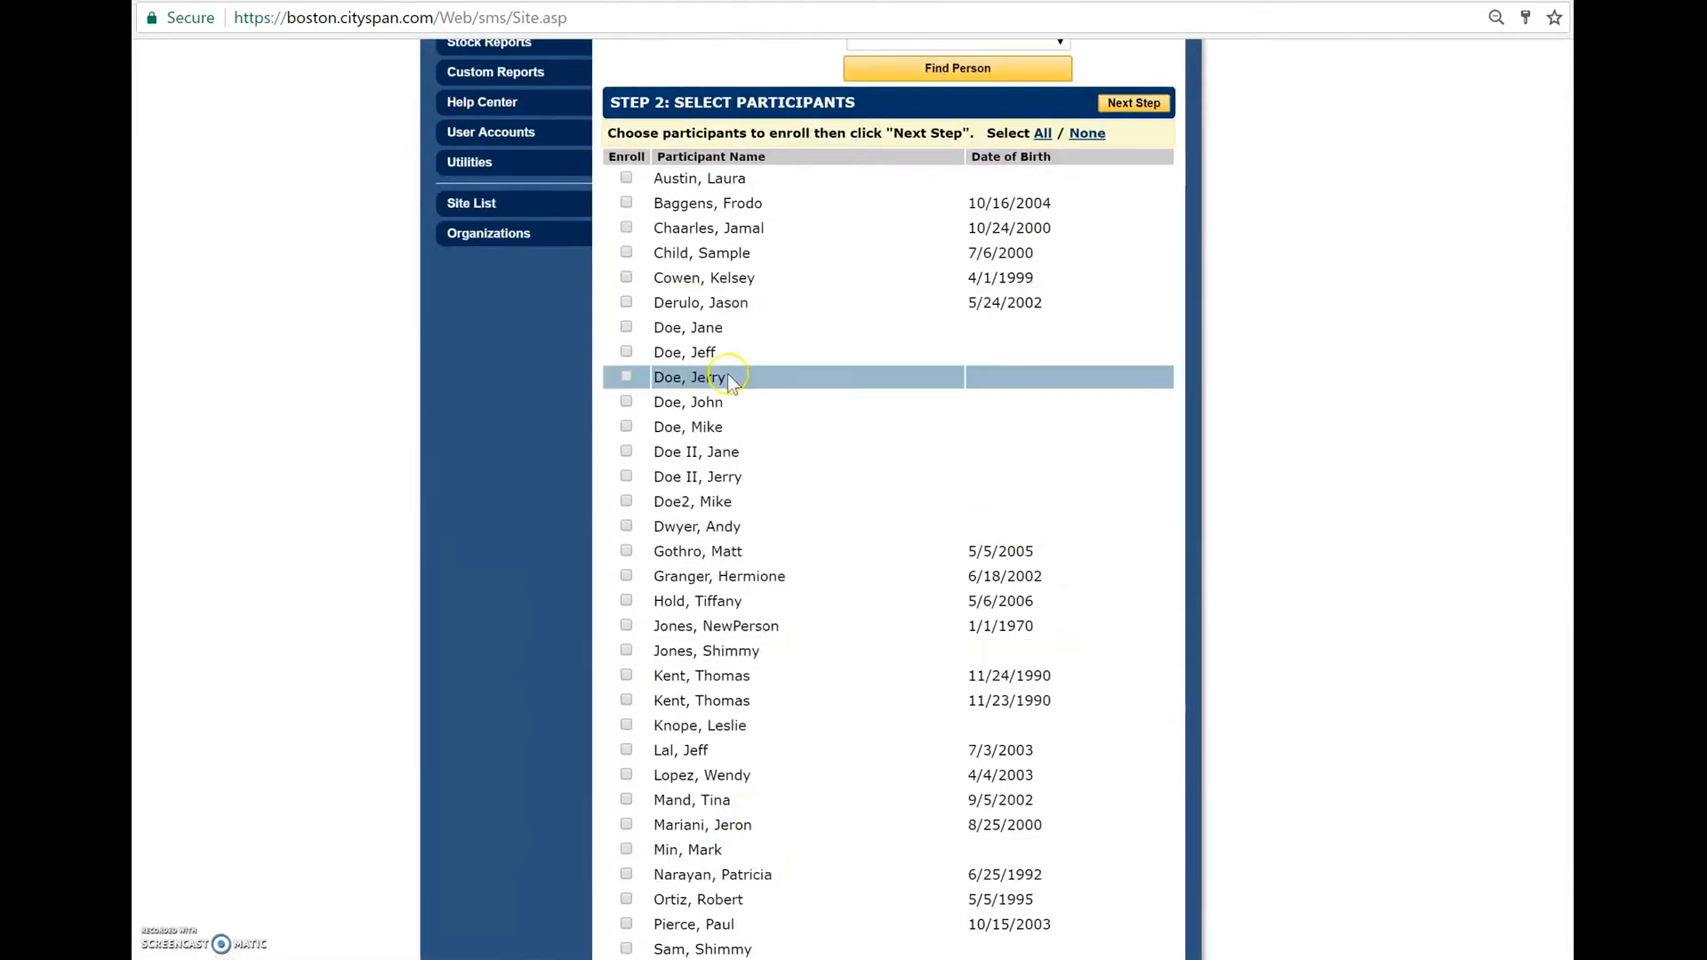
{"action": "left_click", "coordinate": [623, 330]}
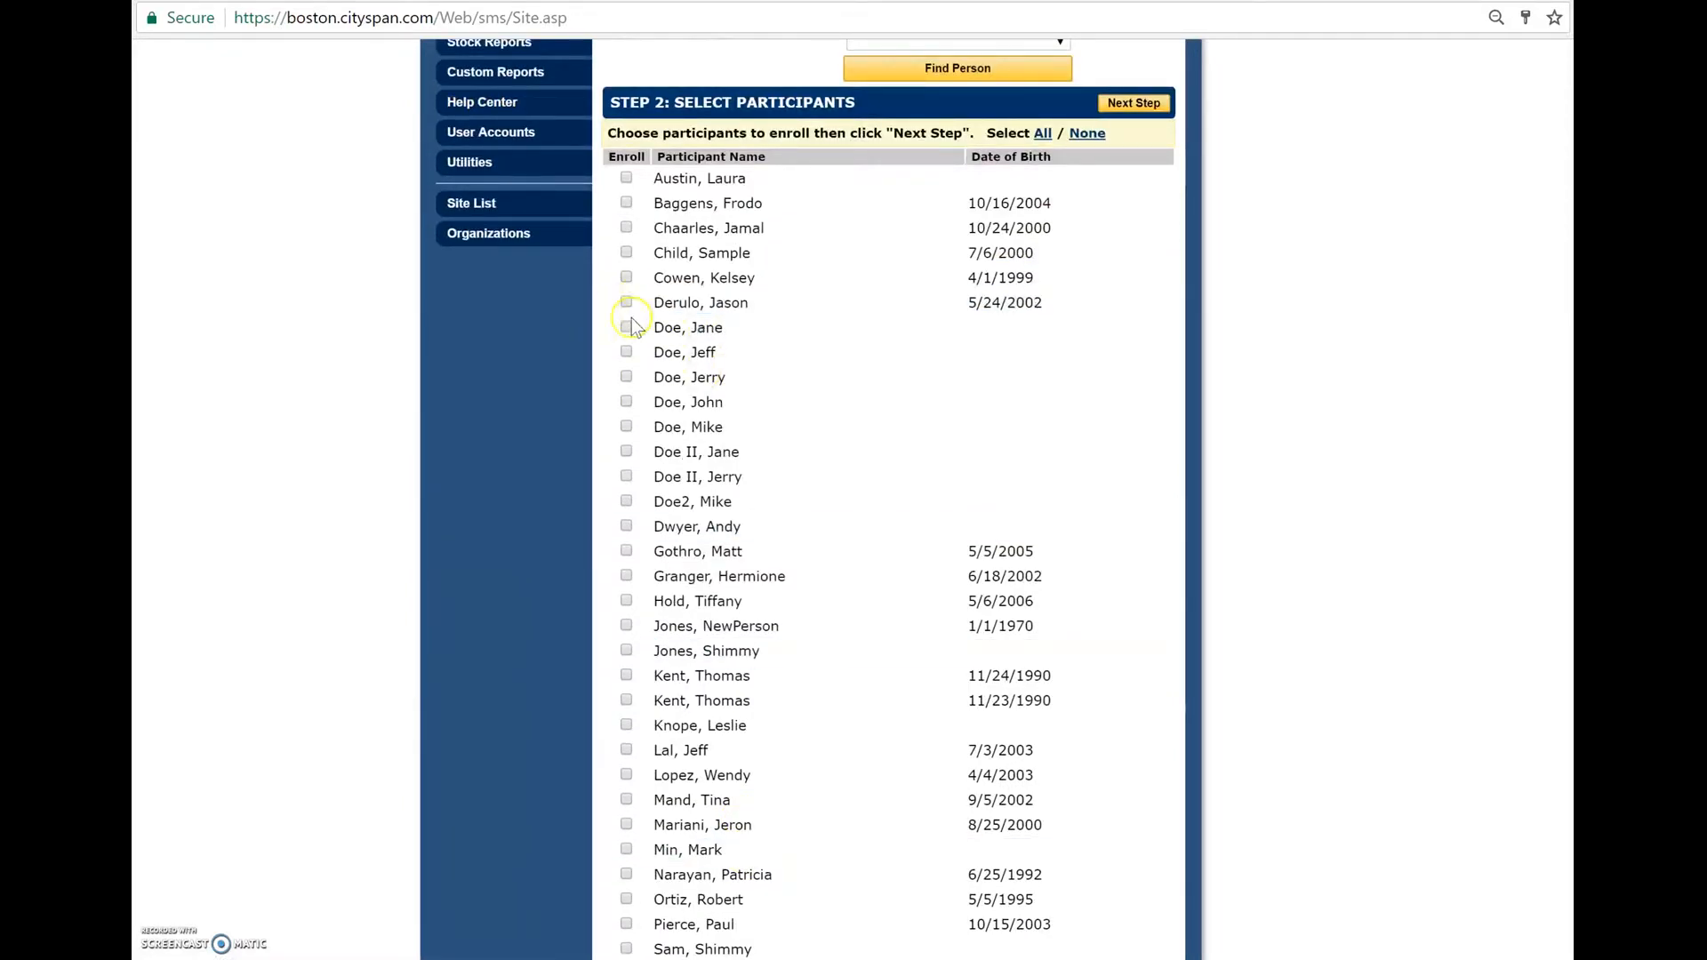
{"action": "left_click", "coordinate": [627, 354]}
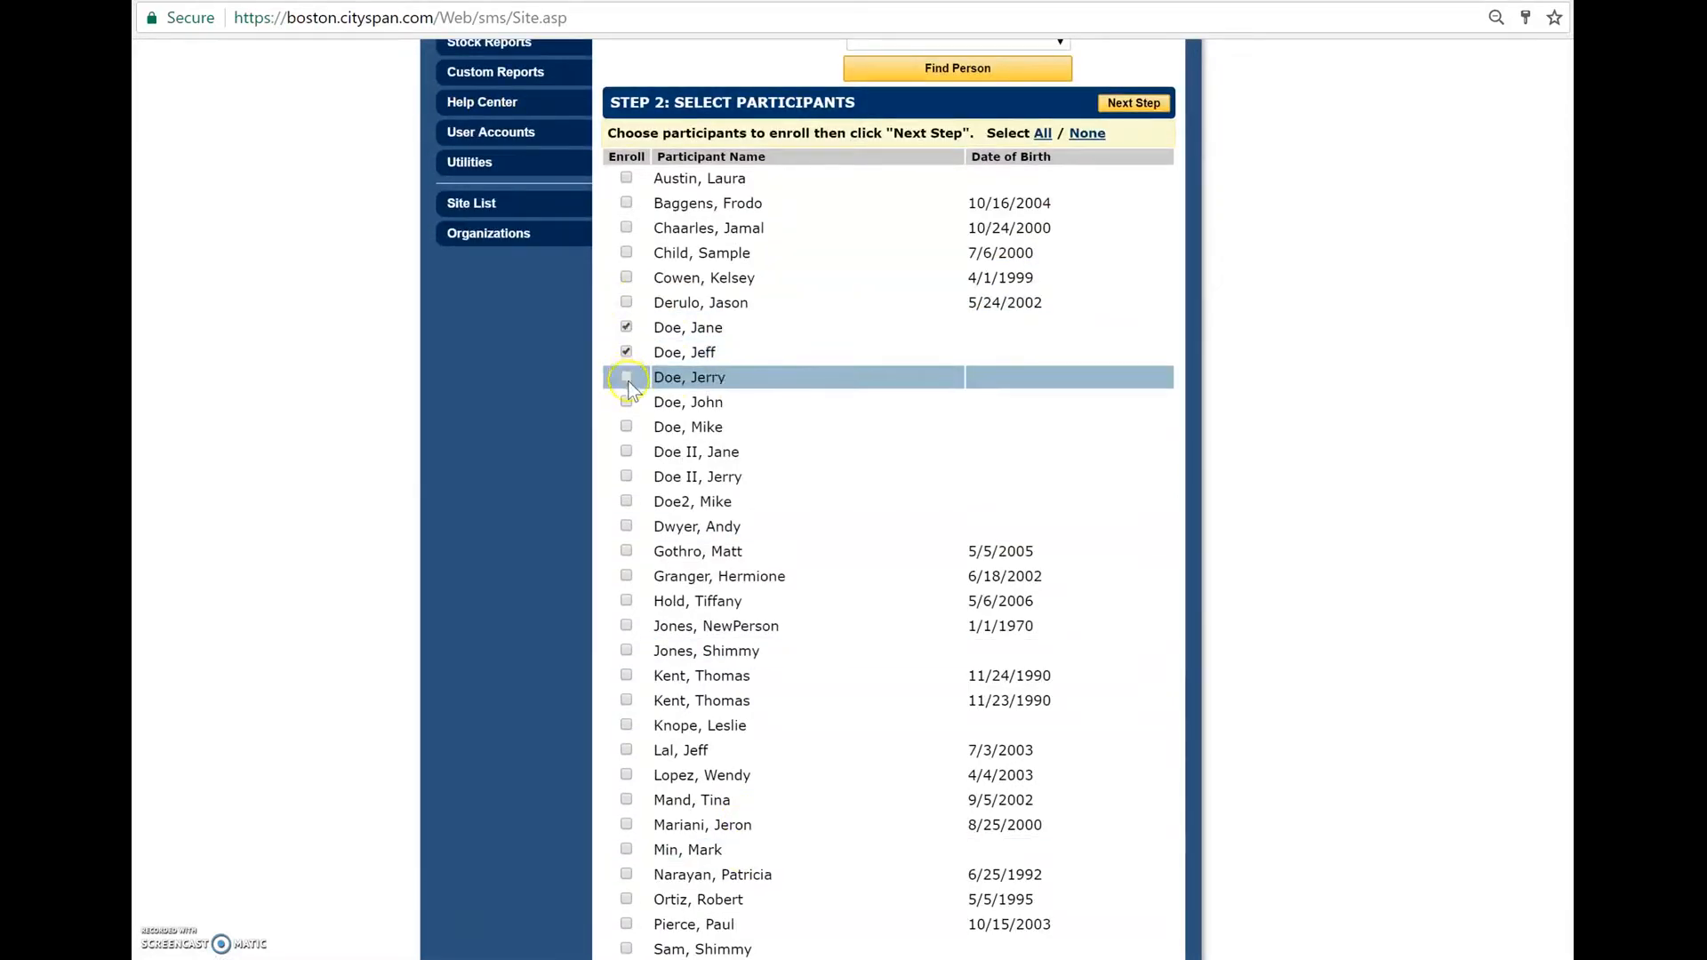
{"action": "left_click", "coordinate": [627, 402]}
{"action": "left_click", "coordinate": [627, 427]}
{"action": "left_click", "coordinate": [626, 452]}
{"action": "left_click", "coordinate": [626, 477]}
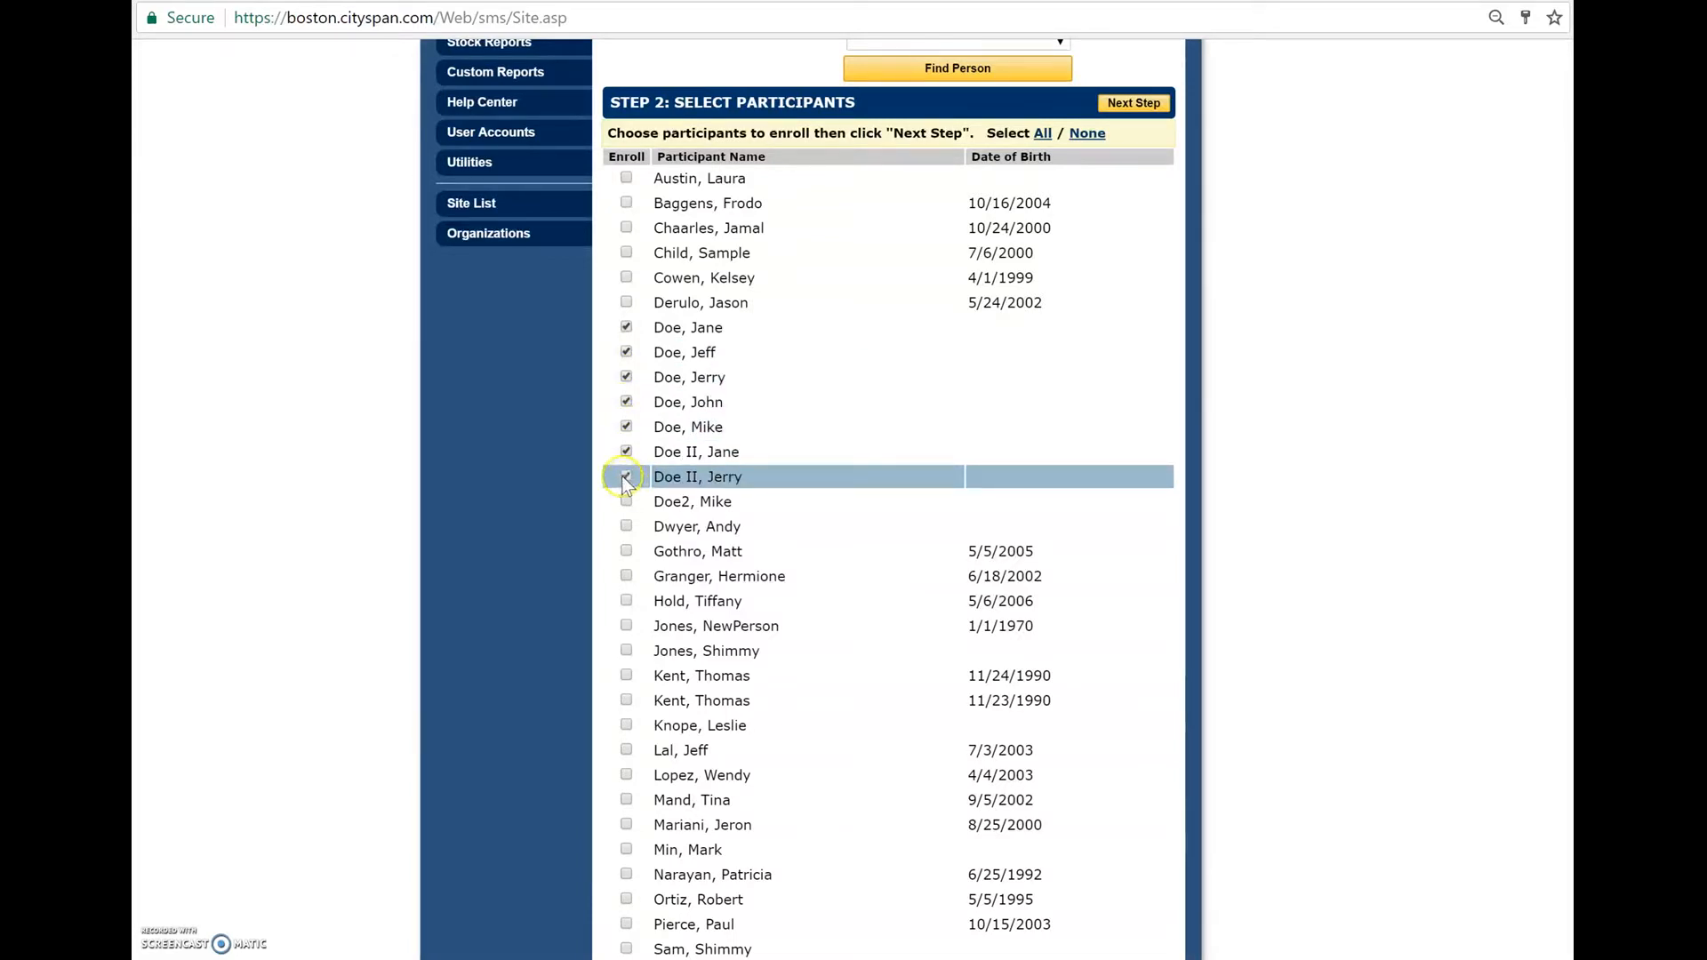
{"action": "left_click", "coordinate": [627, 502]}
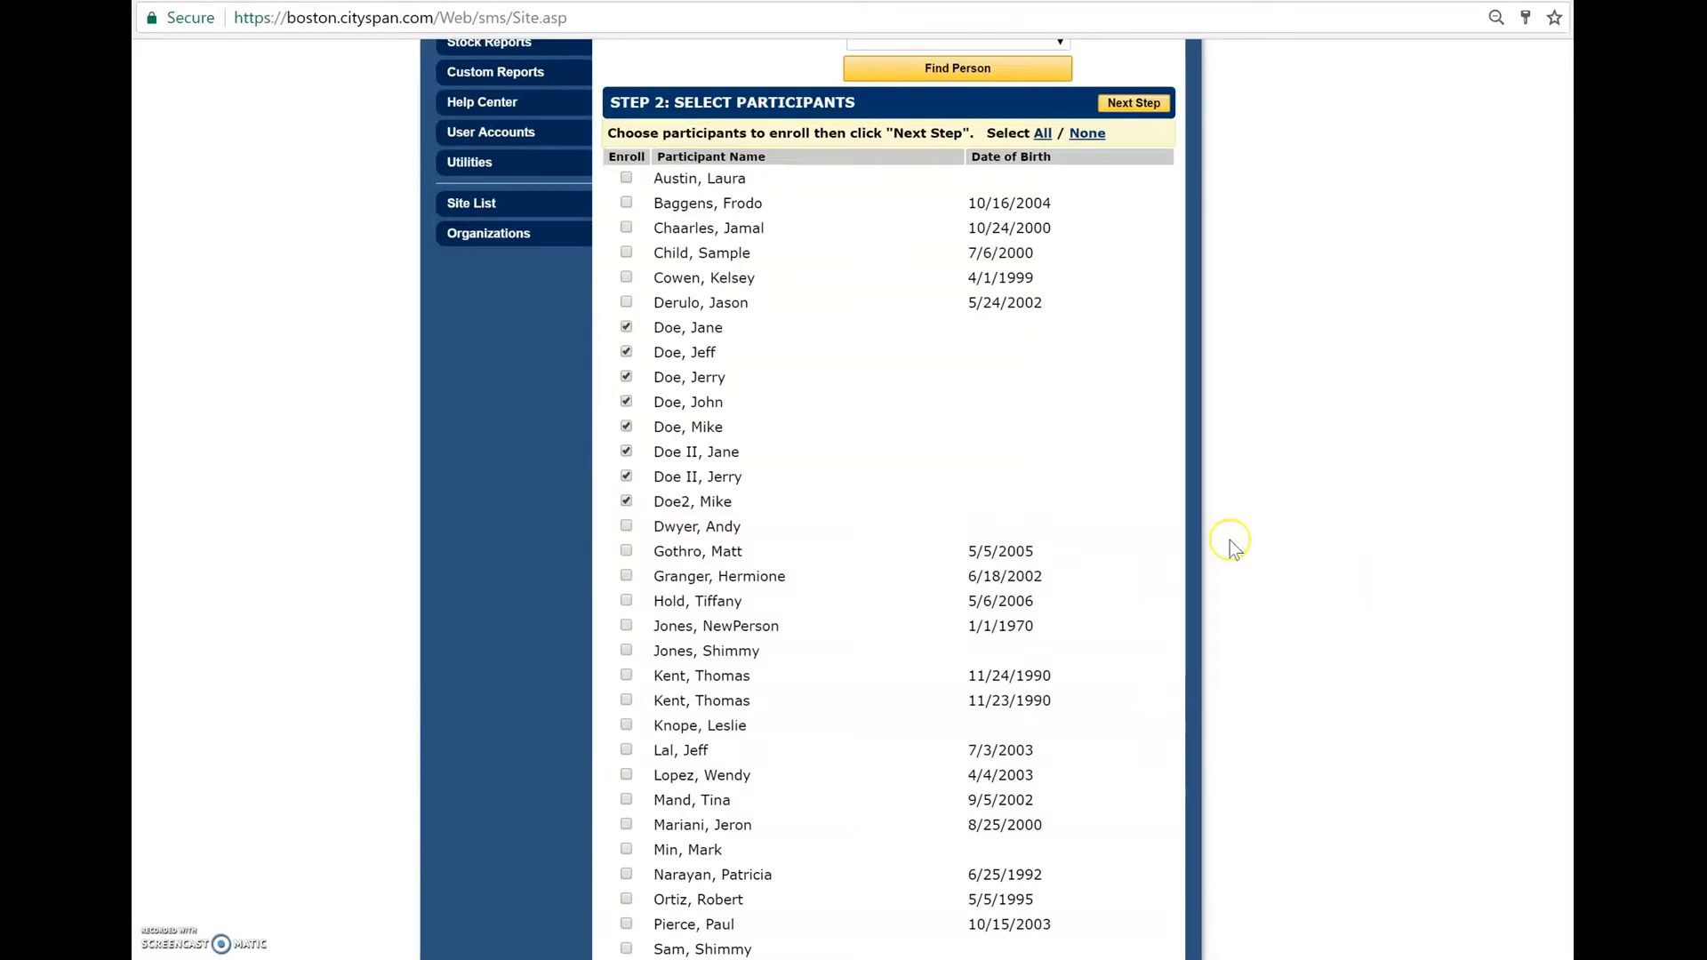
{"action": "scroll", "coordinate": [1231, 545], "scroll_direction": "up", "scroll_amount": 2}
{"action": "scroll", "coordinate": [1230, 540], "scroll_direction": "up", "scroll_amount": 1}
{"action": "scroll", "coordinate": [1229, 540], "scroll_direction": "down", "scroll_amount": 3}
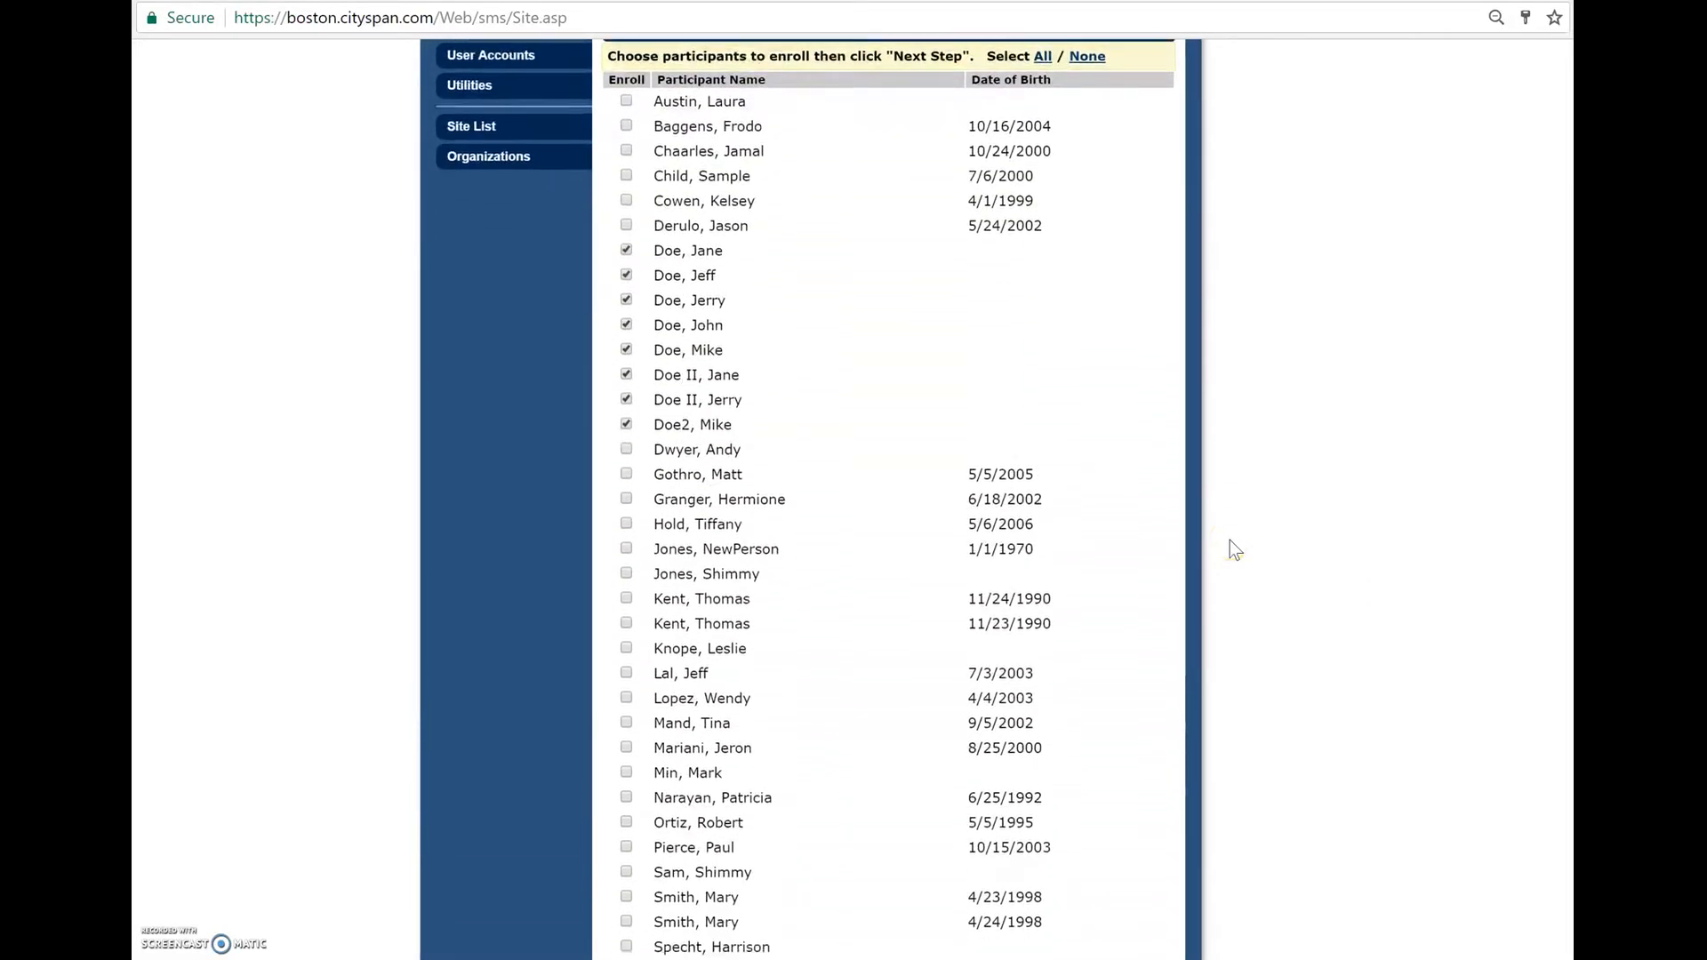
{"action": "scroll", "coordinate": [1230, 540], "scroll_direction": "down", "scroll_amount": 1}
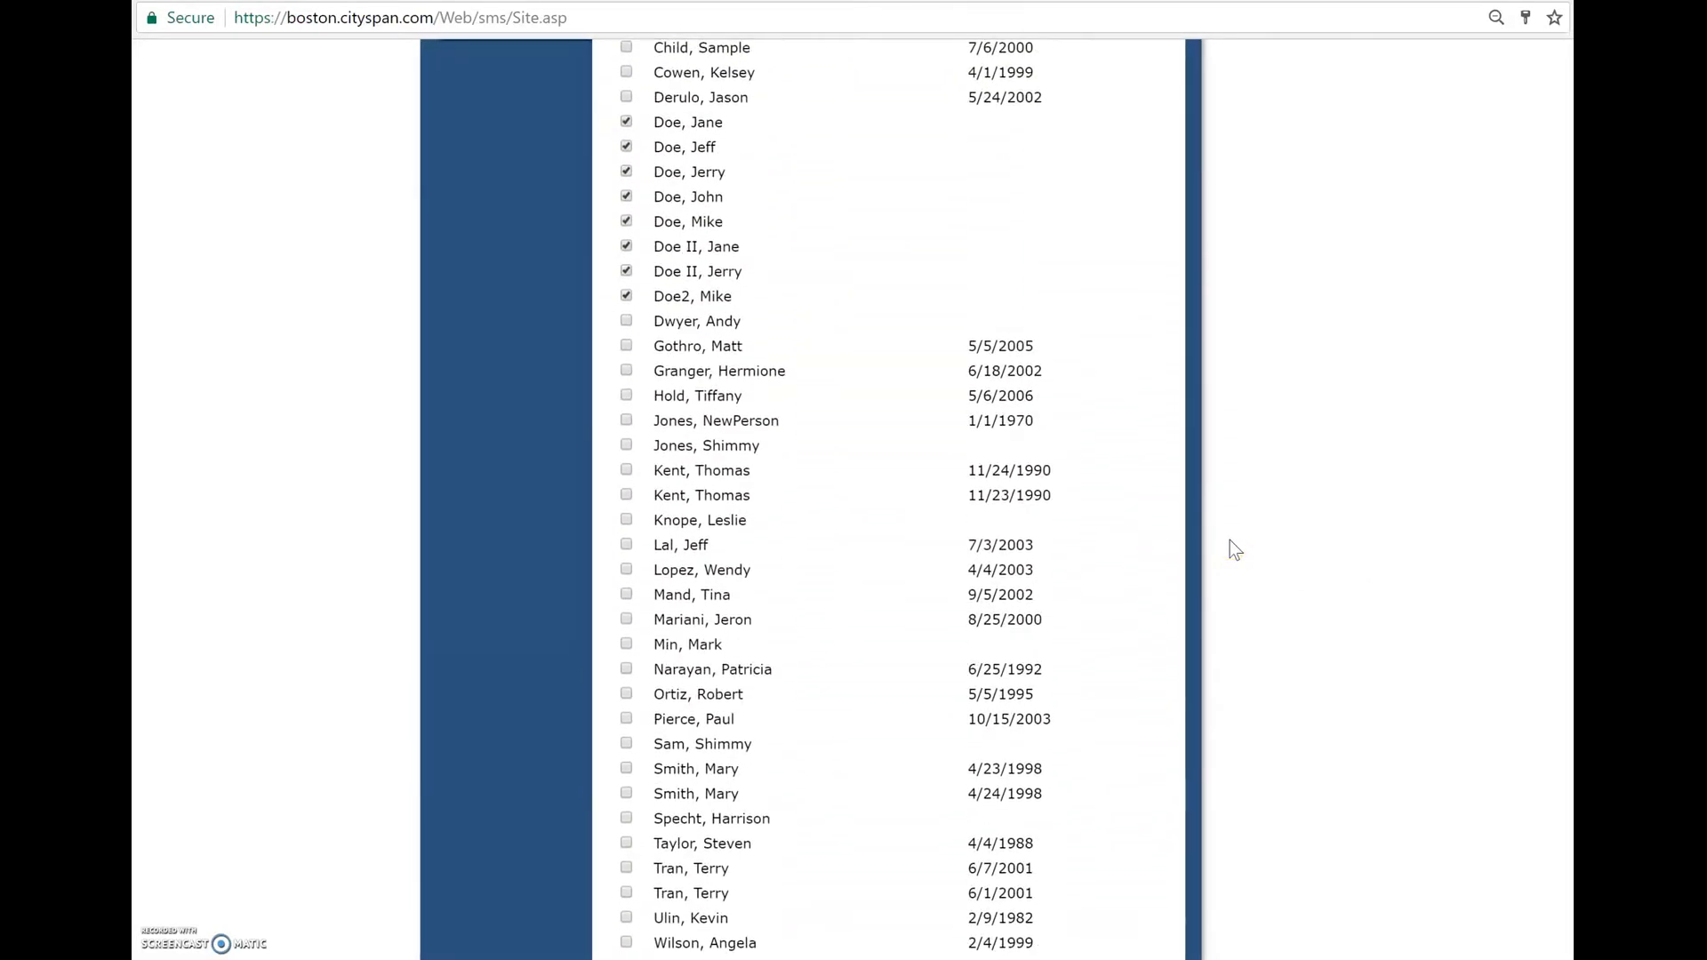
- Select all listed participants for enrollment and continue to the selection of enroll dates
{"action": "scroll", "coordinate": [1230, 540], "scroll_direction": "up", "scroll_amount": 3}
{"action": "scroll", "coordinate": [1229, 541], "scroll_direction": "up", "scroll_amount": 1}
{"action": "left_click", "coordinate": [1043, 193]}
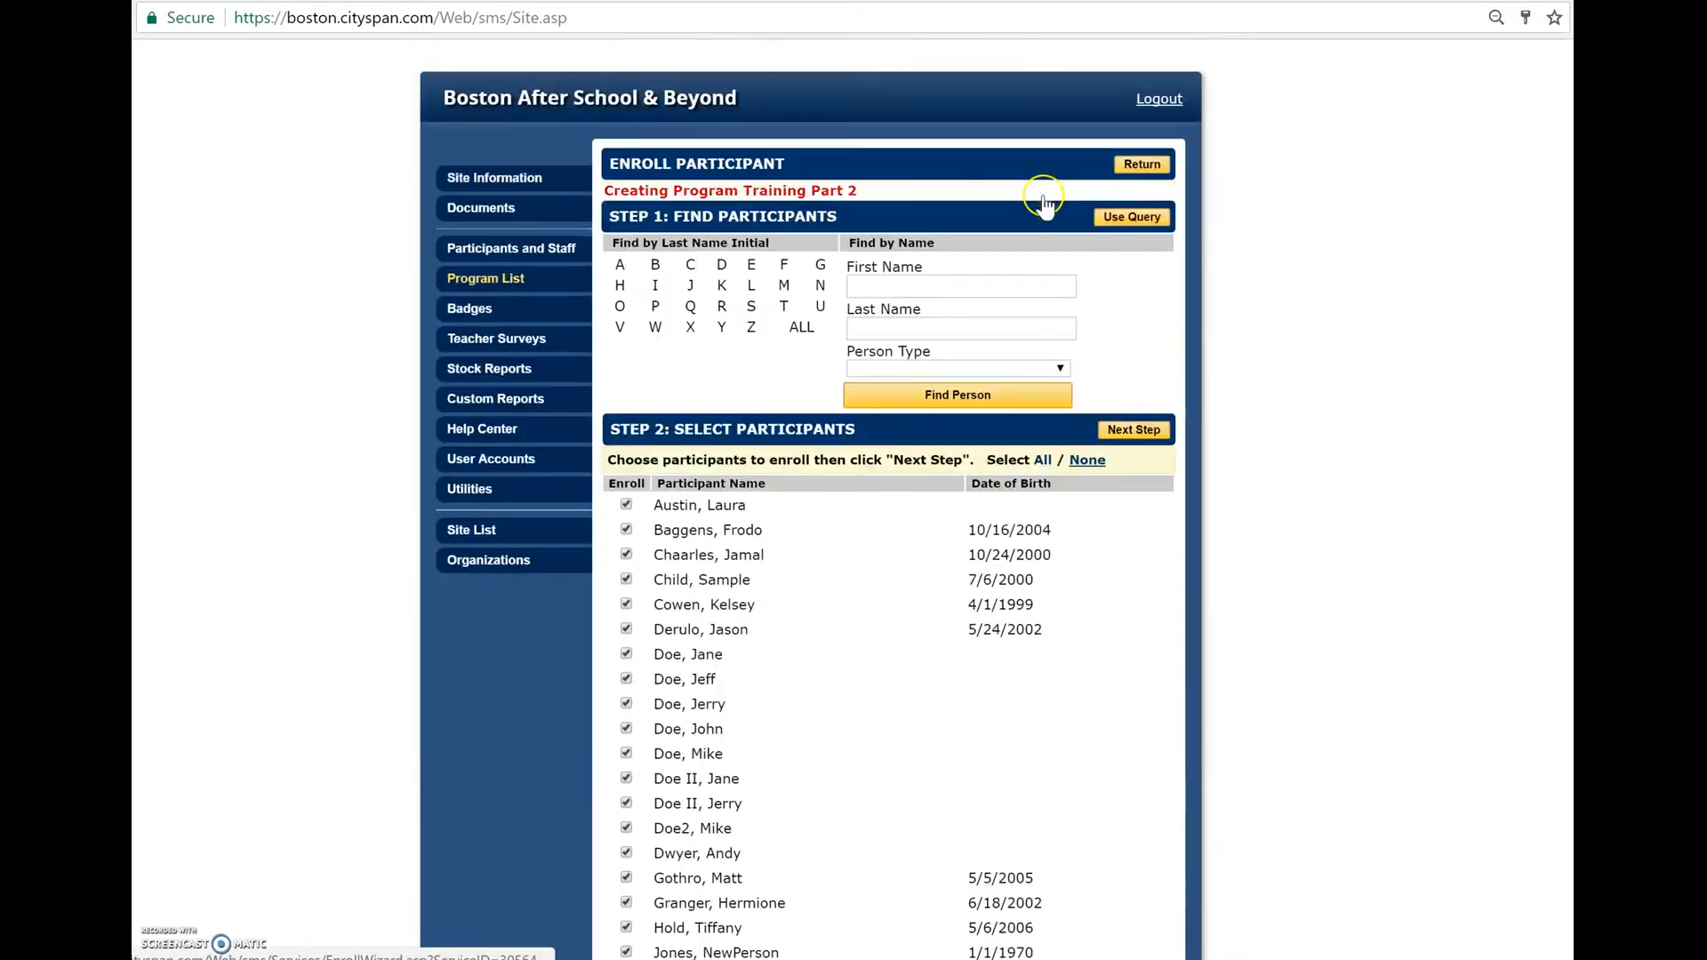
{"action": "scroll", "coordinate": [1209, 544], "scroll_direction": "down", "scroll_amount": 1}
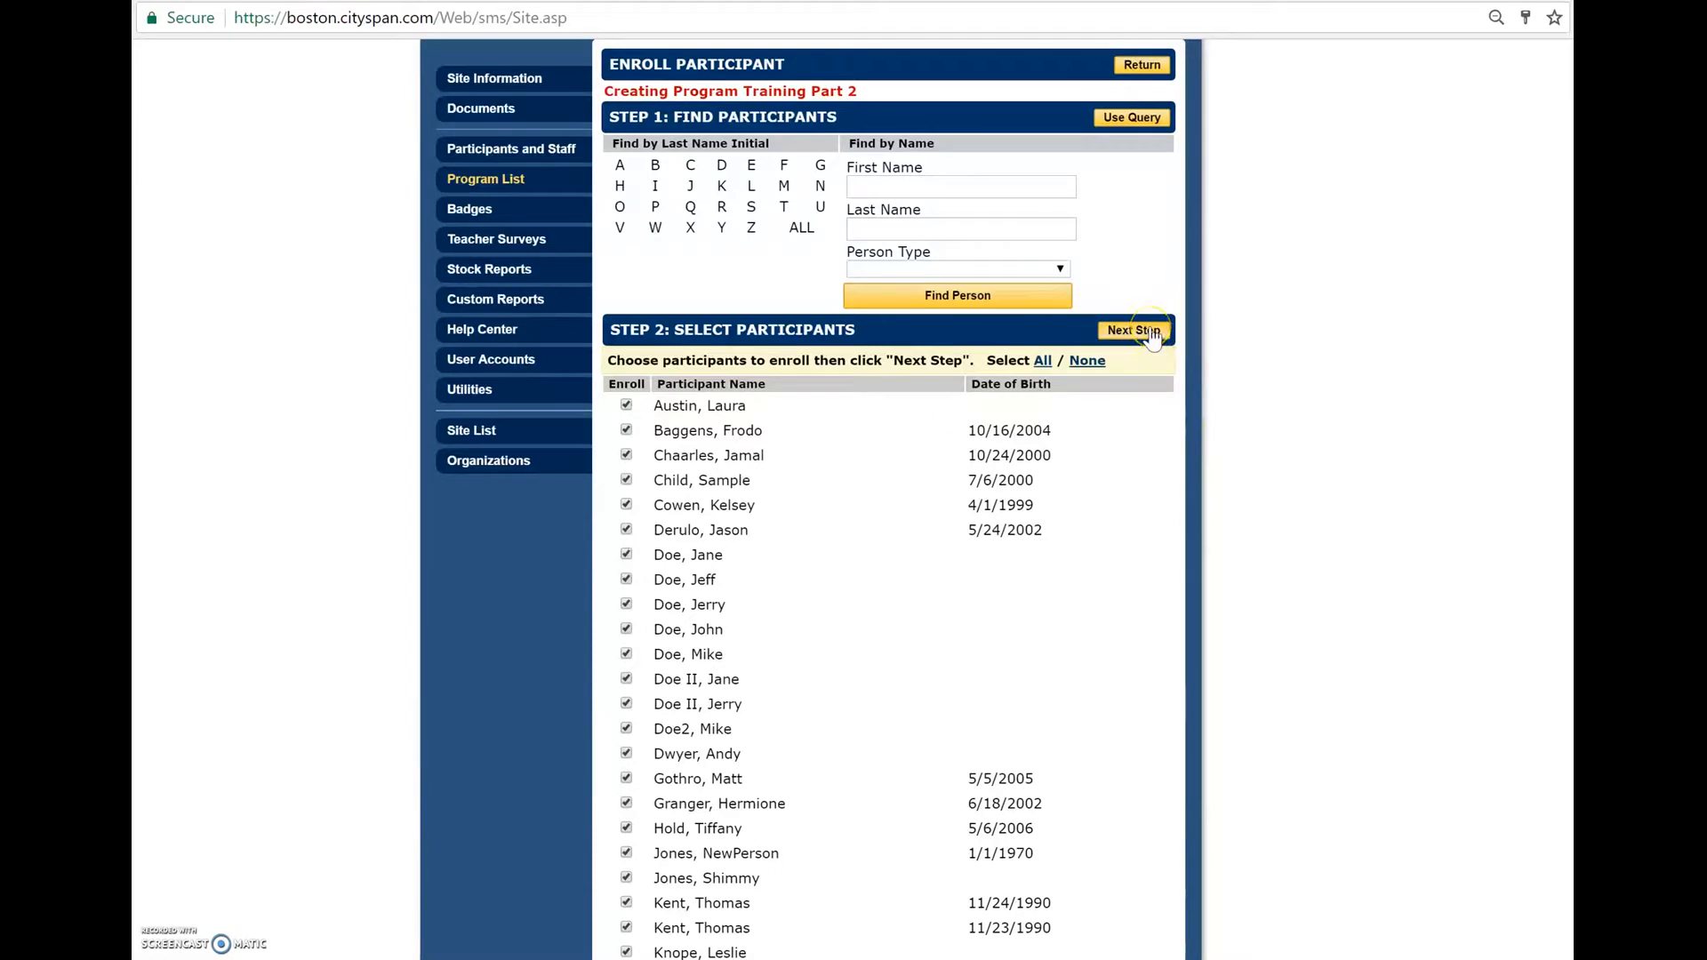
{"action": "left_click", "coordinate": [1152, 335]}
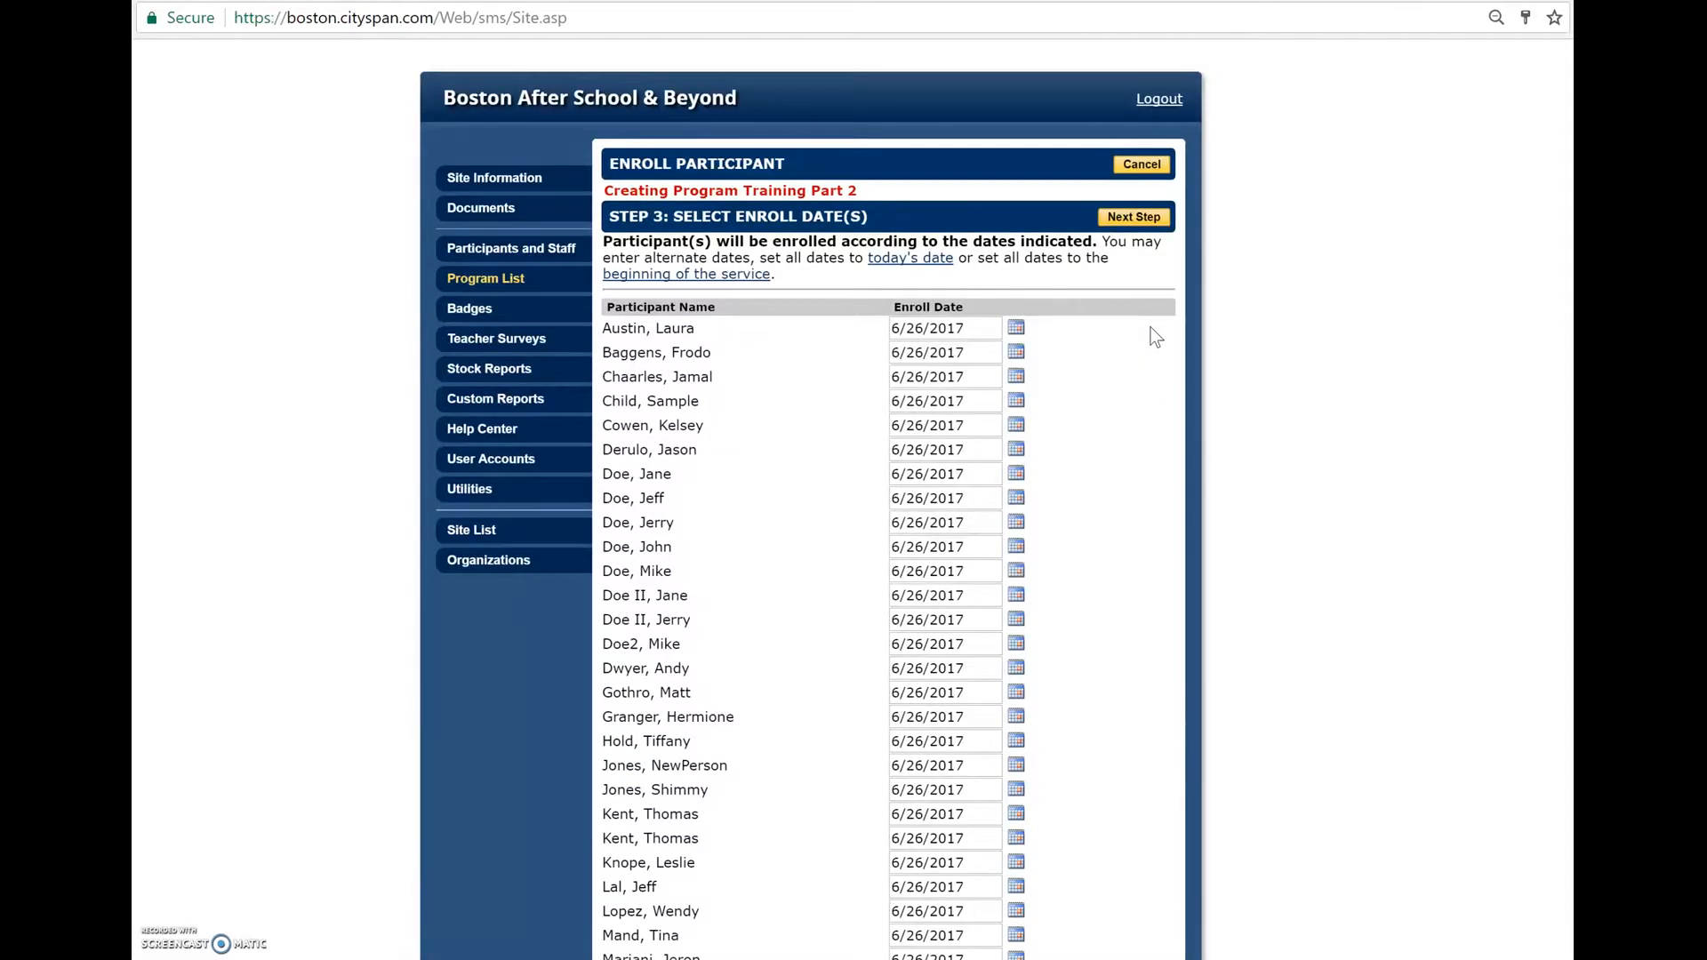
- Review the enroll dates assigned to the selected participants
{"action": "scroll", "coordinate": [1162, 488], "scroll_direction": "down", "scroll_amount": 2}
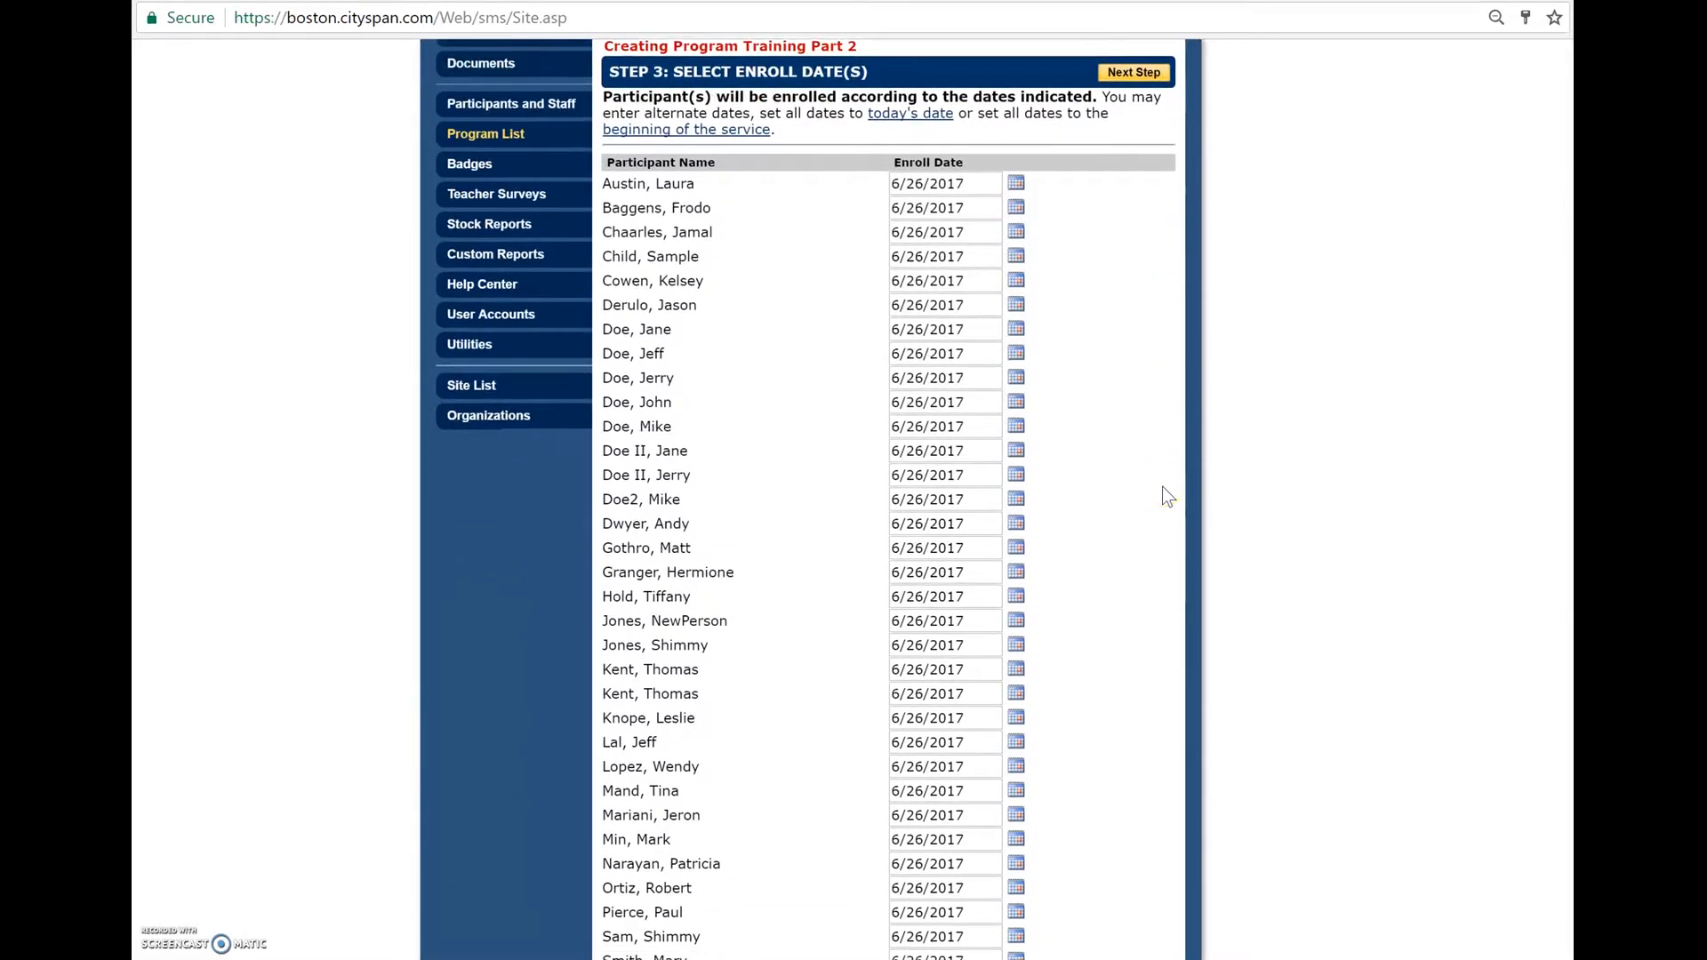
{"action": "scroll", "coordinate": [1161, 487], "scroll_direction": "down", "scroll_amount": 1}
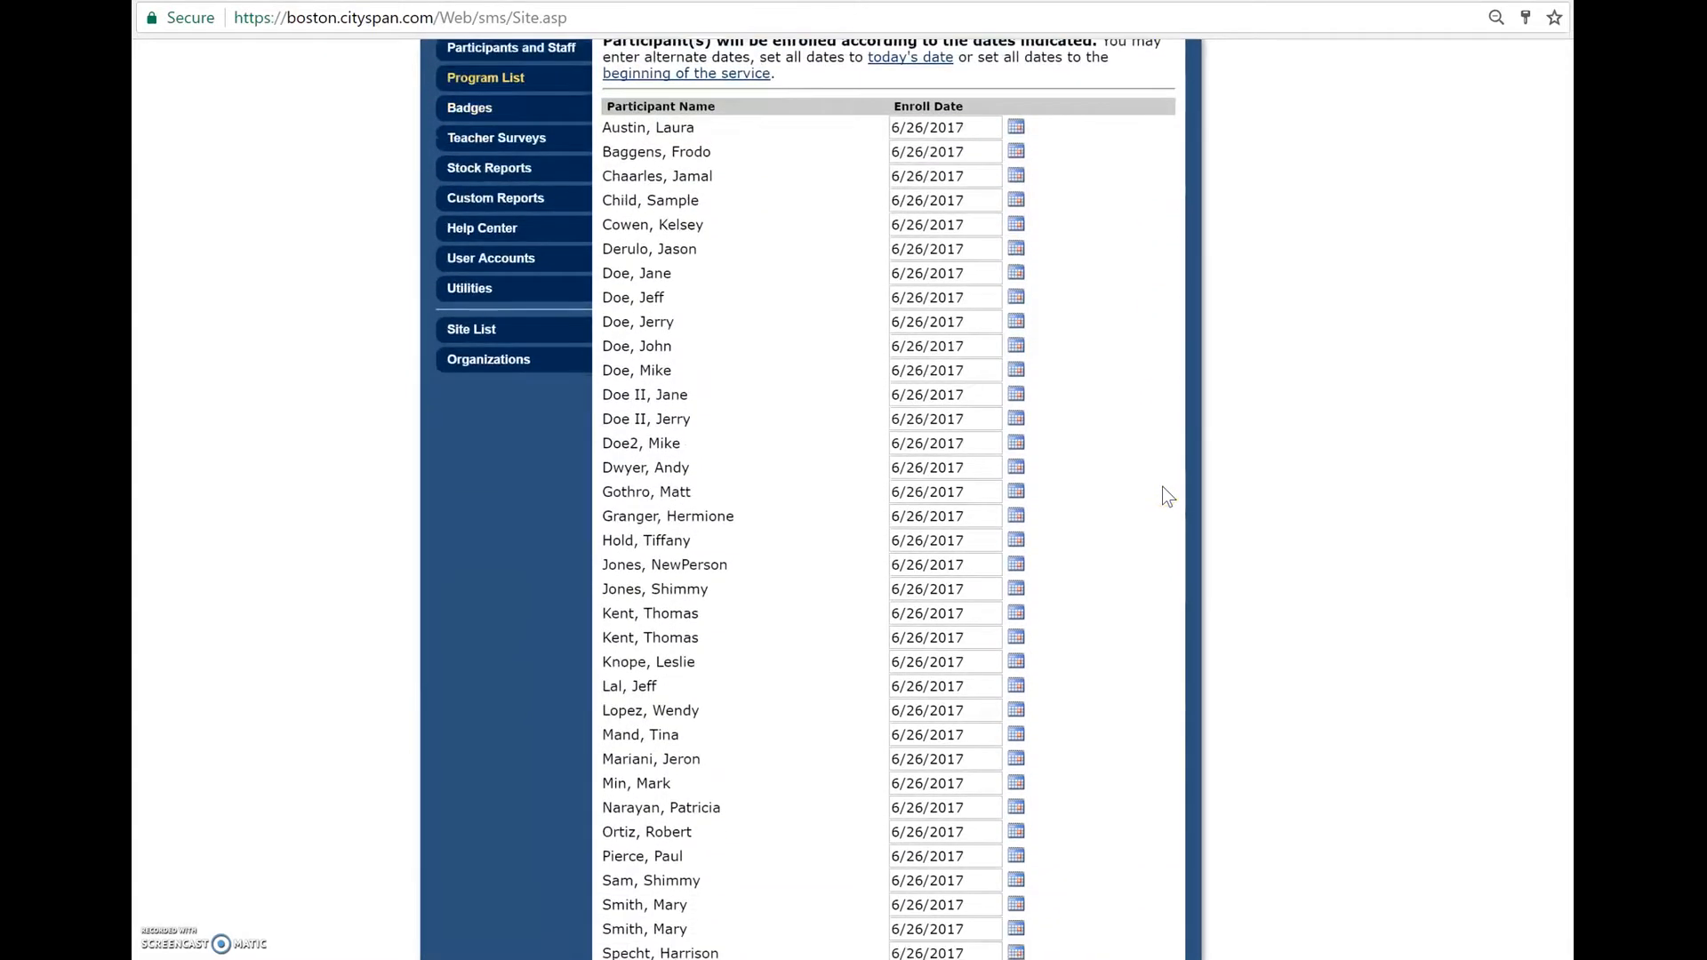
{"action": "scroll", "coordinate": [1161, 488], "scroll_direction": "down", "scroll_amount": 2}
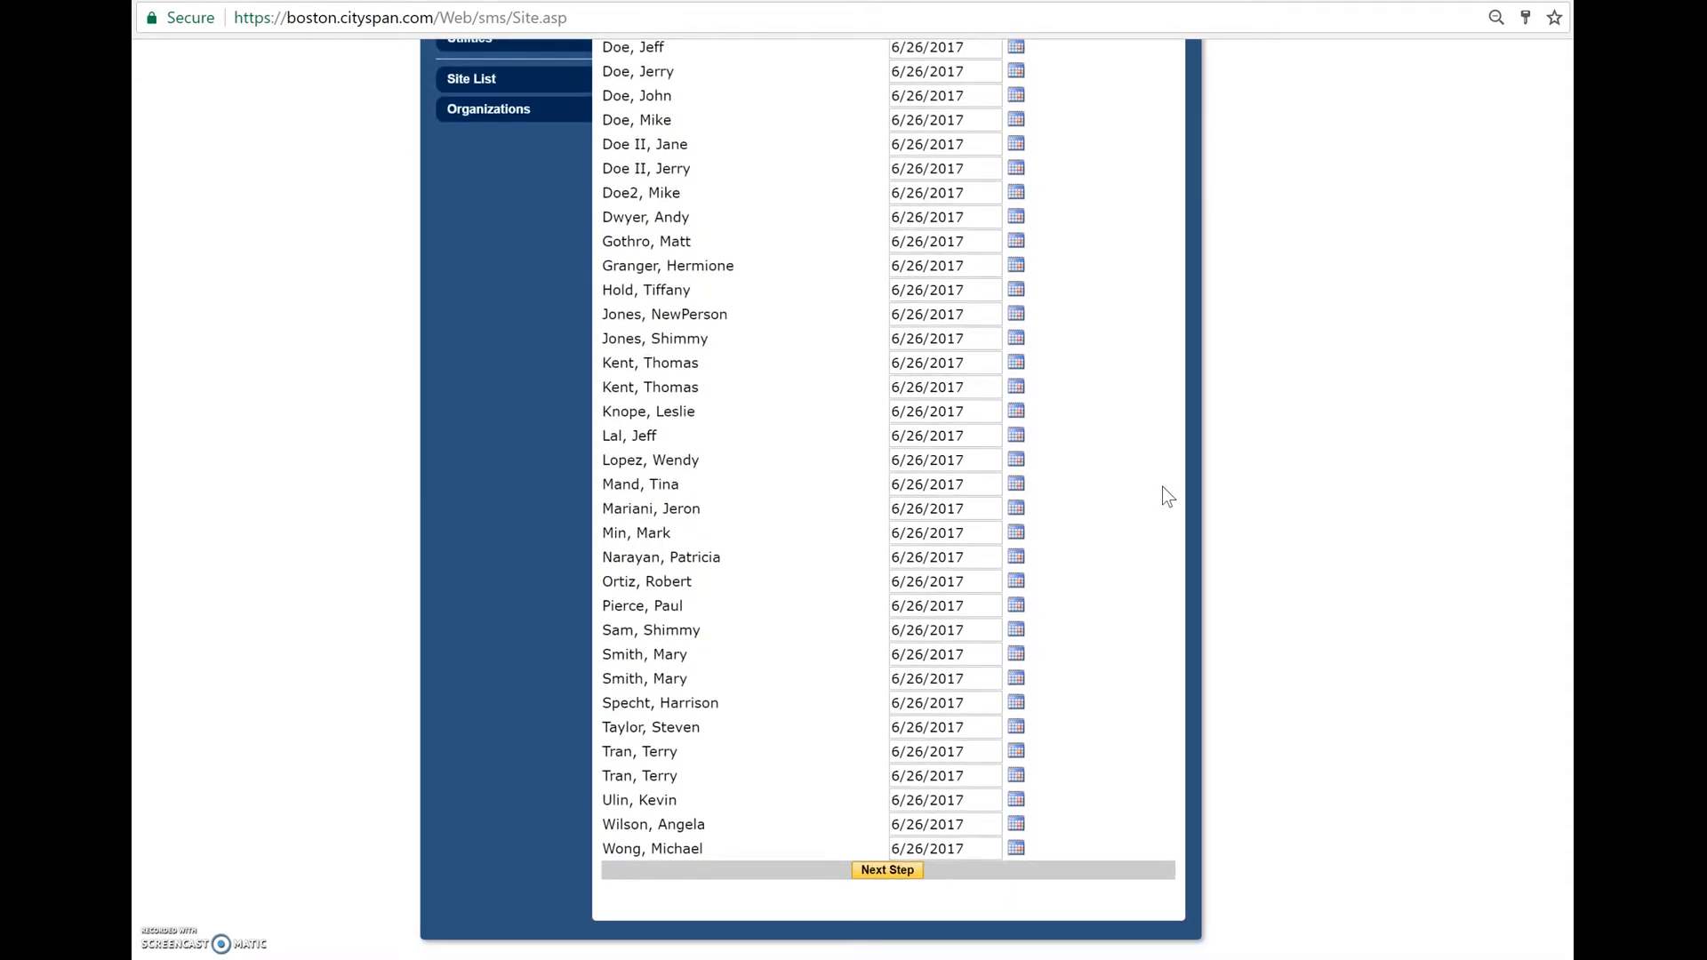
{"action": "scroll", "coordinate": [716, 309], "scroll_direction": "up", "scroll_amount": 1}
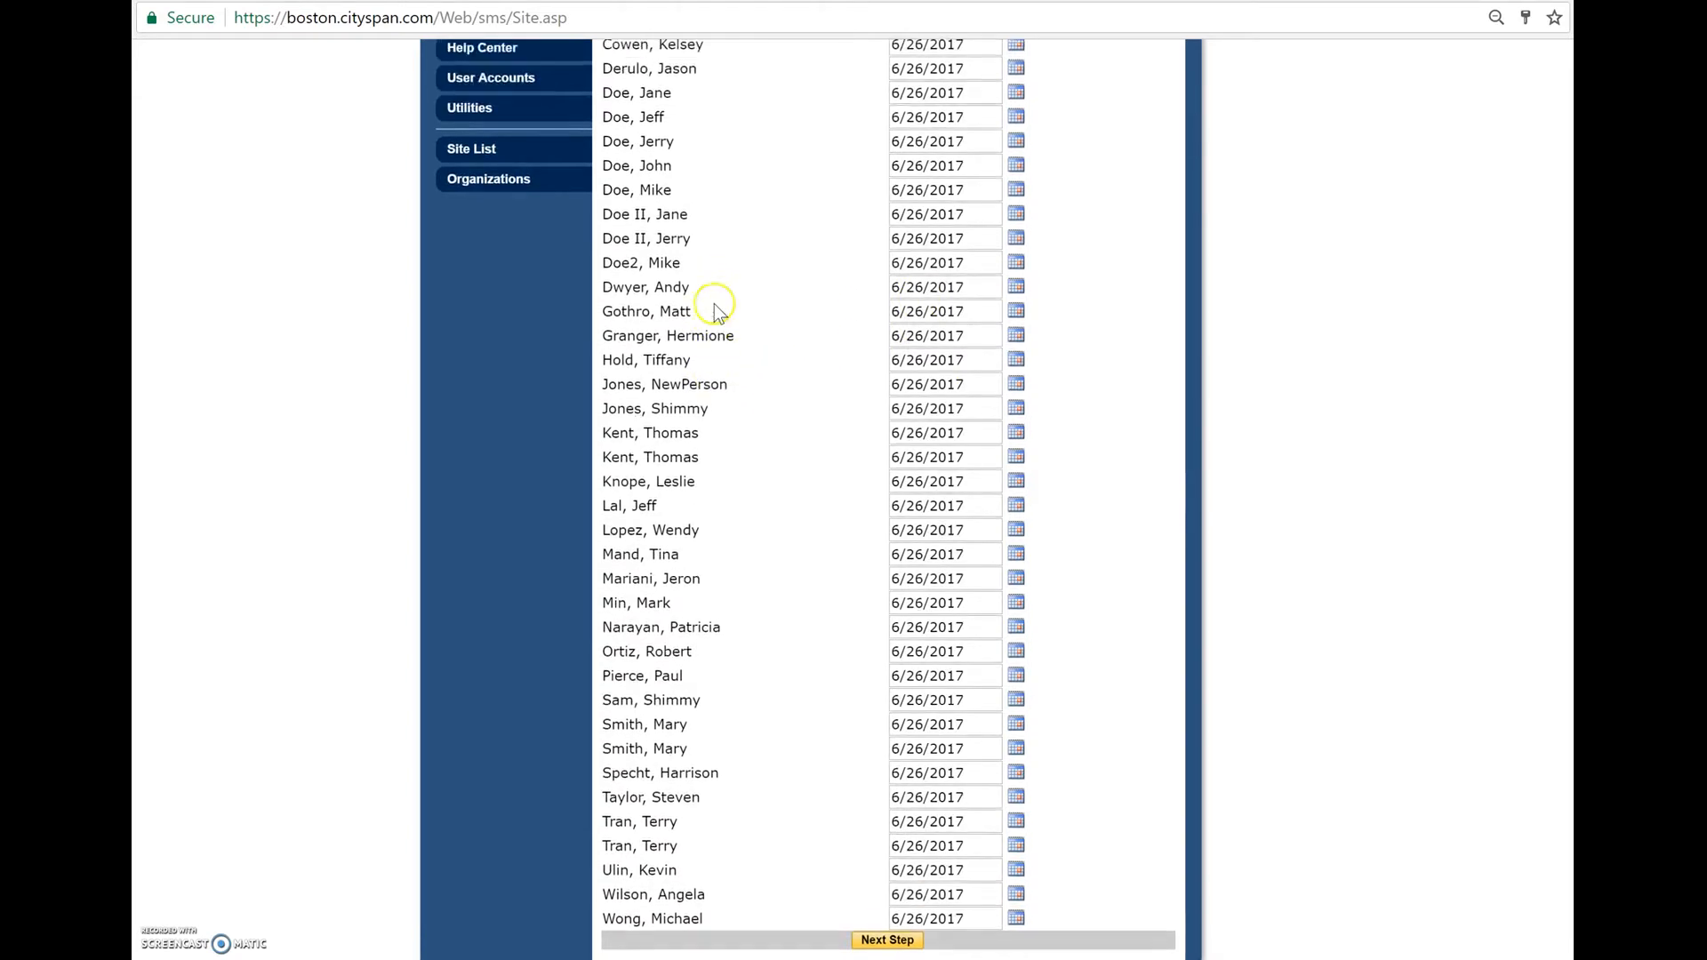
- Set the enroll date of the fifteenth participant in the list to 7/3/2017
{"action": "left_click", "coordinate": [1015, 302]}
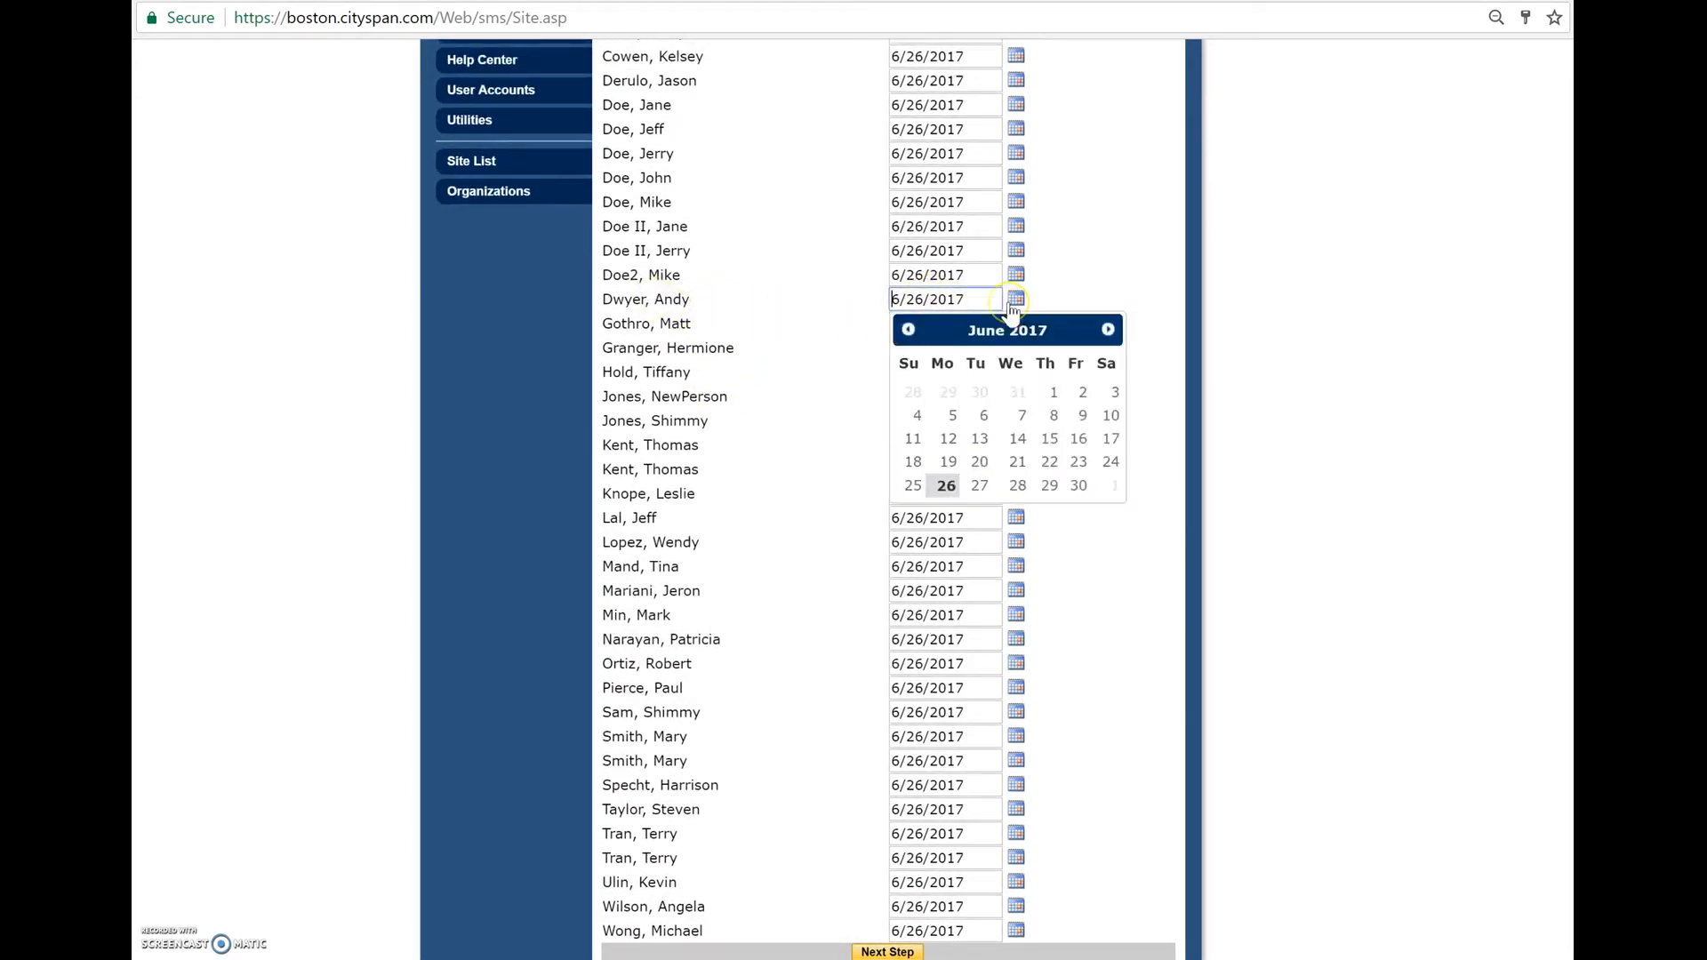
{"action": "left_click", "coordinate": [1107, 330]}
{"action": "left_click", "coordinate": [951, 417]}
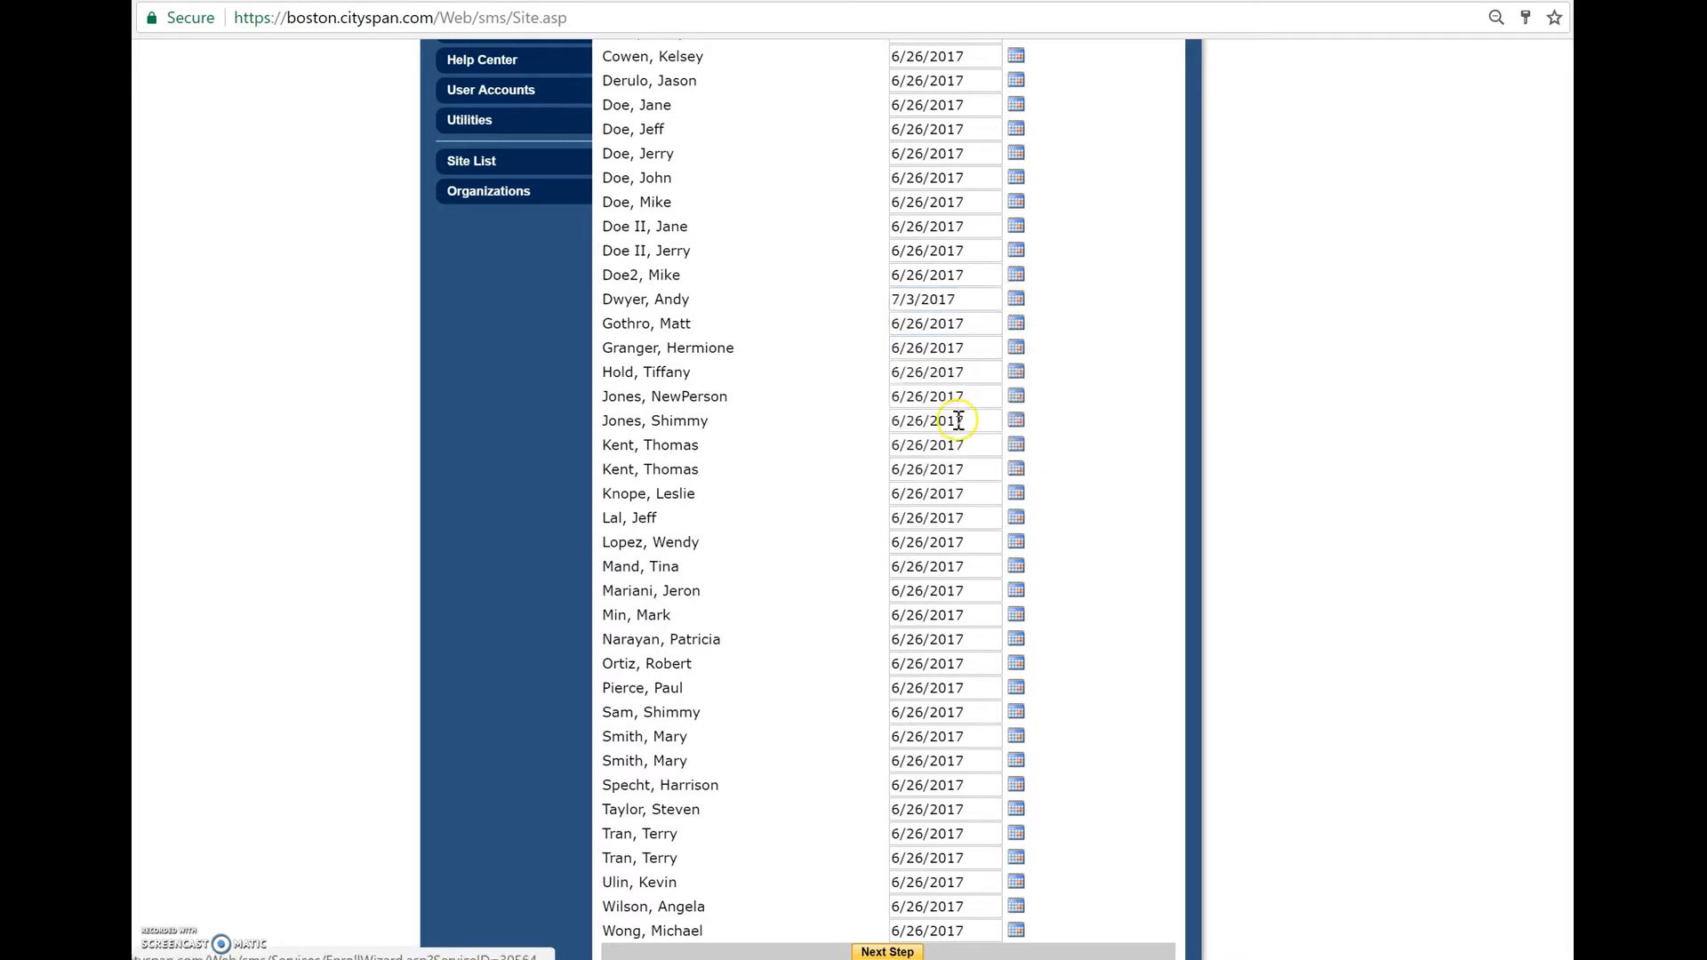
- Set the enroll date of the eighth participant from the end of the list to 7/12/2017
{"action": "scroll", "coordinate": [1138, 391], "scroll_direction": "down", "scroll_amount": 1}
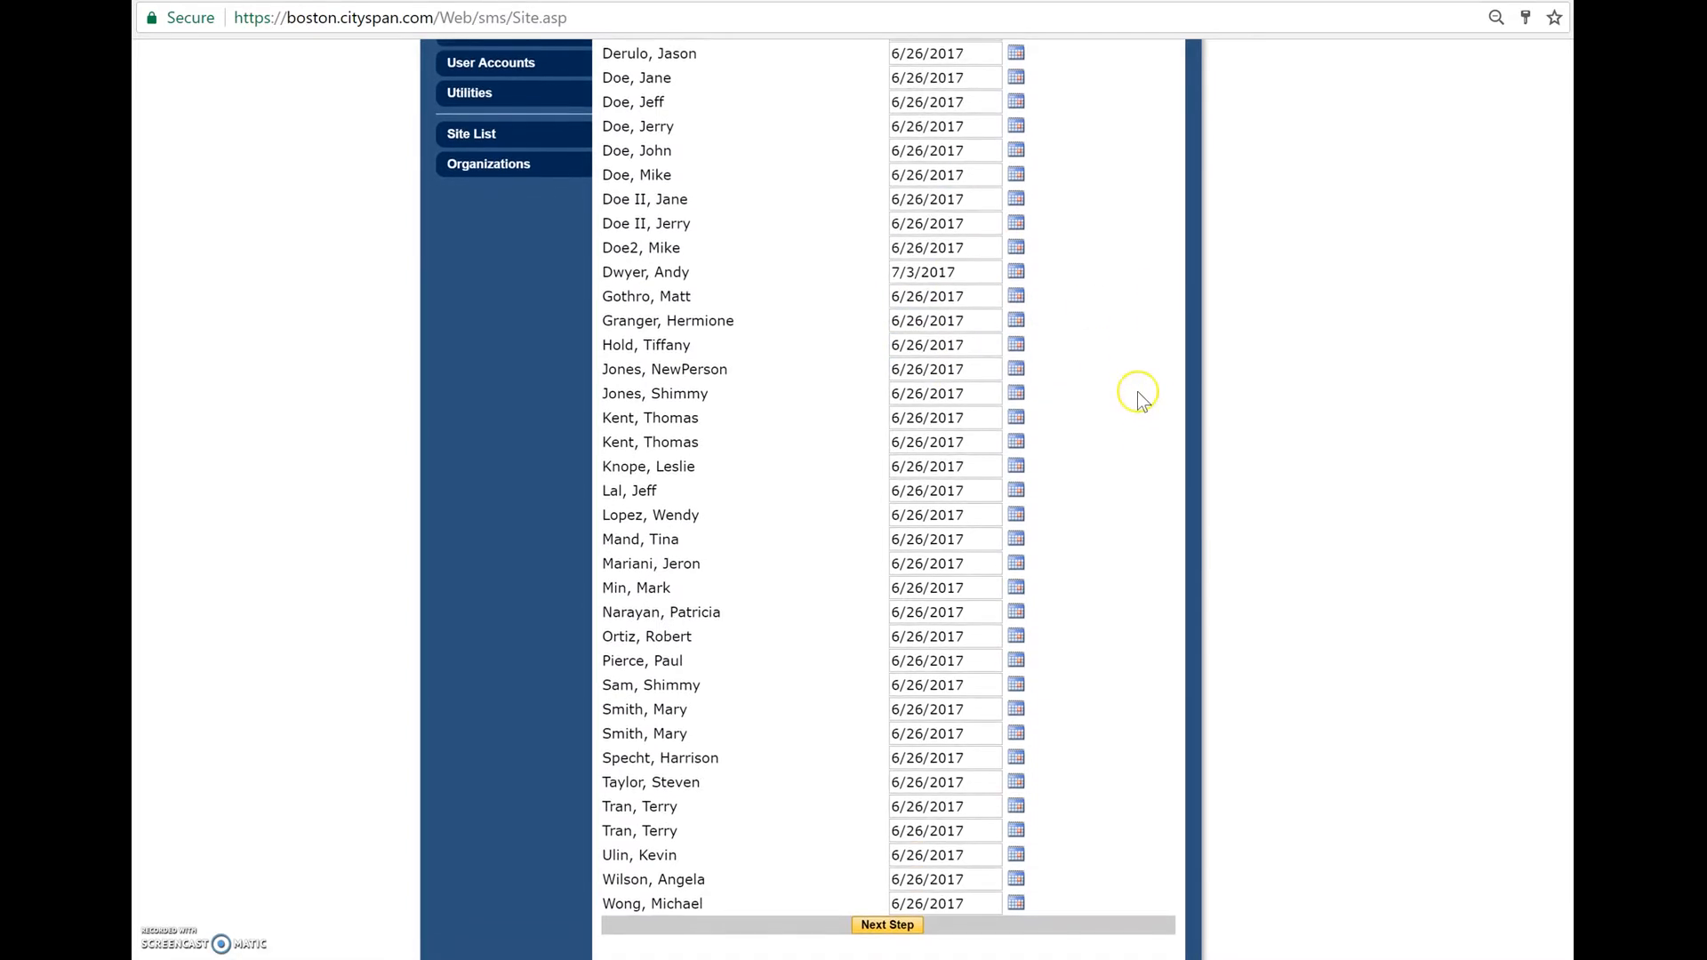
{"action": "left_click", "coordinate": [1016, 735]}
{"action": "left_click", "coordinate": [1106, 766]}
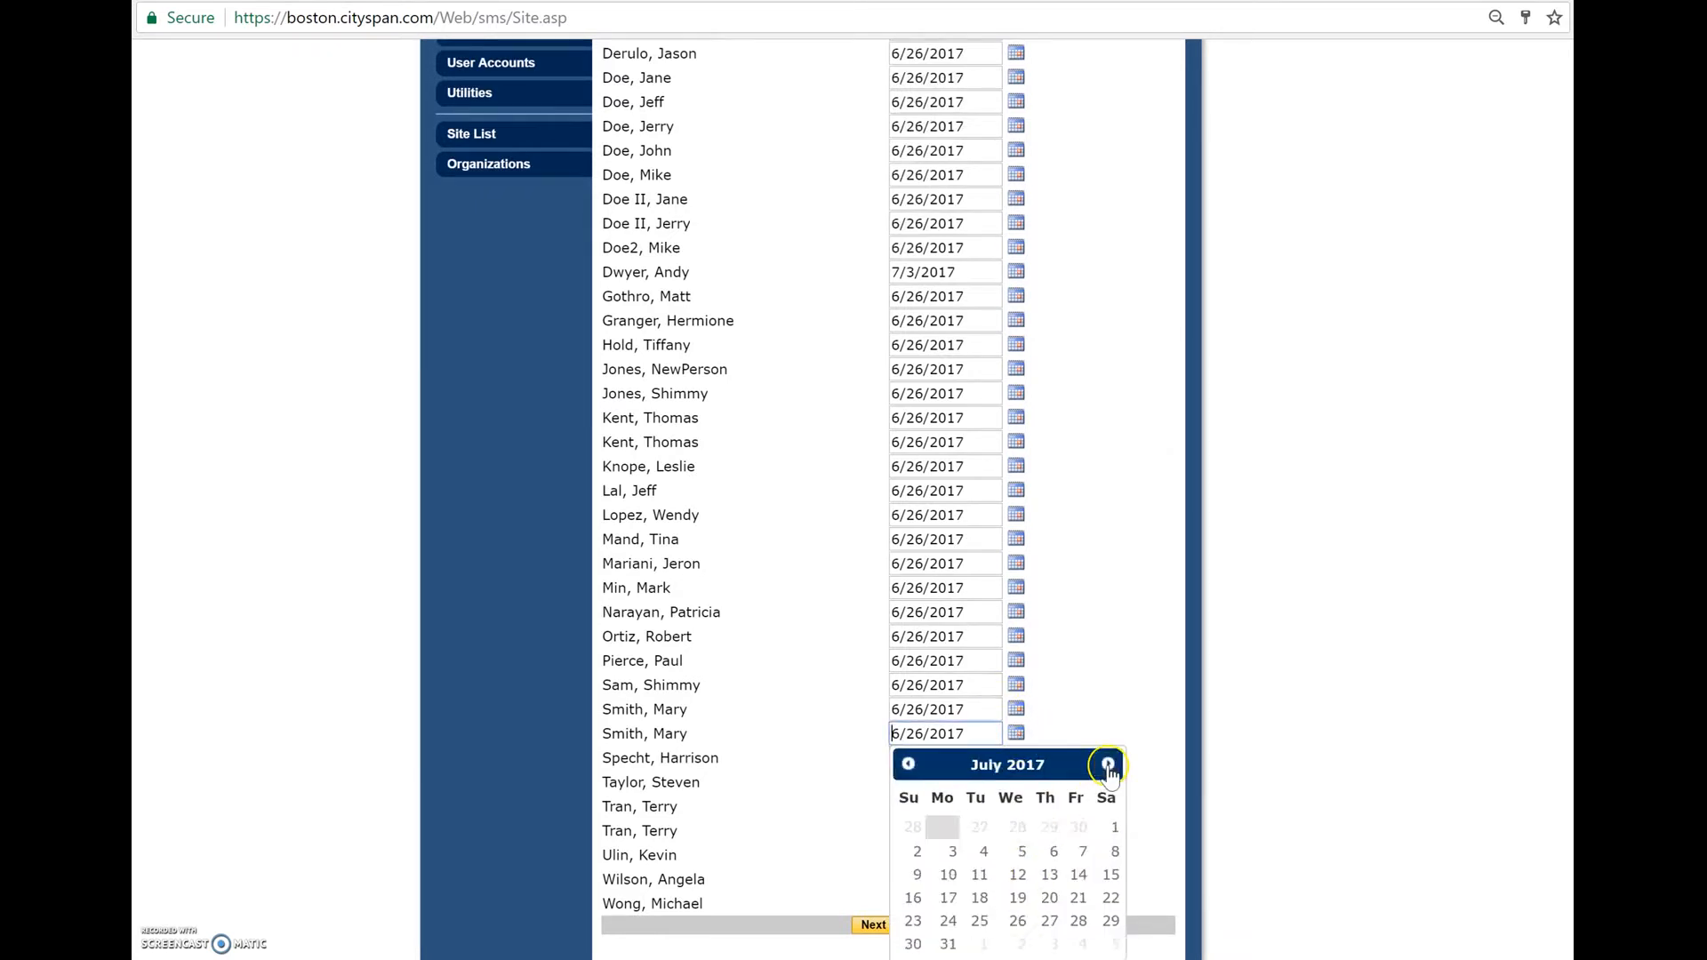
{"action": "left_click", "coordinate": [1017, 872]}
{"action": "scroll", "coordinate": [1102, 754], "scroll_direction": "down", "scroll_amount": 2}
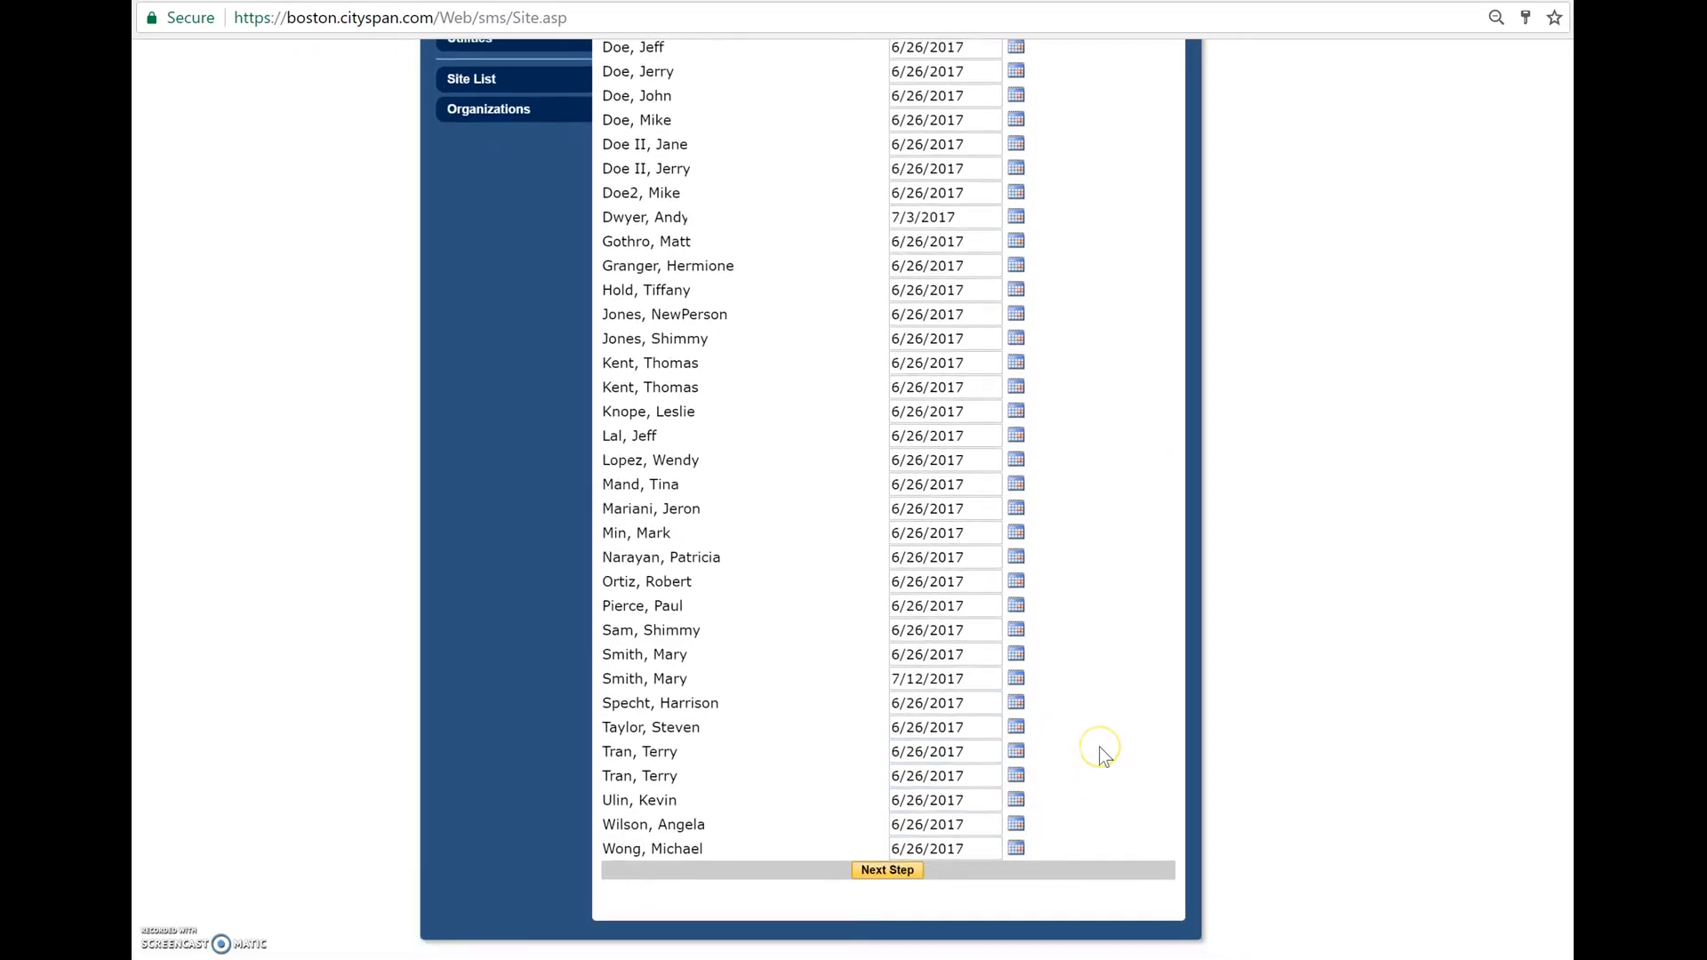
- Check the enroll dates across the whole participant list and submit the enrollment
{"action": "scroll", "coordinate": [1099, 746], "scroll_direction": "up", "scroll_amount": 3}
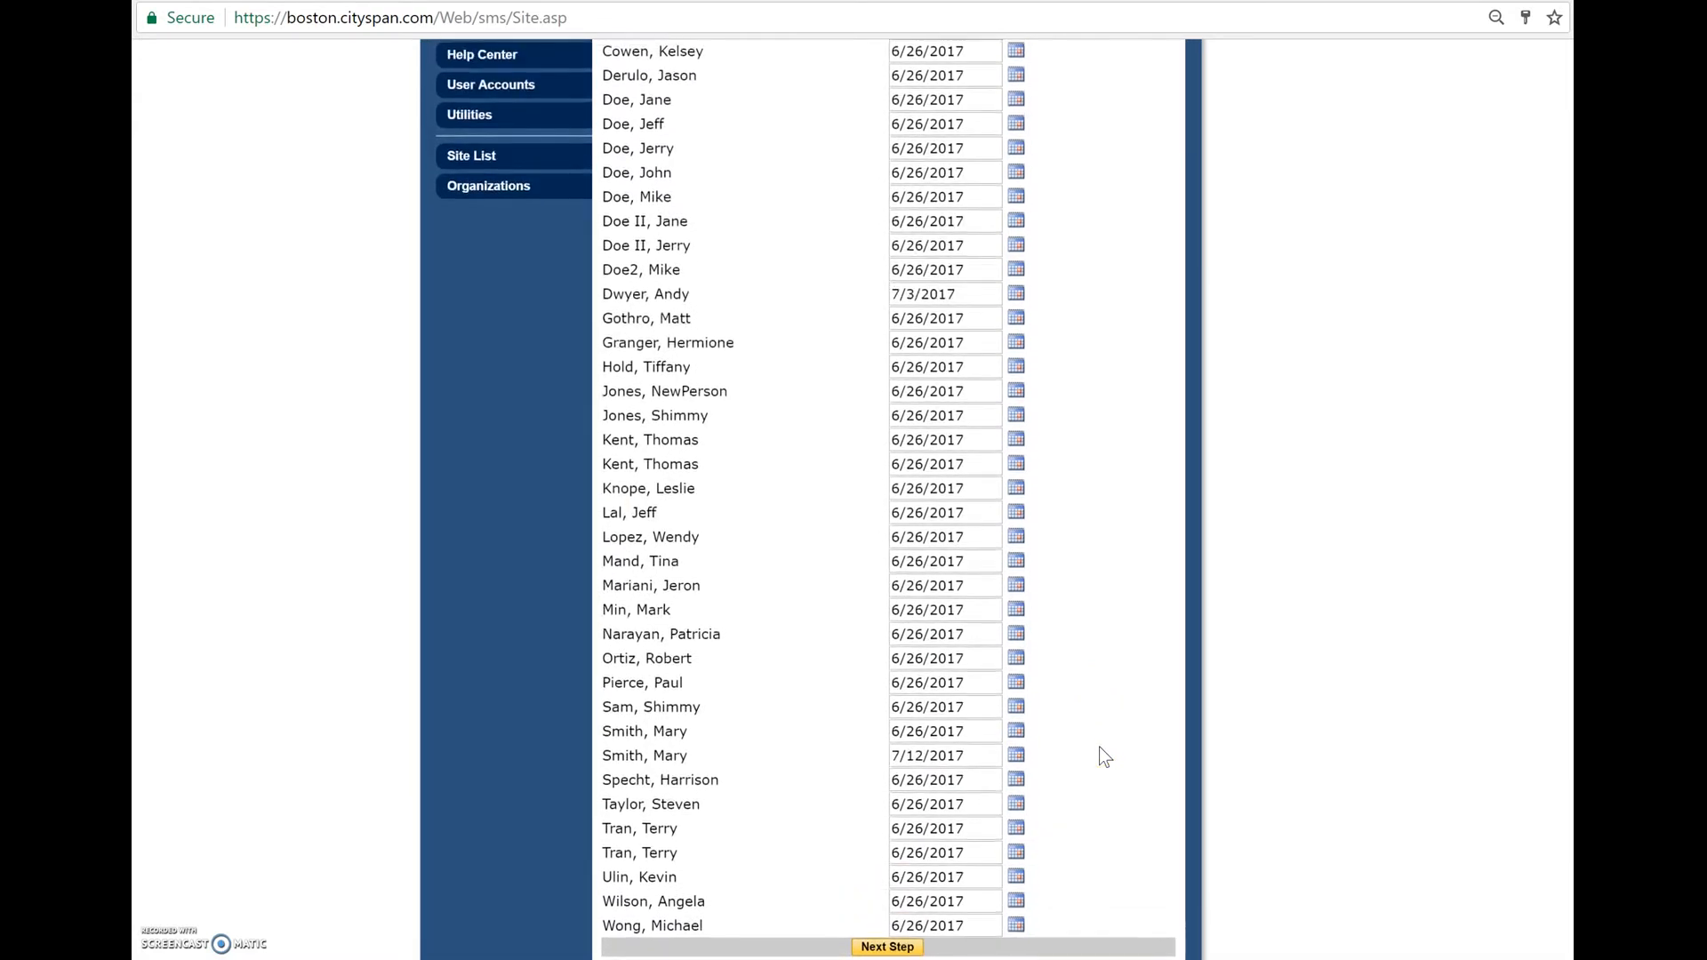
{"action": "scroll", "coordinate": [969, 121], "scroll_direction": "up", "scroll_amount": 3}
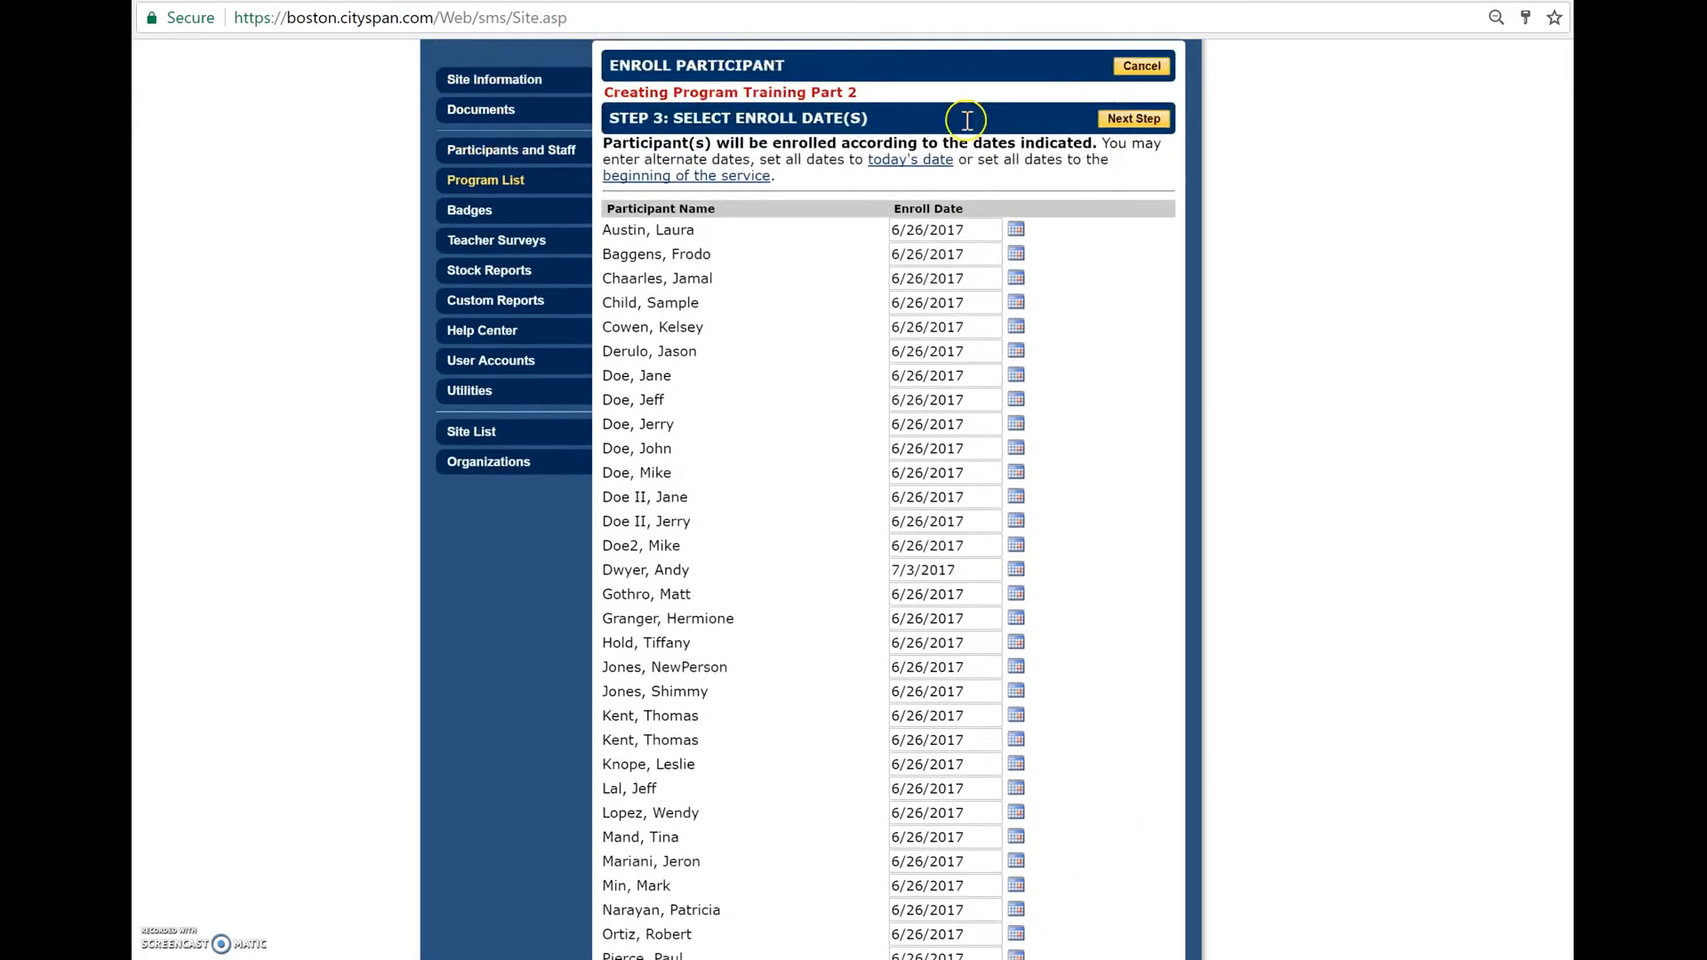
{"action": "scroll", "coordinate": [1026, 653], "scroll_direction": "down", "scroll_amount": 1}
{"action": "scroll", "coordinate": [1027, 654], "scroll_direction": "down", "scroll_amount": 2}
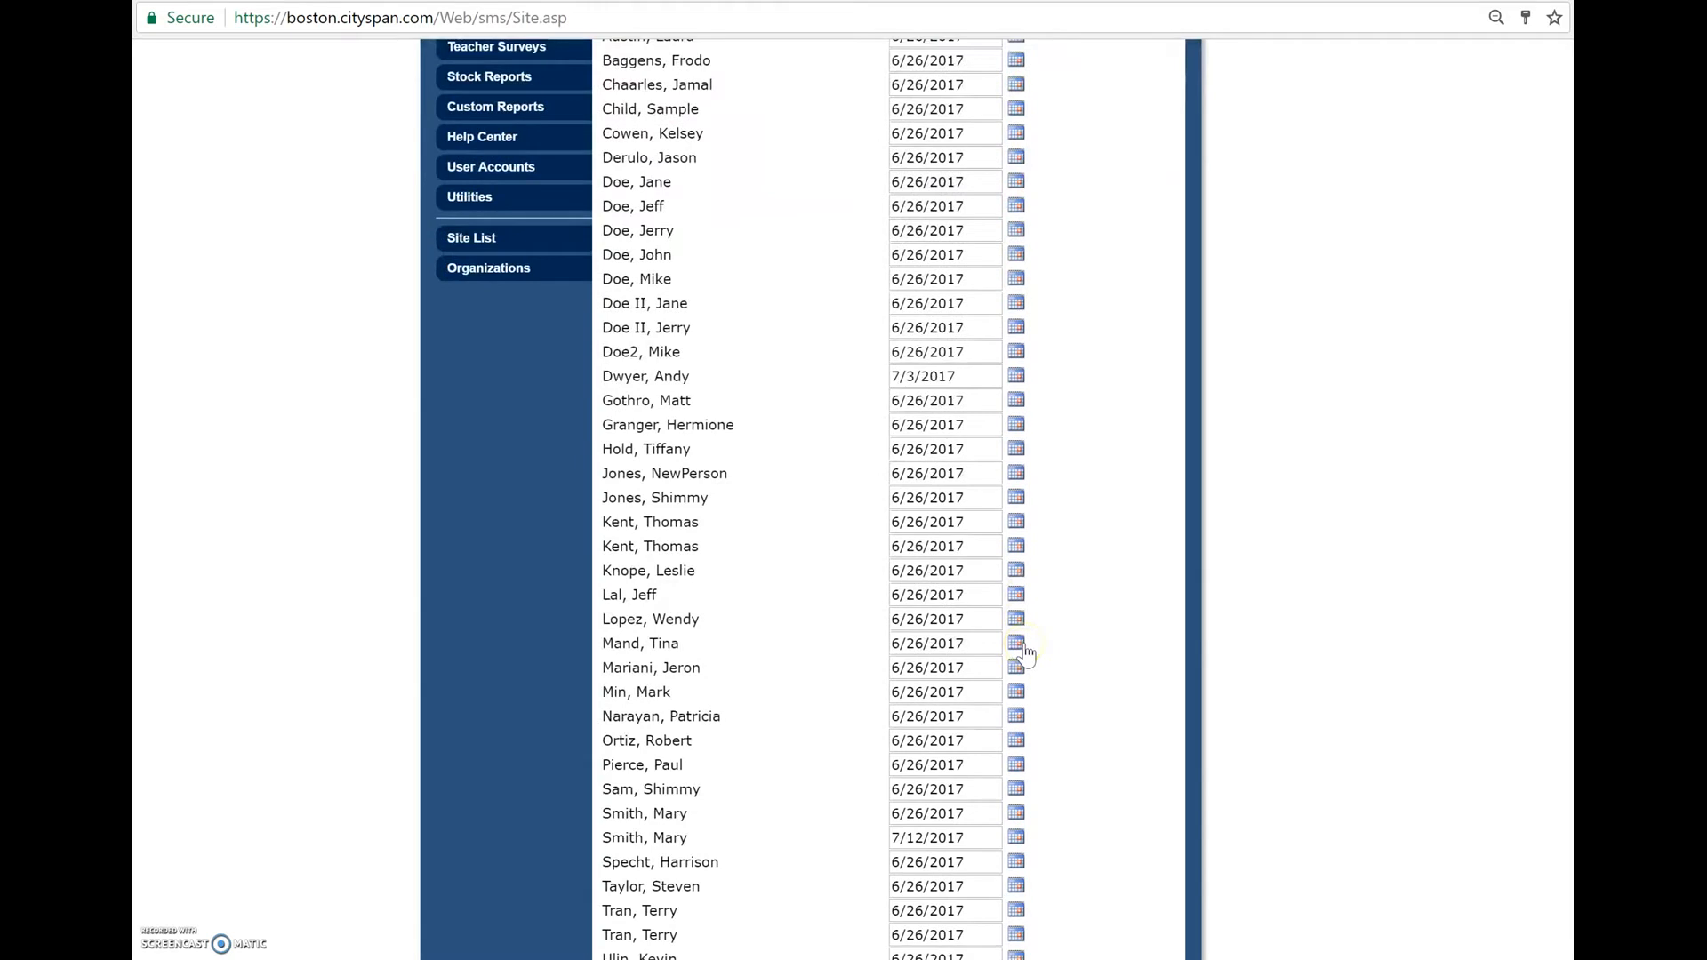
{"action": "scroll", "coordinate": [1026, 654], "scroll_direction": "down", "scroll_amount": 2}
{"action": "scroll", "coordinate": [1027, 654], "scroll_direction": "up", "scroll_amount": 5}
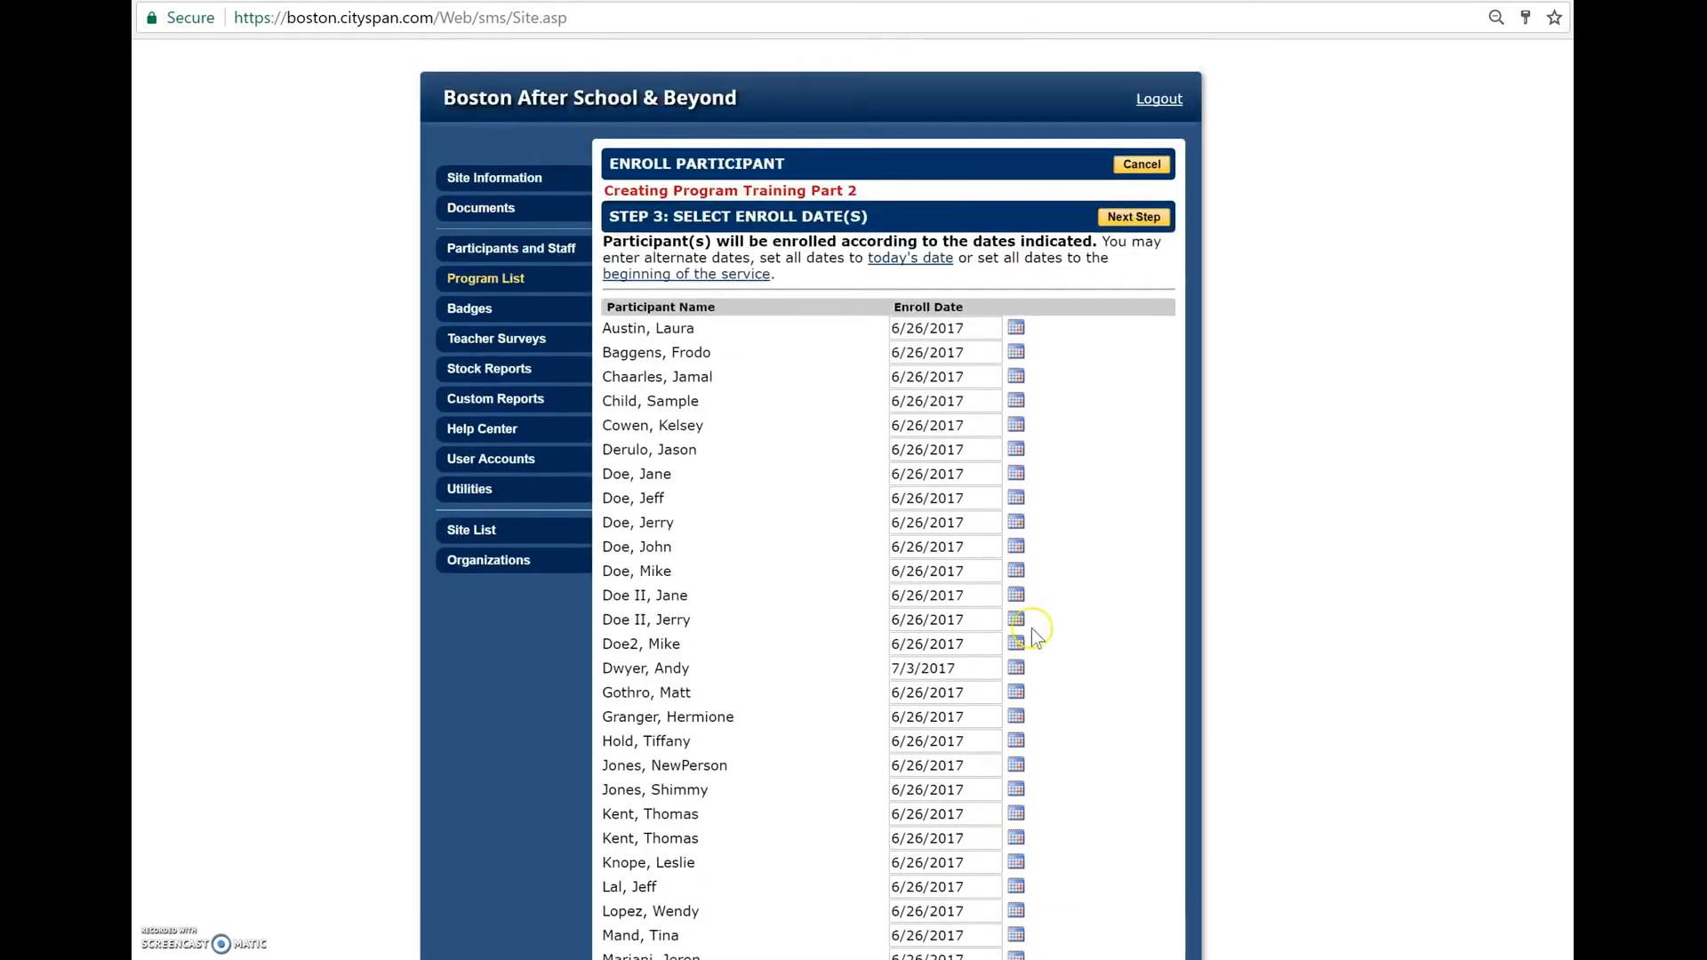
{"action": "left_click", "coordinate": [1127, 221]}
{"action": "left_click", "coordinate": [1128, 220]}
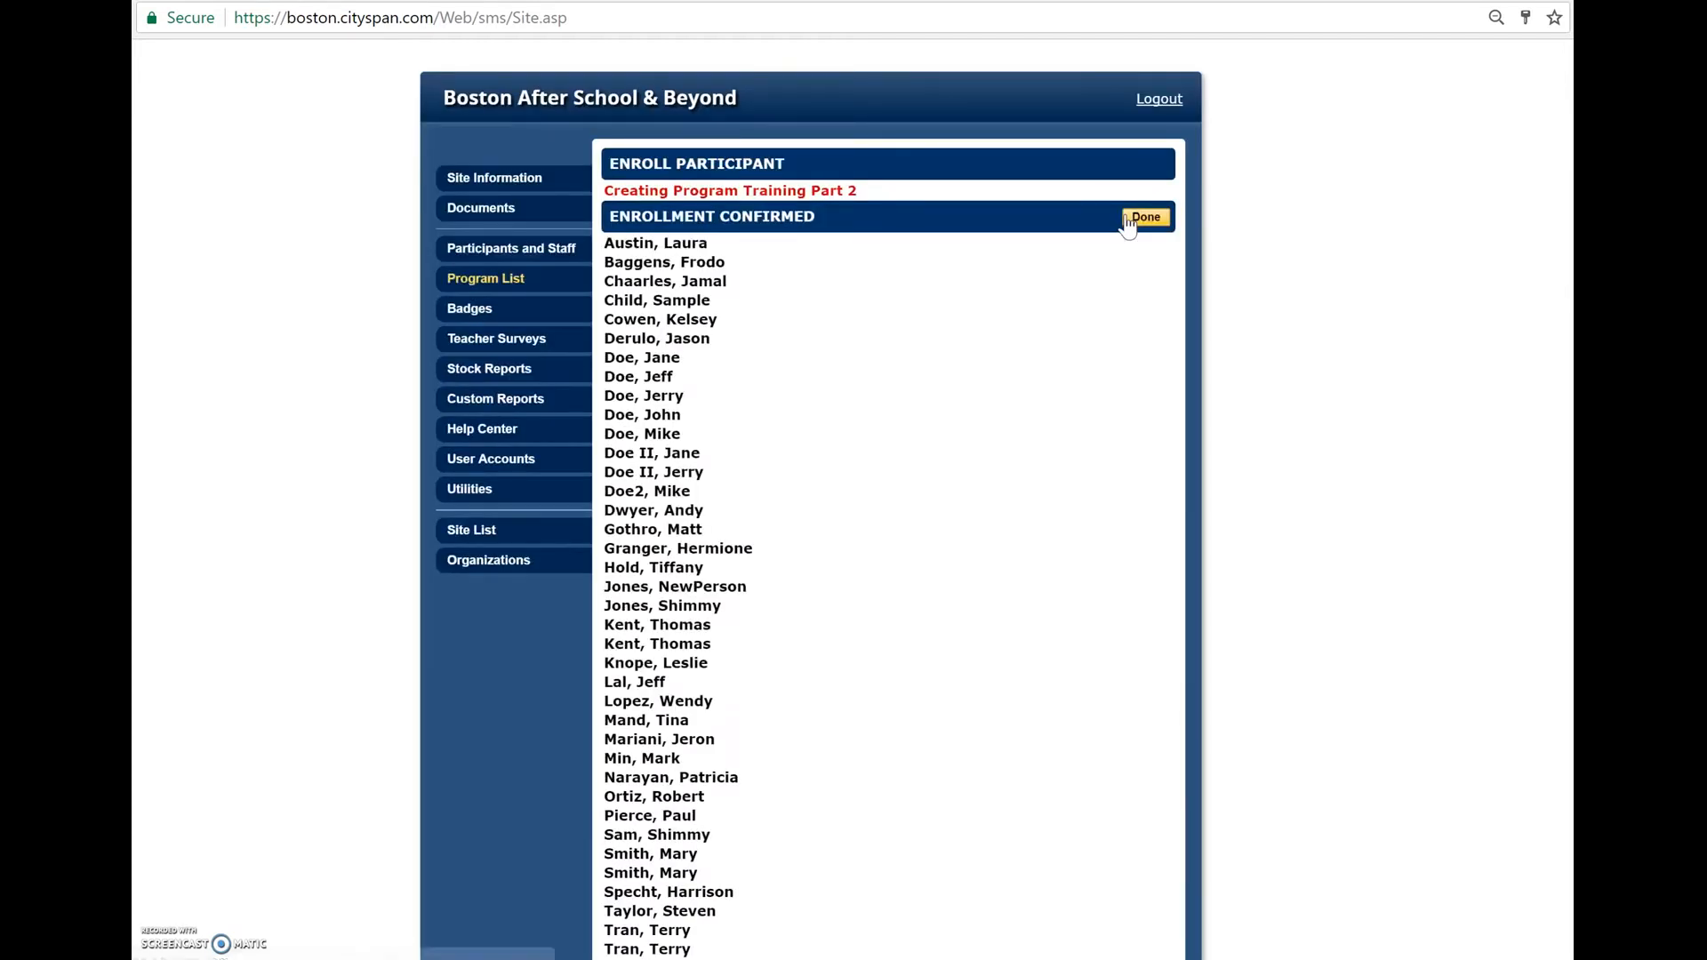
- Look through the participants listed in the enrollment confirmation and finish the enrollment
{"action": "scroll", "coordinate": [919, 727], "scroll_direction": "down", "scroll_amount": 3}
{"action": "scroll", "coordinate": [920, 727], "scroll_direction": "up", "scroll_amount": 3}
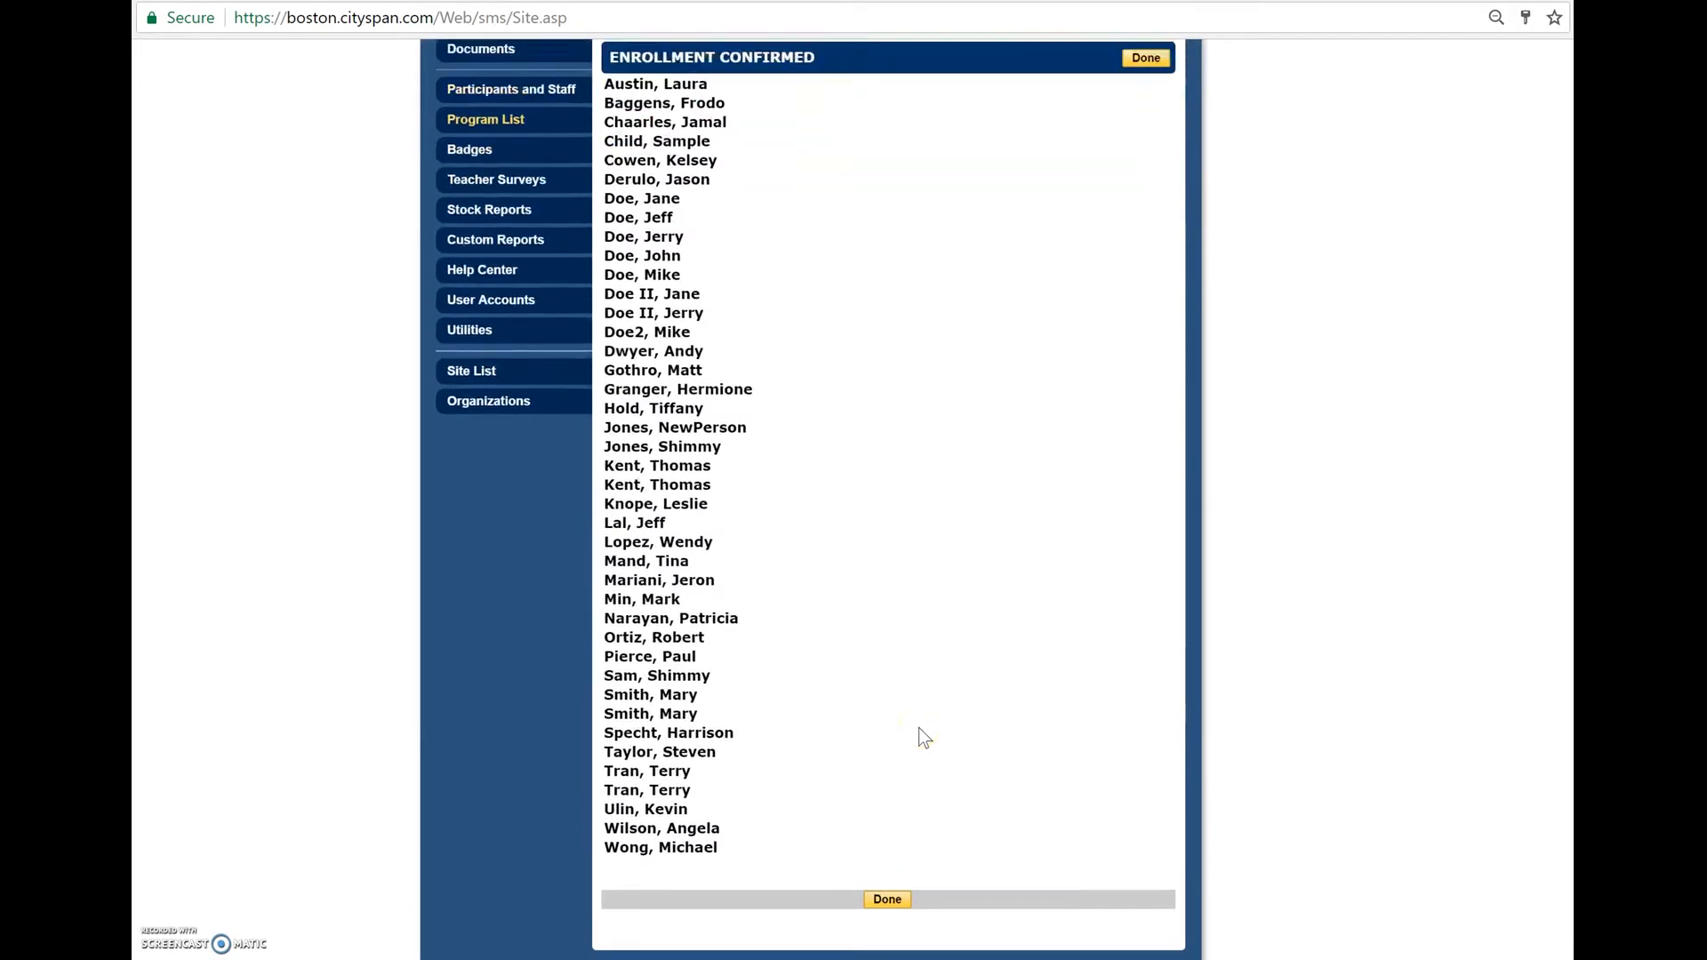
{"action": "scroll", "coordinate": [919, 727], "scroll_direction": "down", "scroll_amount": 2}
{"action": "scroll", "coordinate": [919, 727], "scroll_direction": "up", "scroll_amount": 2}
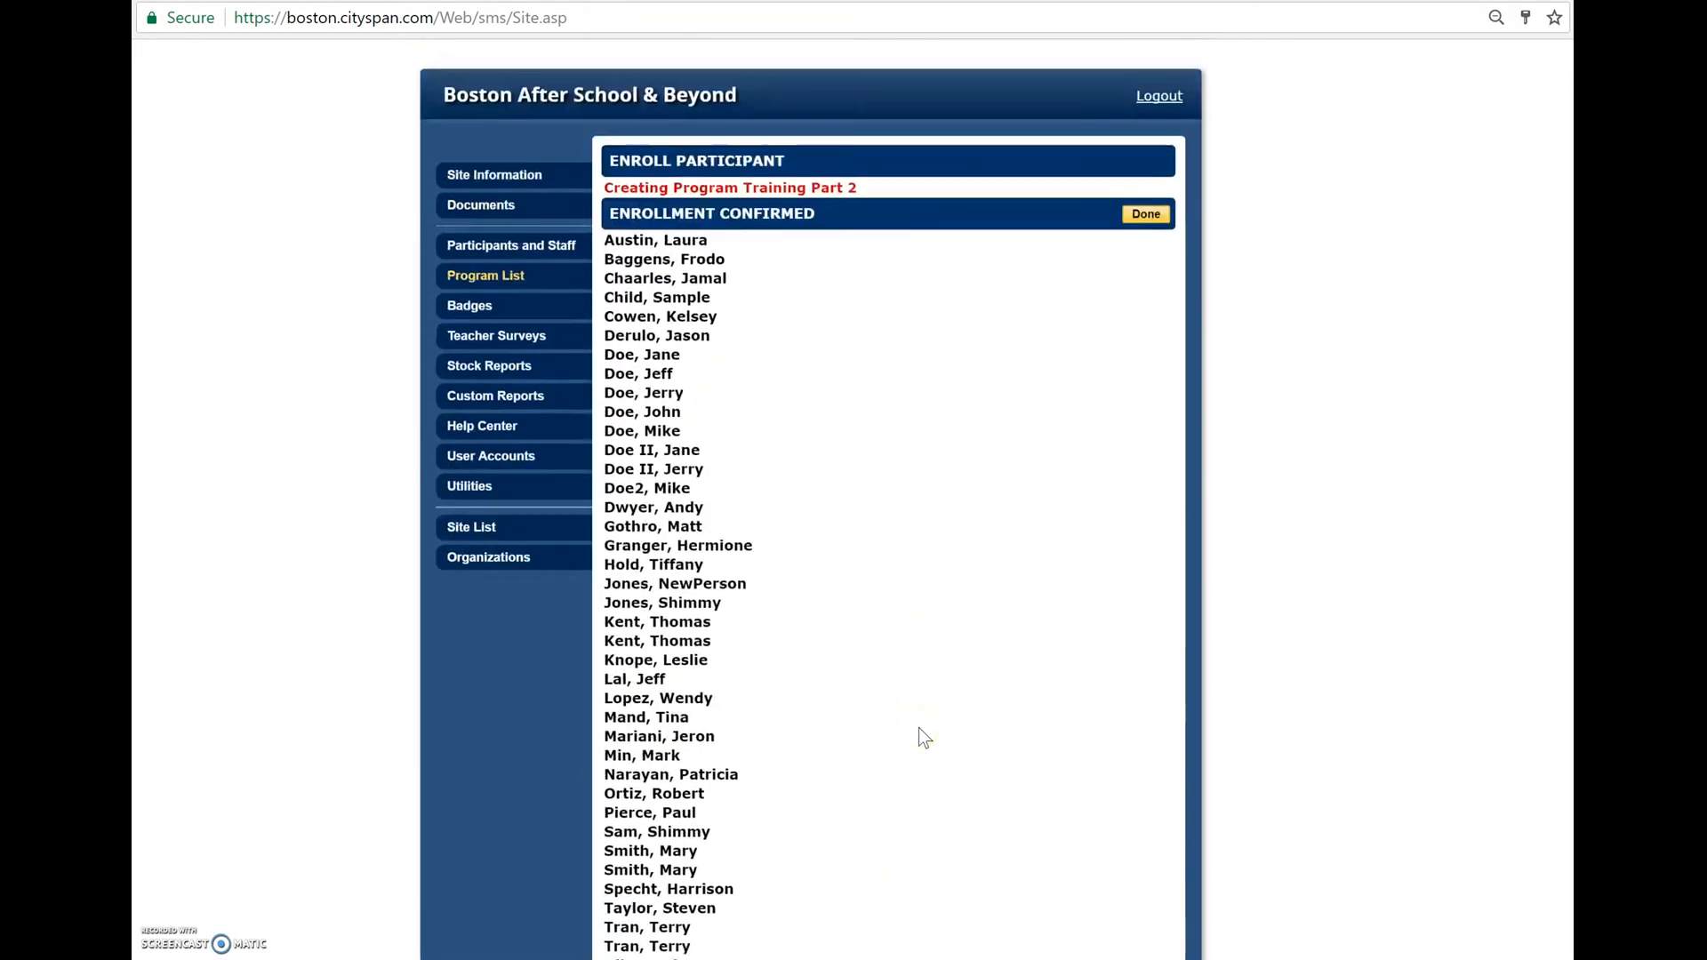
{"action": "left_click", "coordinate": [1146, 227]}
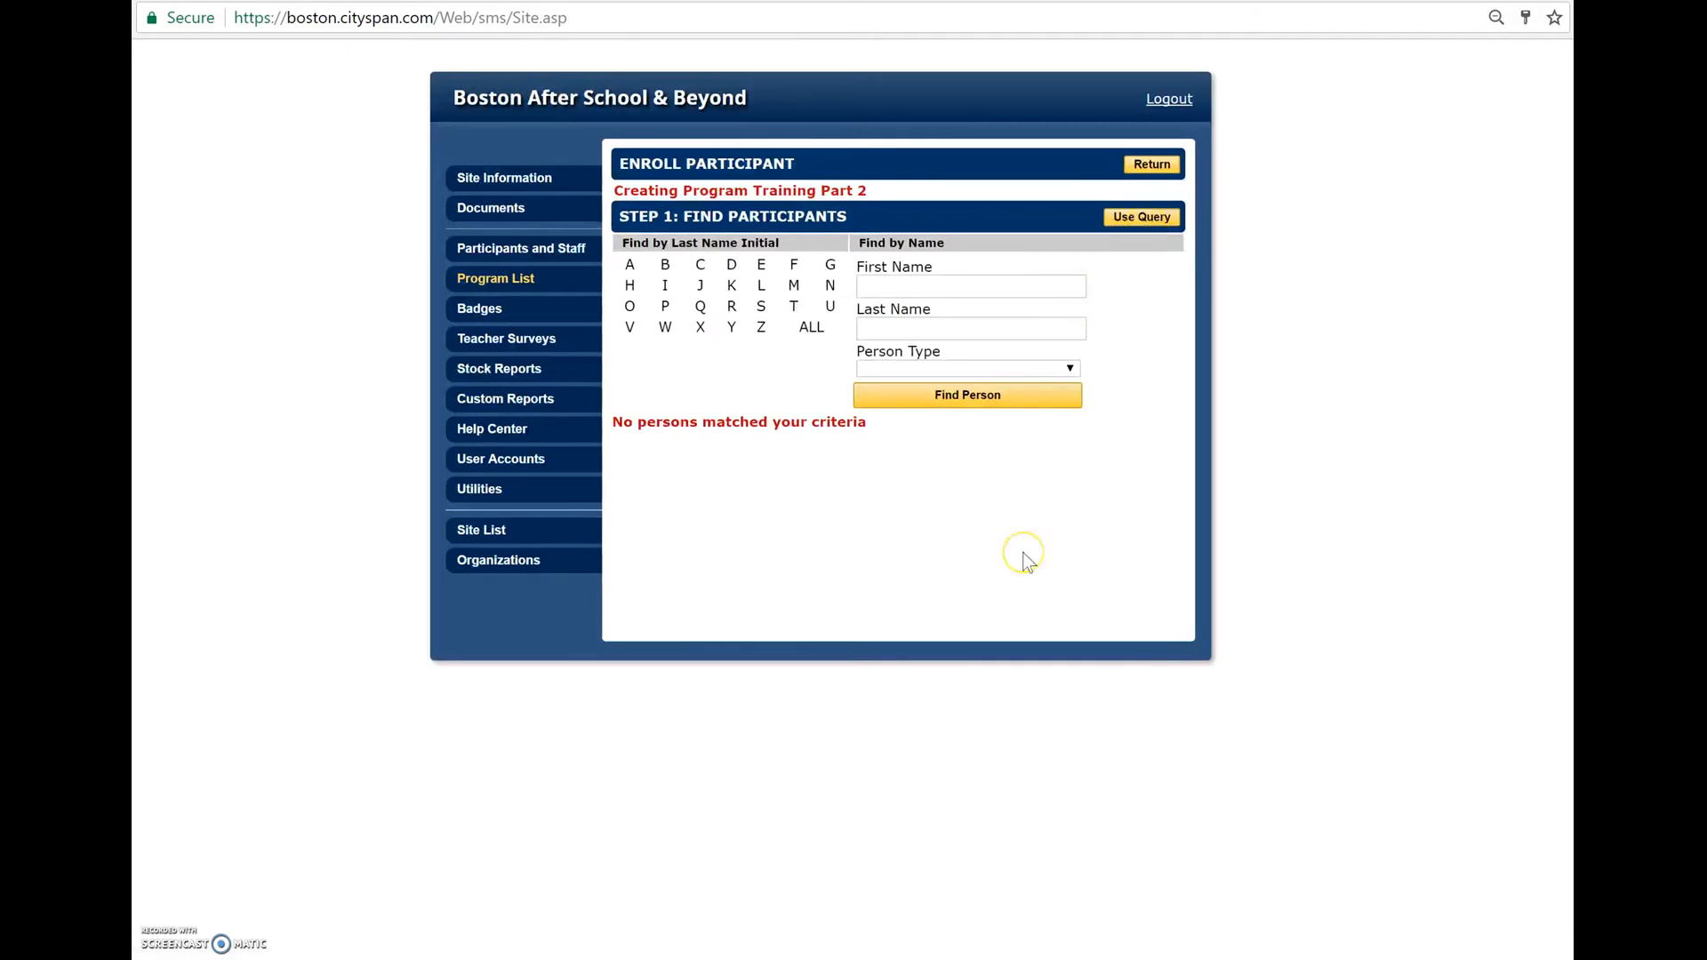
- Open the enrollment list of the Creating Program Training Part 2 program and review the participants' statuses and start dates
{"action": "left_click", "coordinate": [526, 279]}
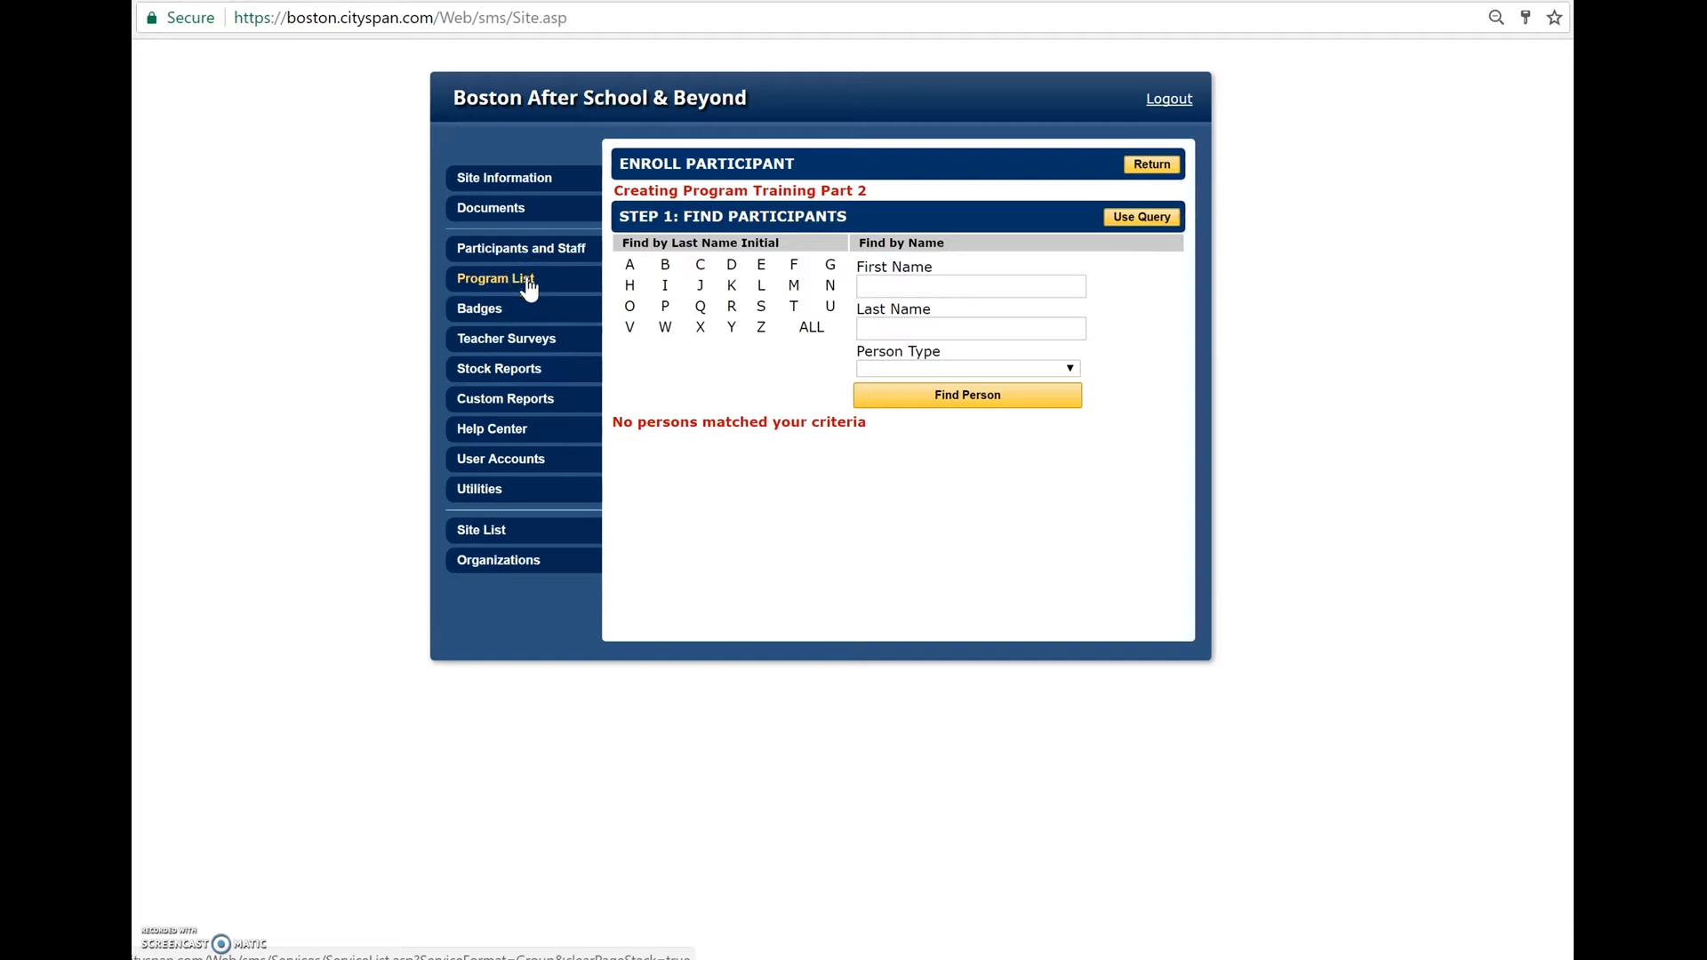
{"action": "left_click", "coordinate": [870, 292]}
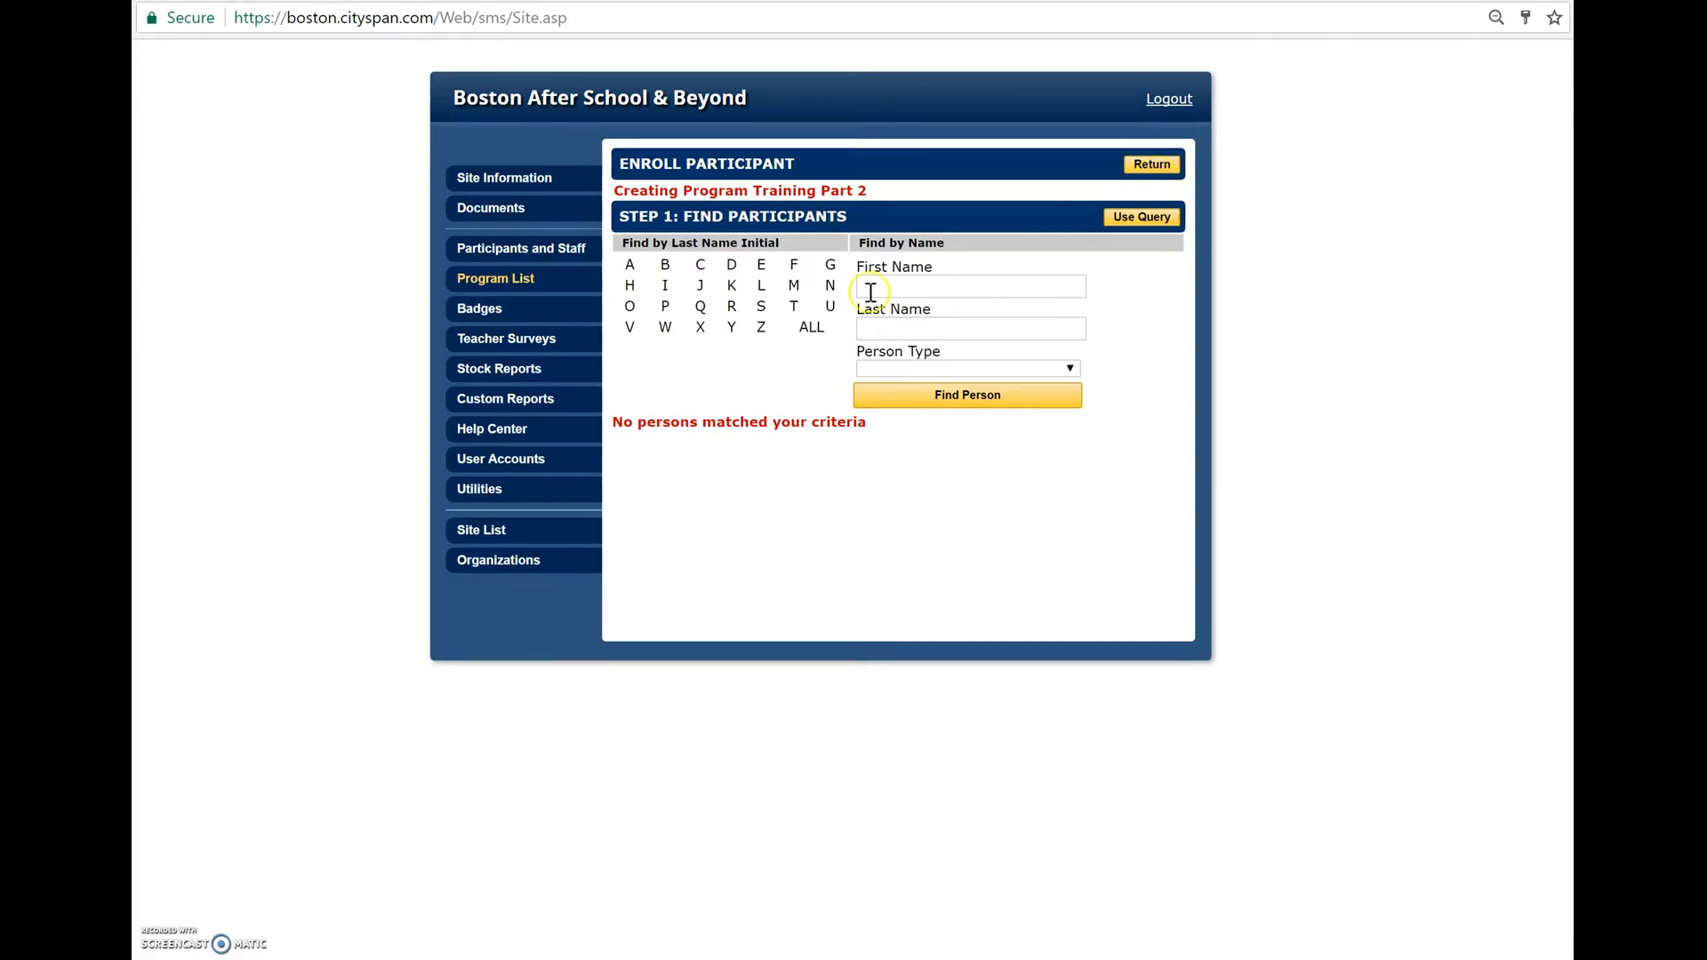
{"action": "left_click", "coordinate": [490, 286]}
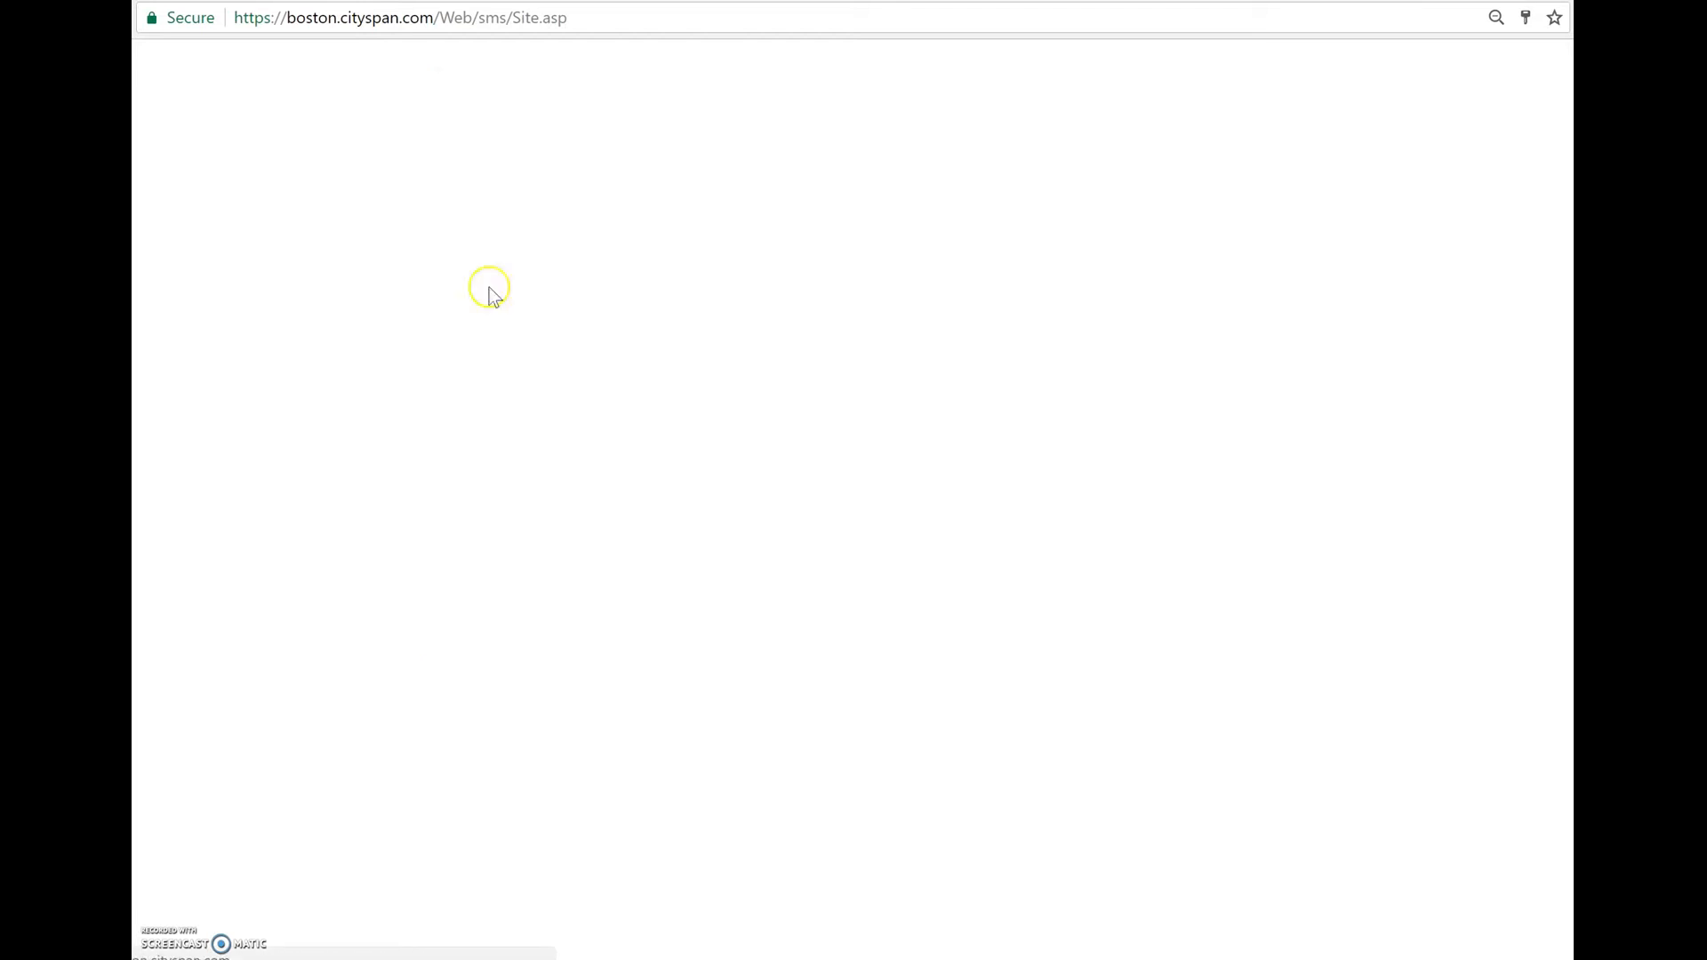
{"action": "scroll", "coordinate": [711, 498], "scroll_direction": "down", "scroll_amount": 1}
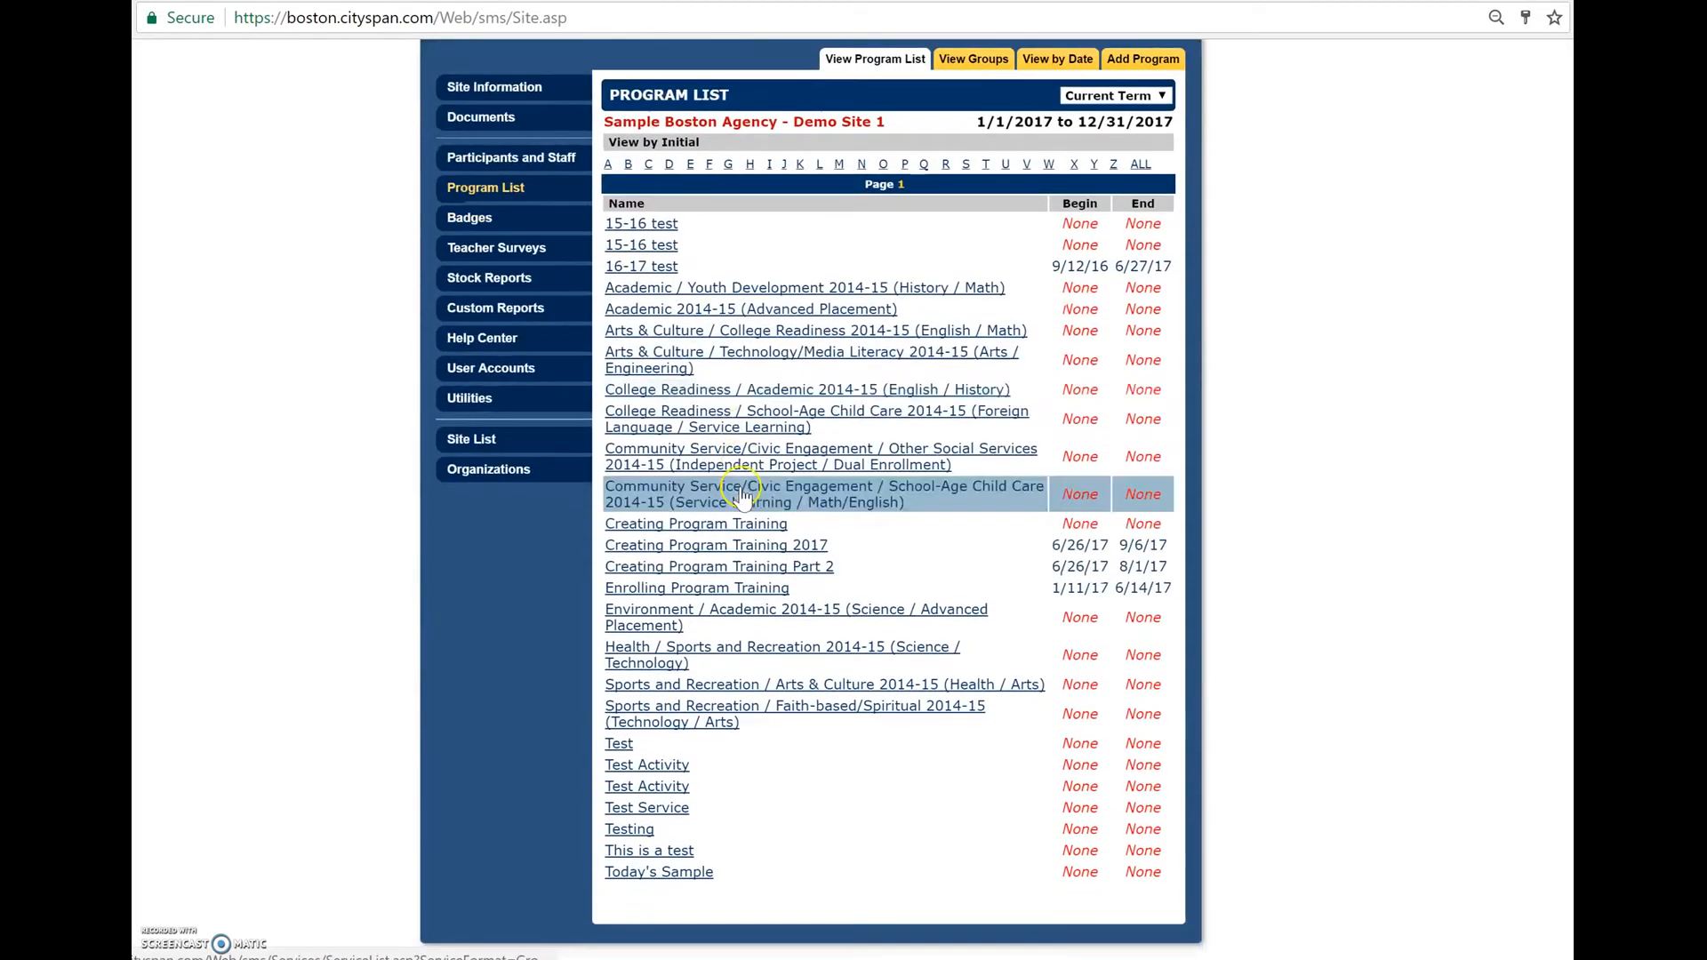
{"action": "left_click", "coordinate": [819, 567]}
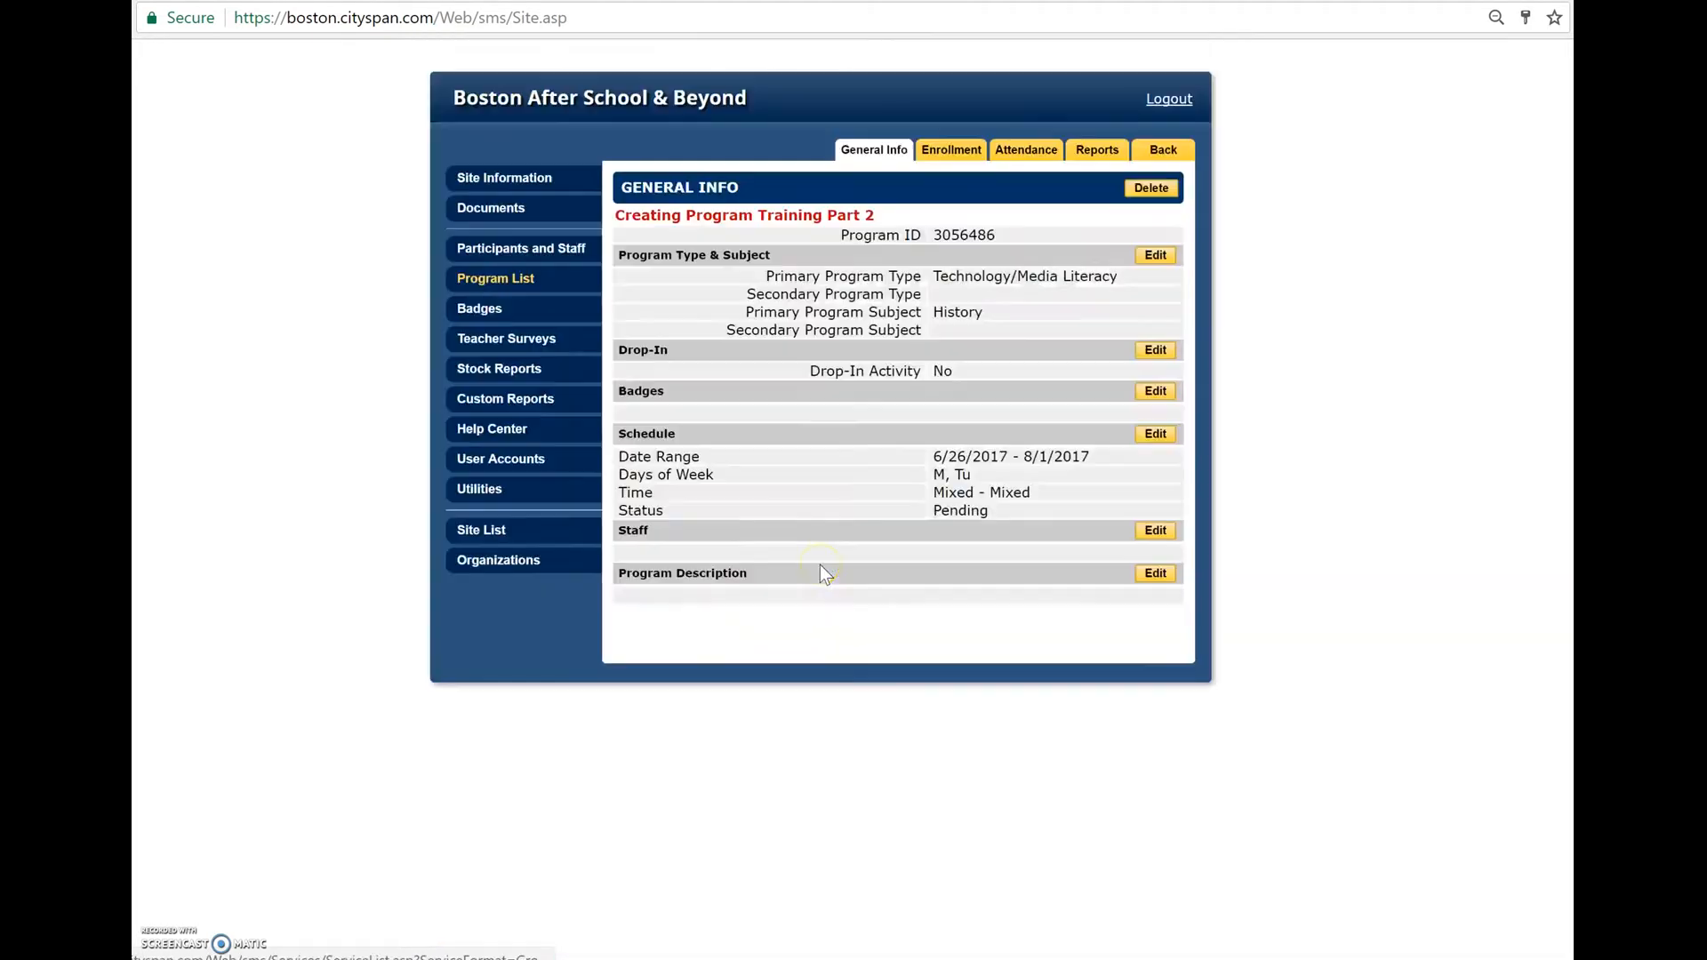
{"action": "left_click", "coordinate": [957, 160]}
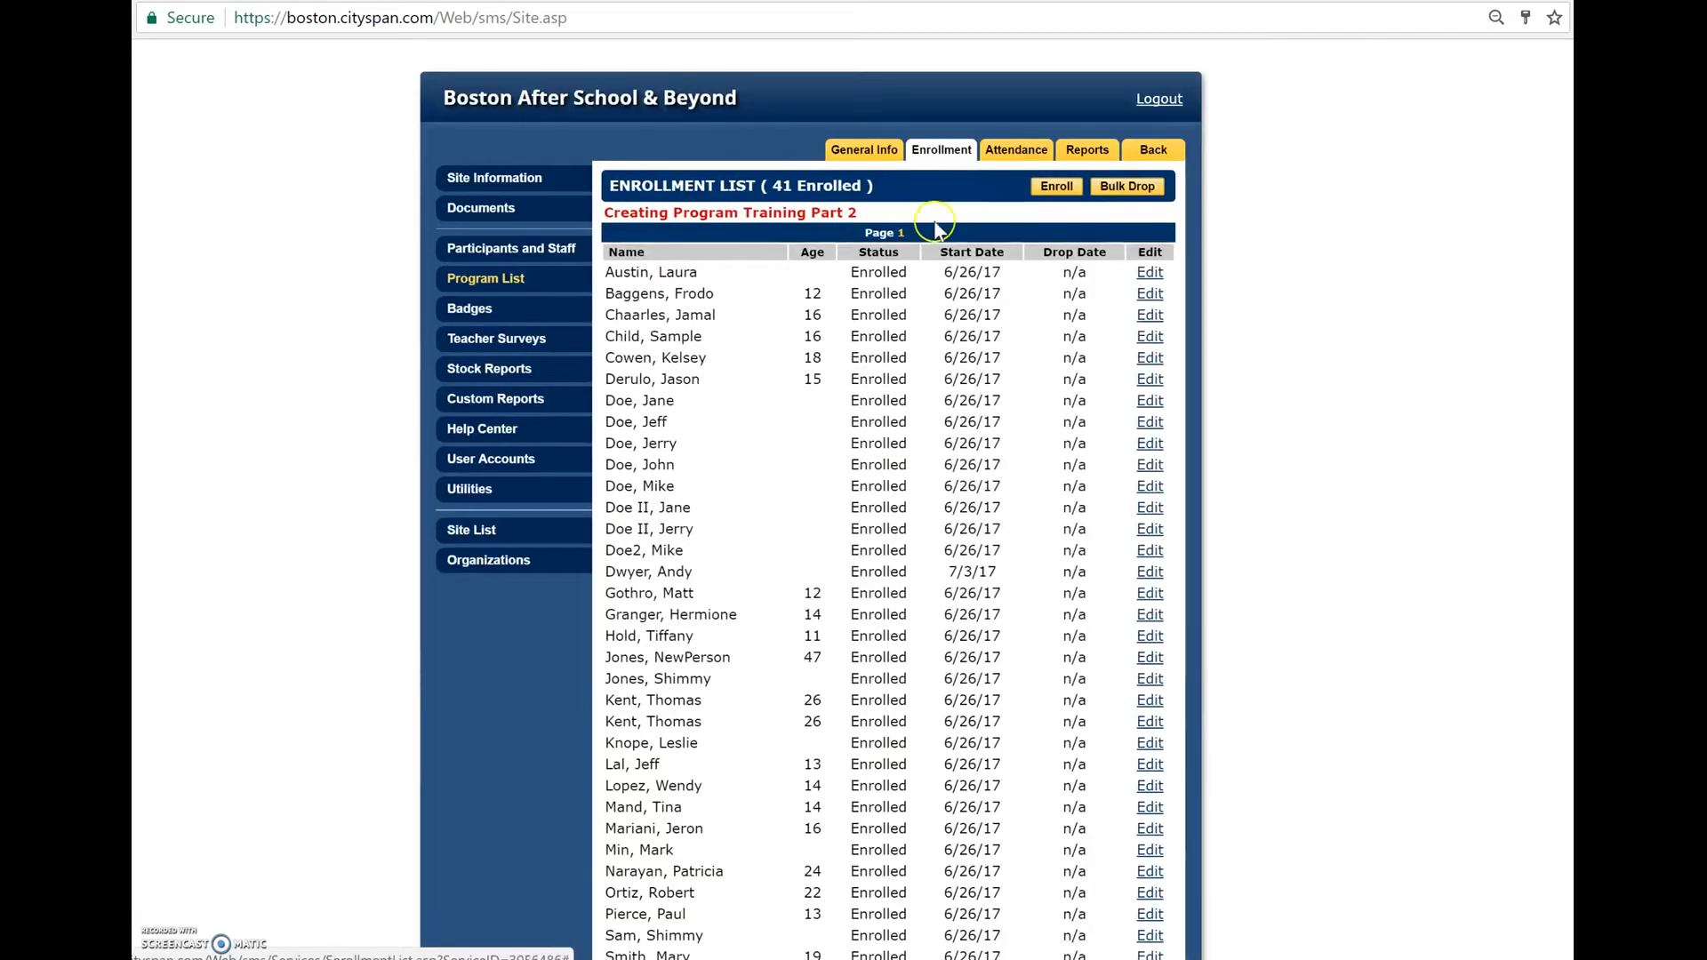
{"action": "scroll", "coordinate": [917, 574], "scroll_direction": "down", "scroll_amount": 3}
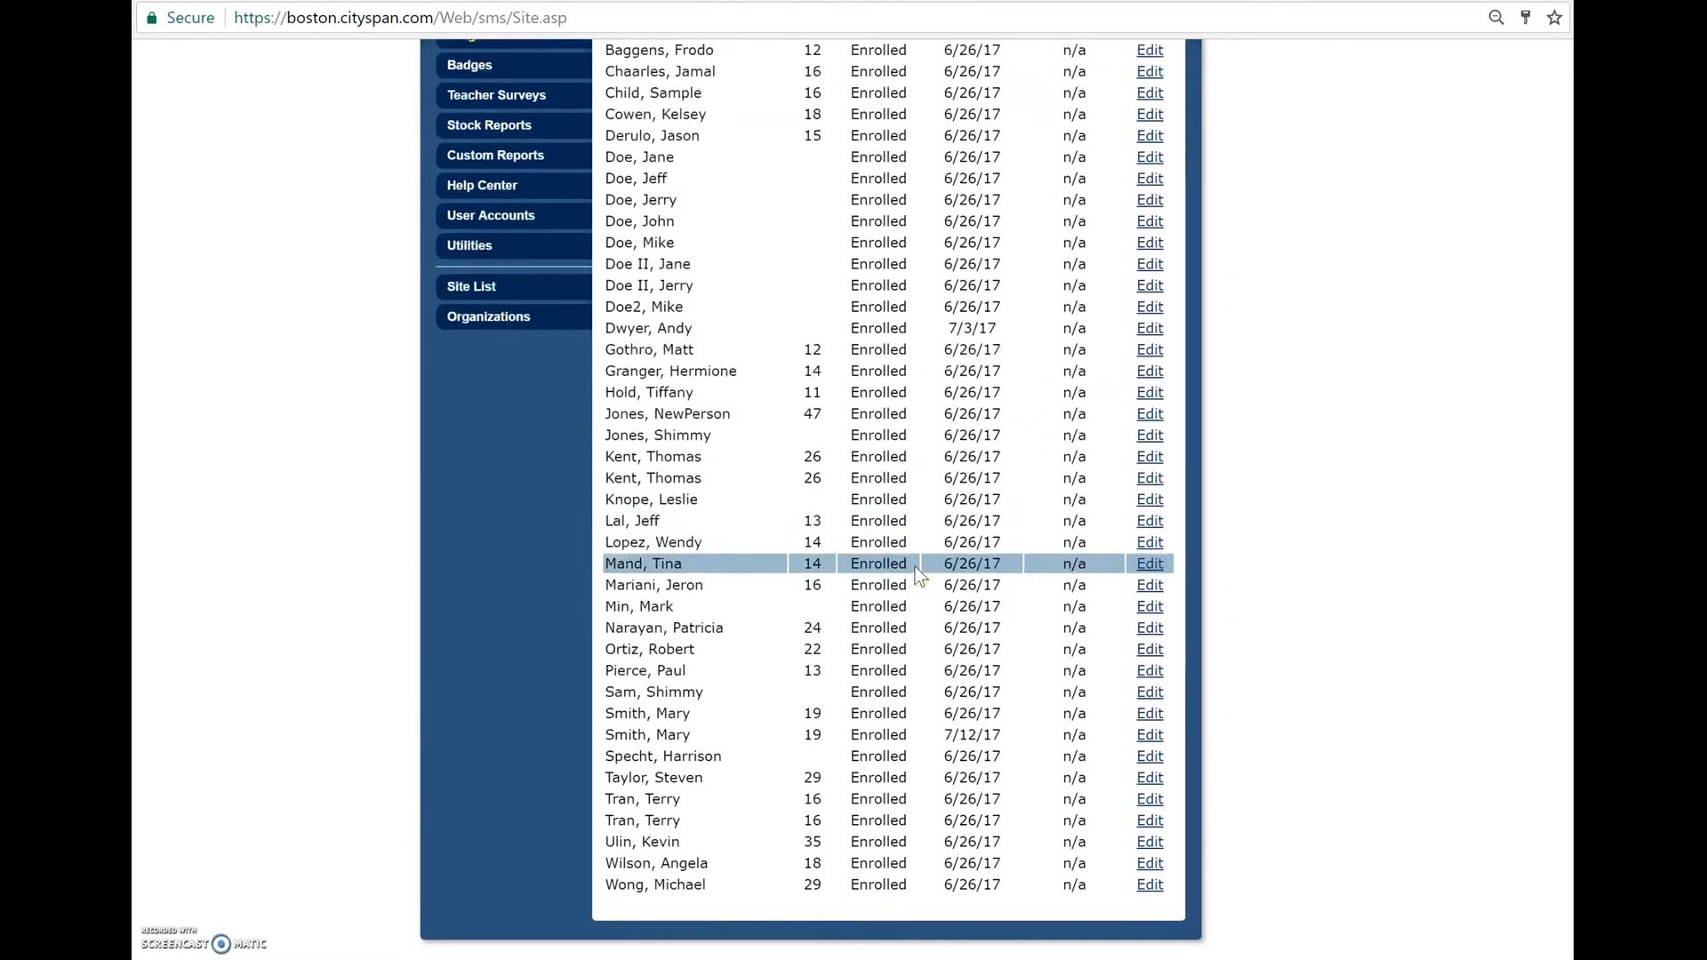
{"action": "scroll", "coordinate": [915, 568], "scroll_direction": "up", "scroll_amount": 3}
{"action": "scroll", "coordinate": [914, 567], "scroll_direction": "down", "scroll_amount": 2}
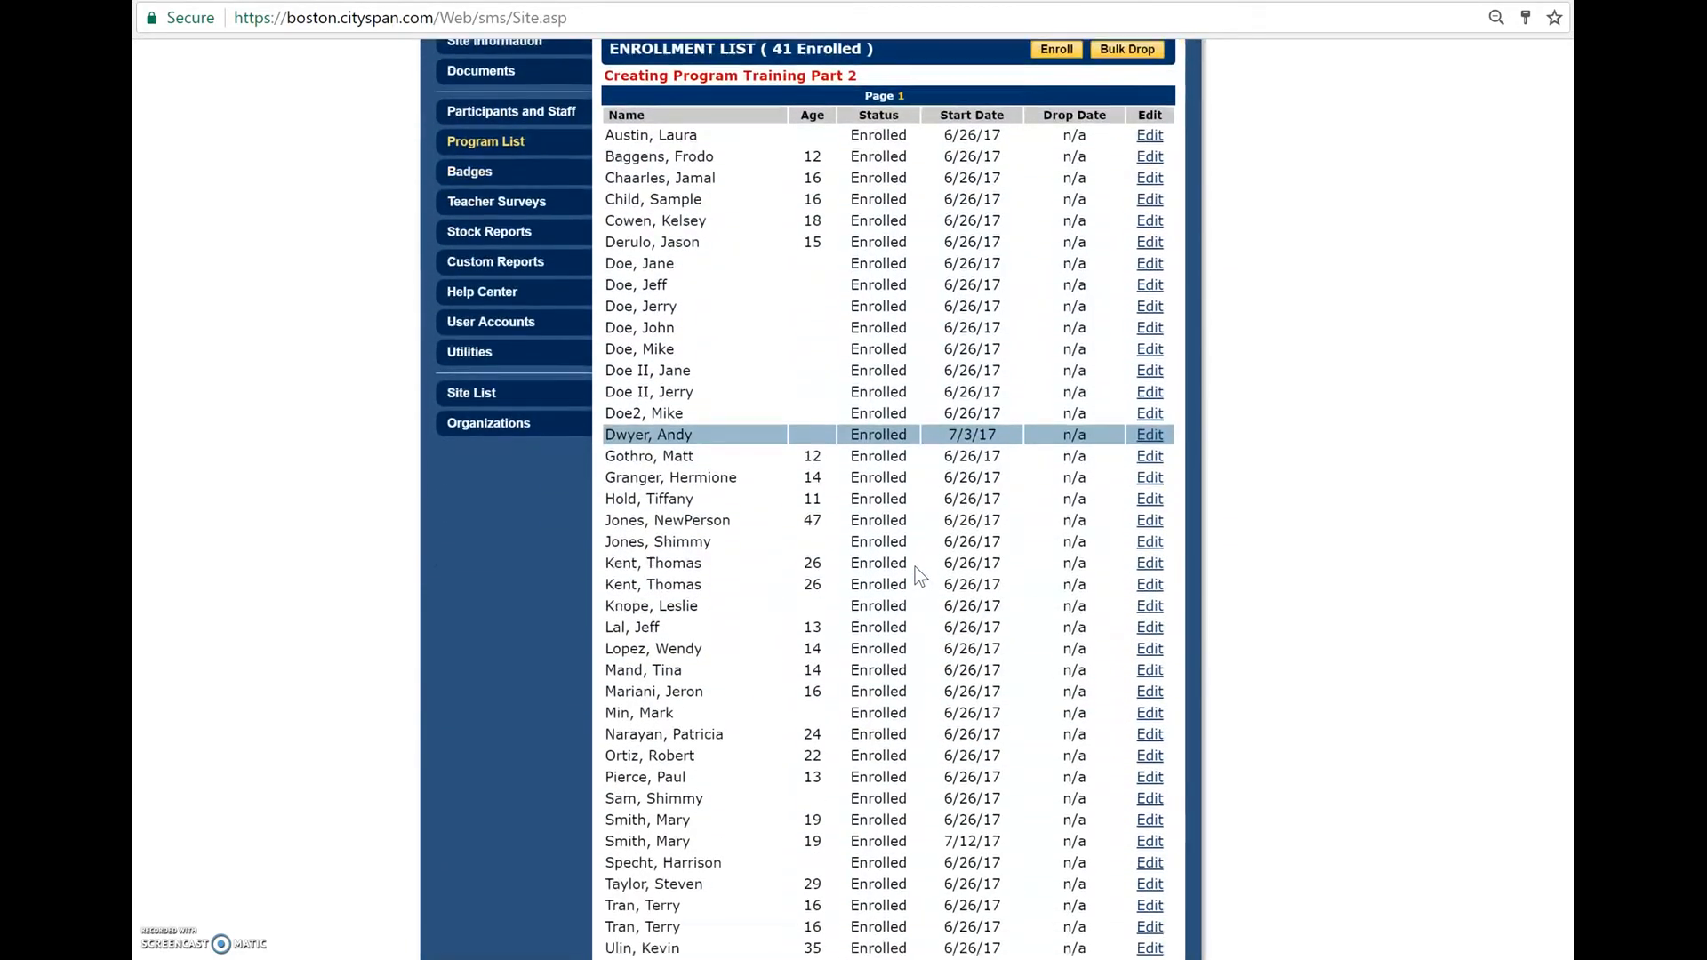
{"action": "scroll", "coordinate": [915, 567], "scroll_direction": "up", "scroll_amount": 3}
- View the participant search for enrolling more people, return to the enrollment list and look through it again
{"action": "left_click", "coordinate": [1042, 182]}
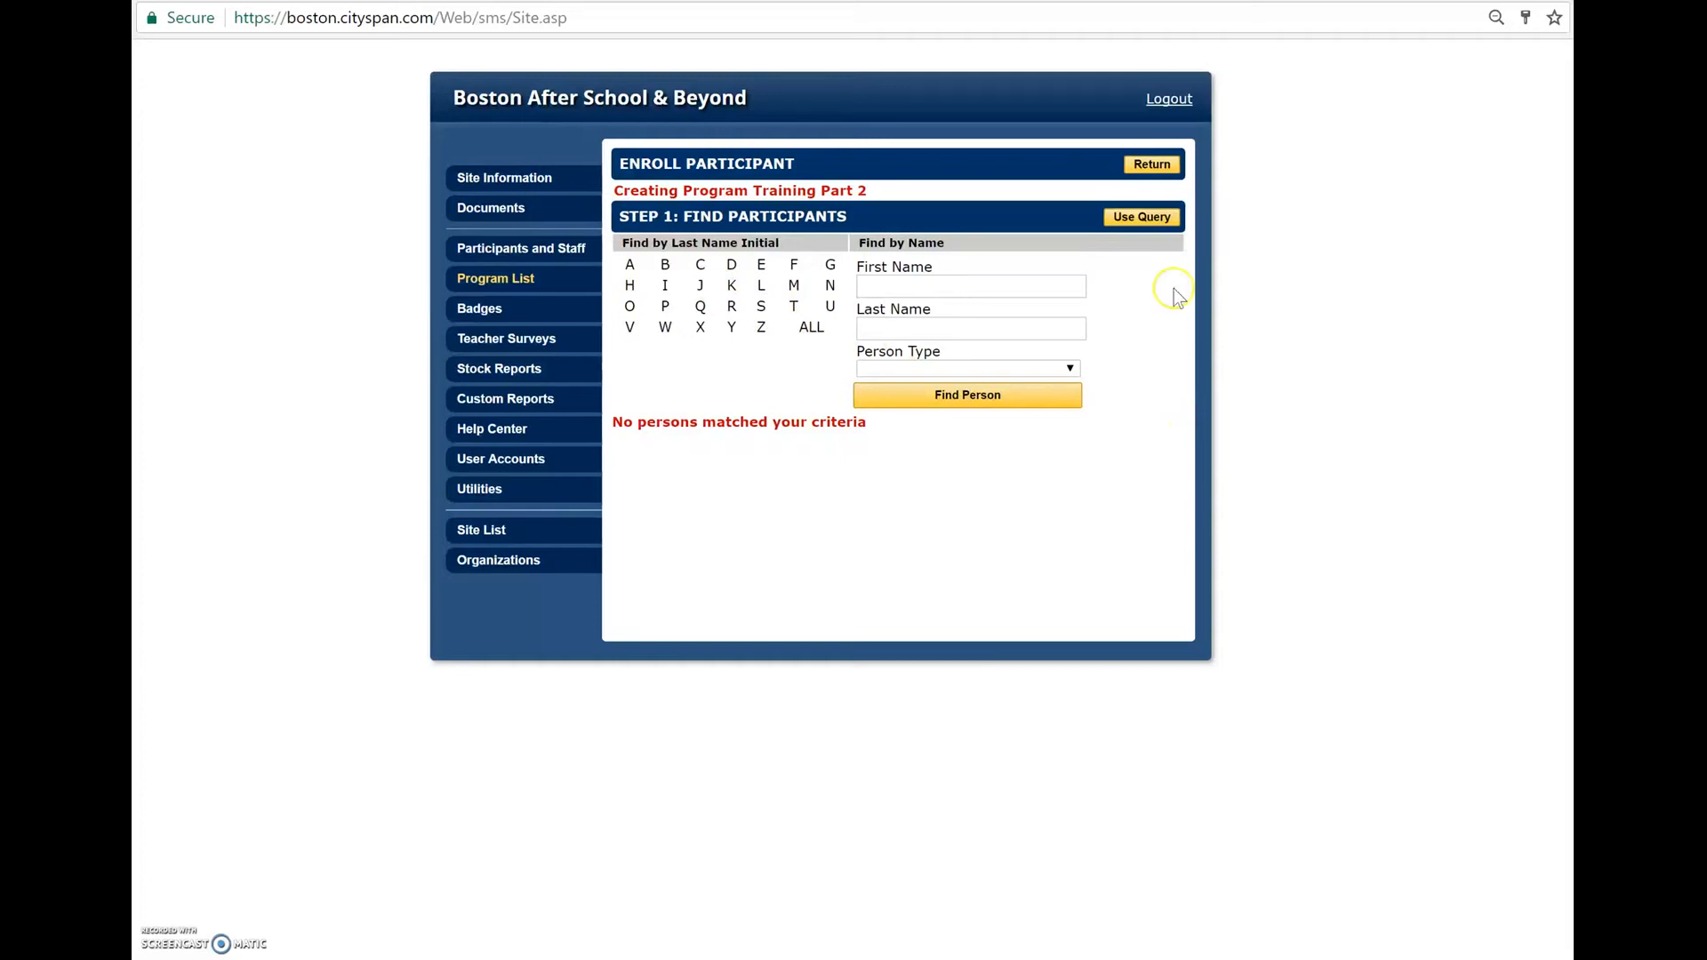
{"action": "left_click", "coordinate": [1170, 171]}
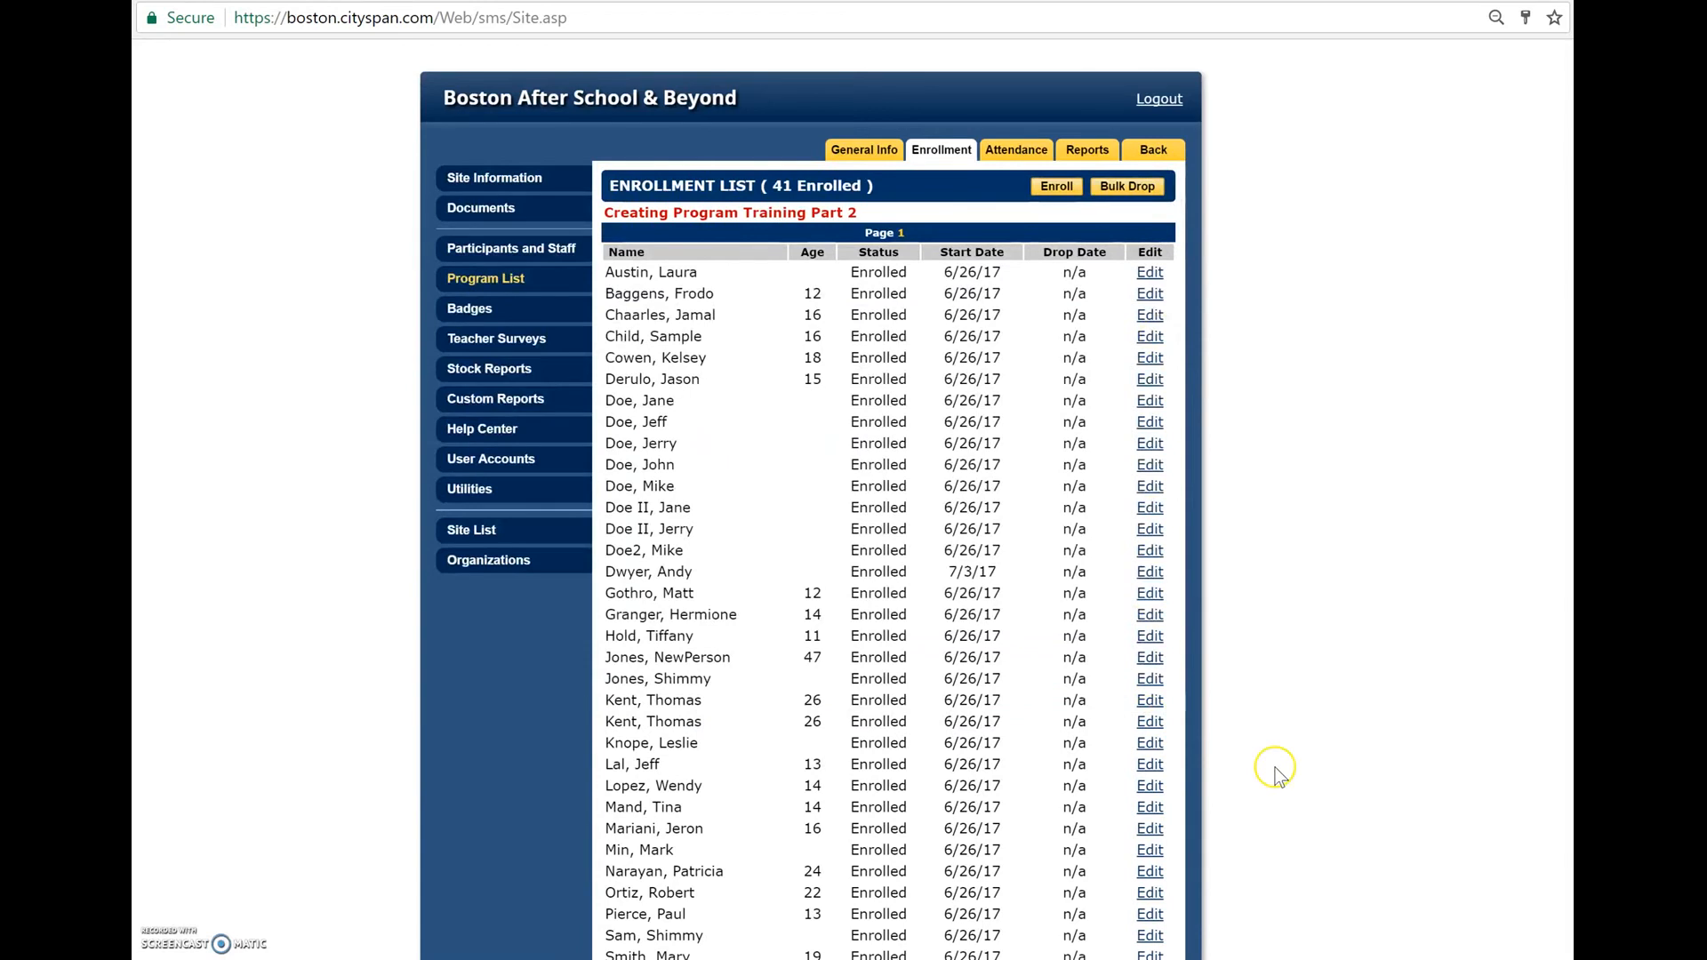
{"action": "scroll", "coordinate": [1274, 764], "scroll_direction": "down", "scroll_amount": 3}
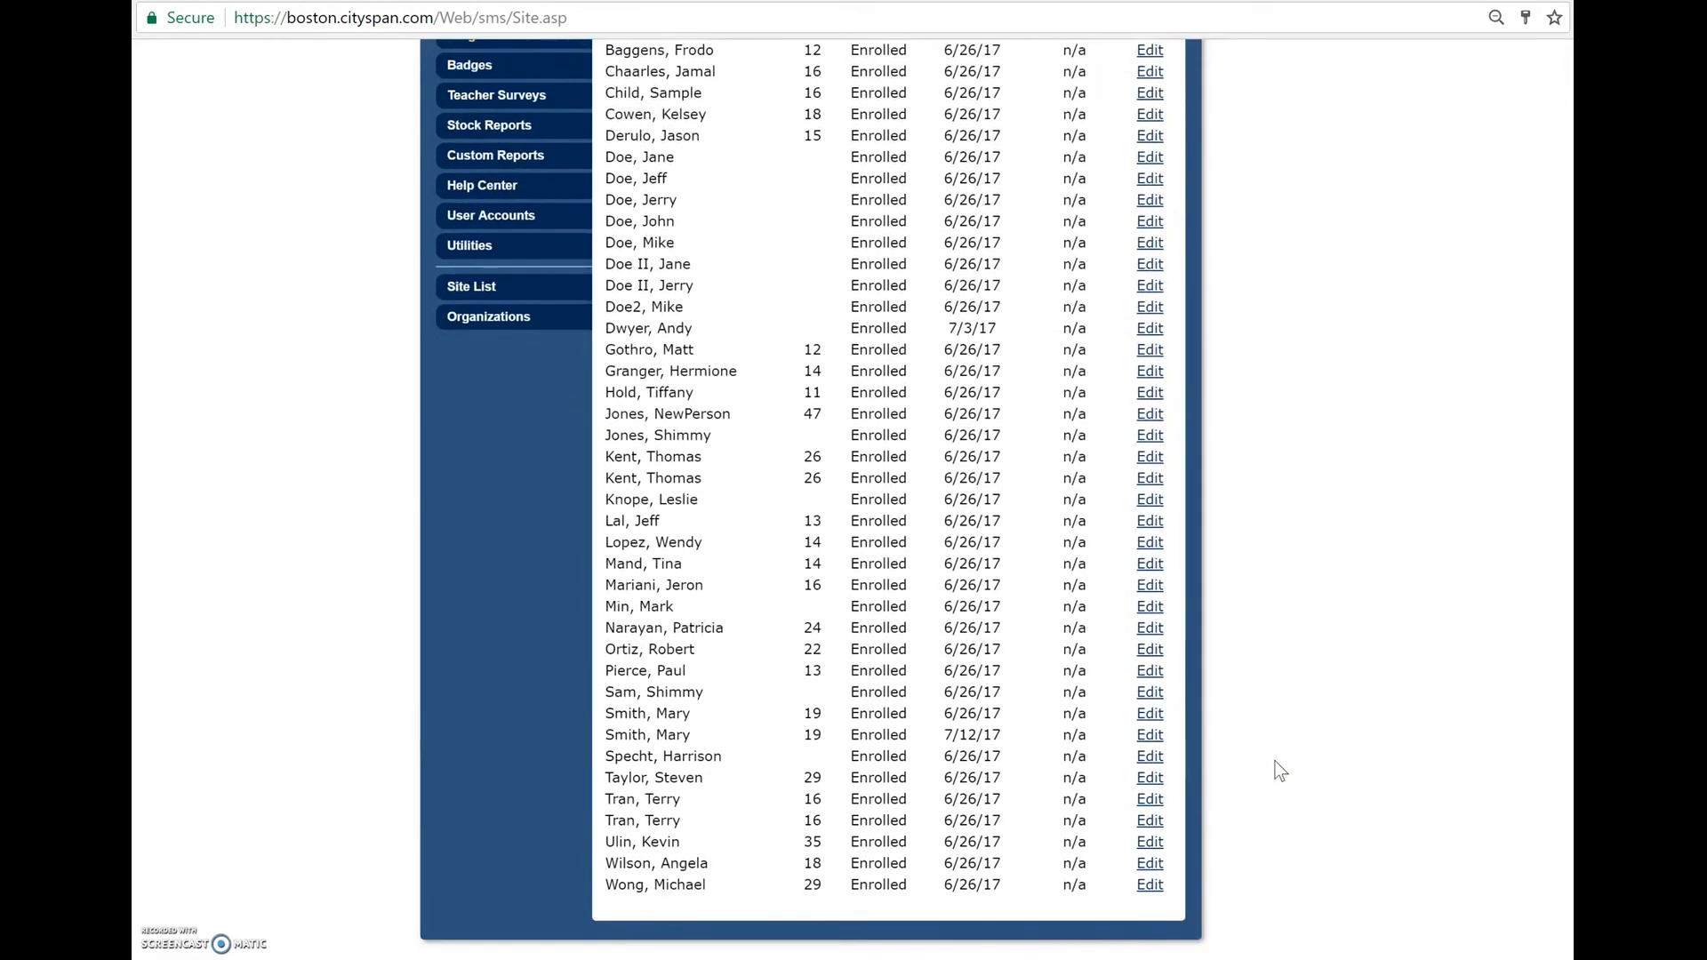
{"action": "scroll", "coordinate": [1278, 770], "scroll_direction": "up", "scroll_amount": 3}
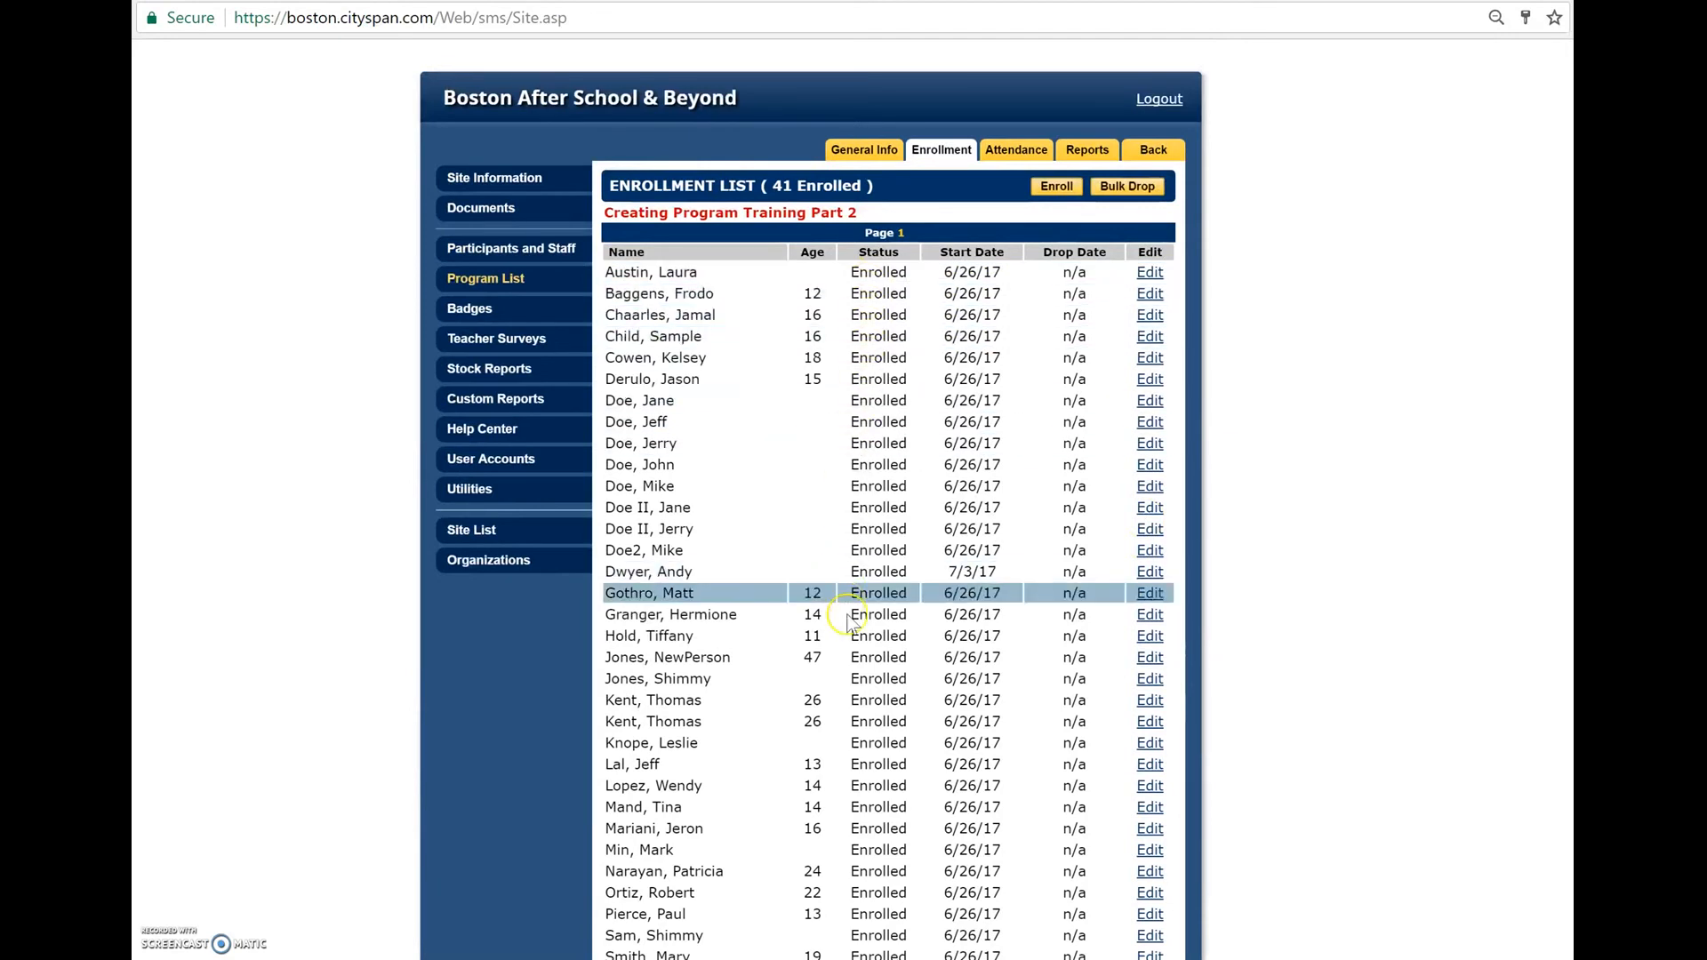
{"action": "scroll", "coordinate": [851, 617], "scroll_direction": "down", "scroll_amount": 3}
{"action": "scroll", "coordinate": [886, 558], "scroll_direction": "up", "scroll_amount": 3}
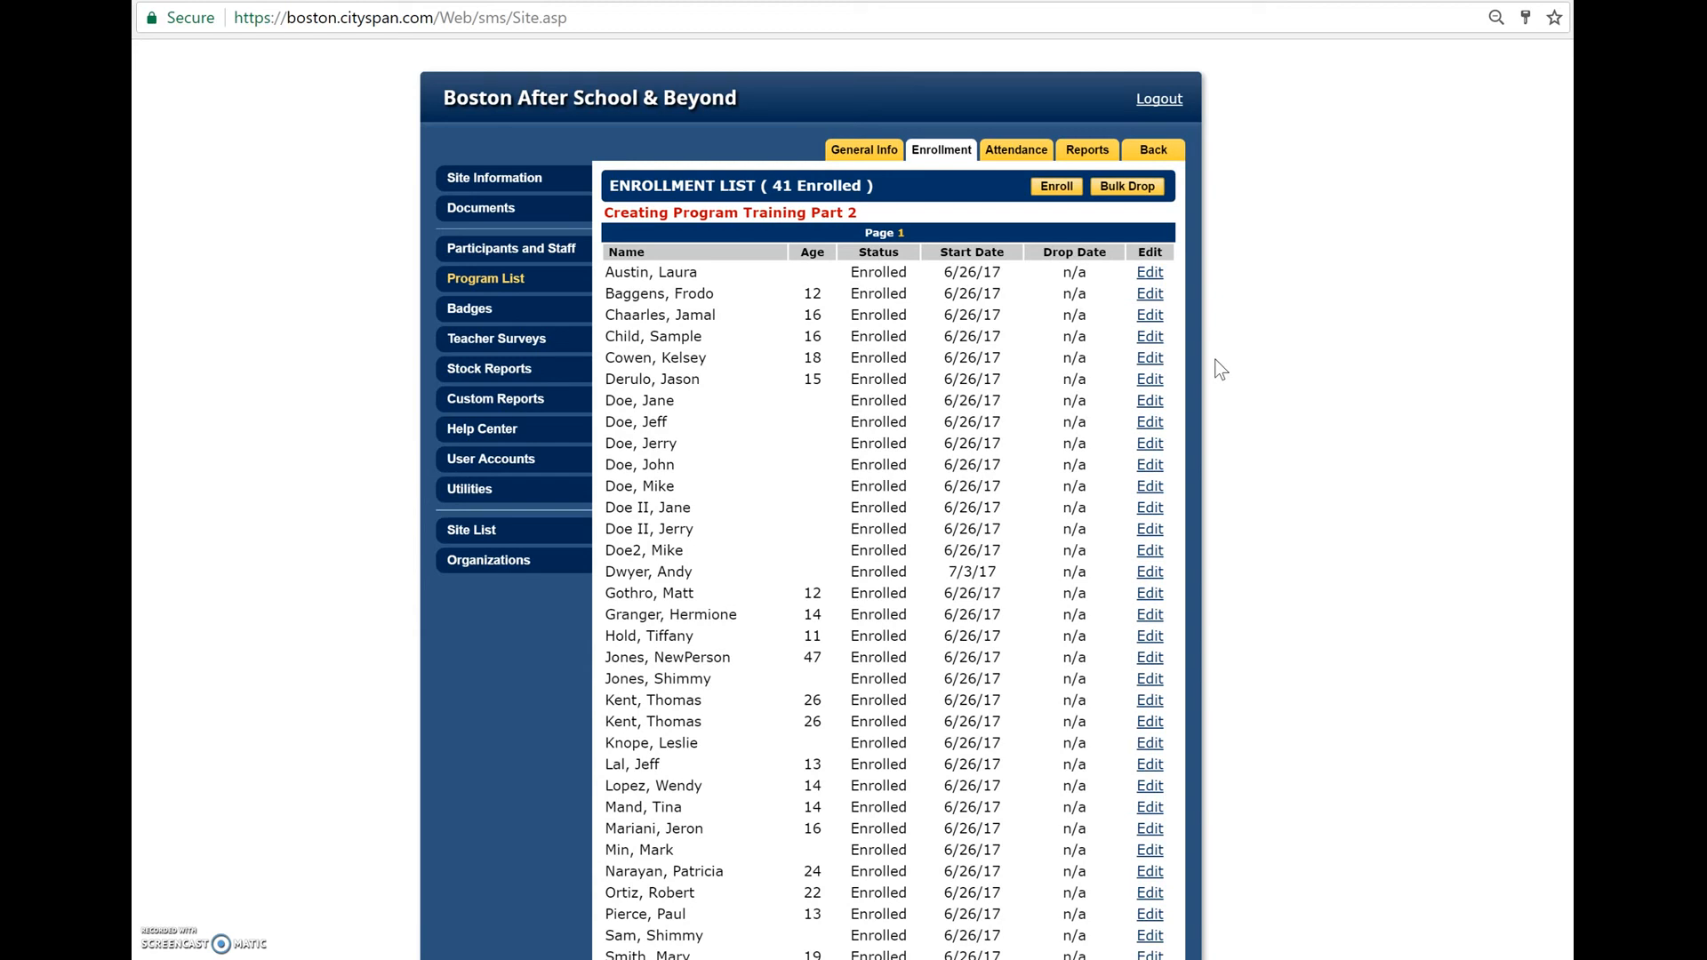
{"action": "scroll", "coordinate": [1220, 369], "scroll_direction": "down", "scroll_amount": 1}
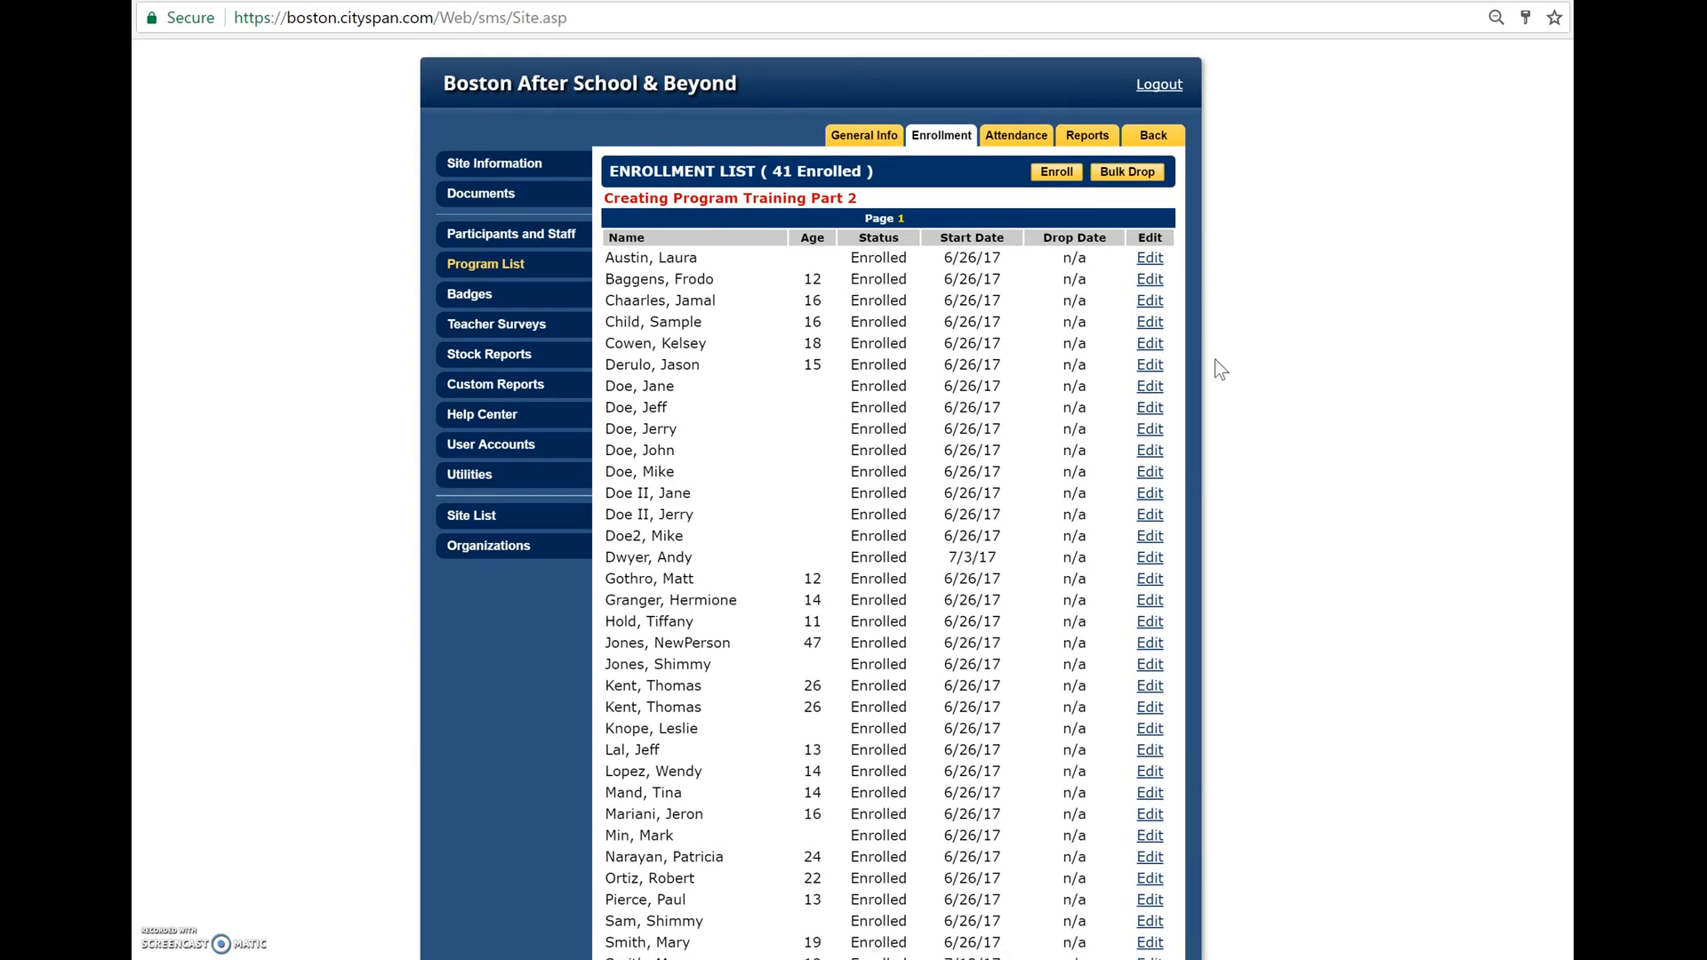